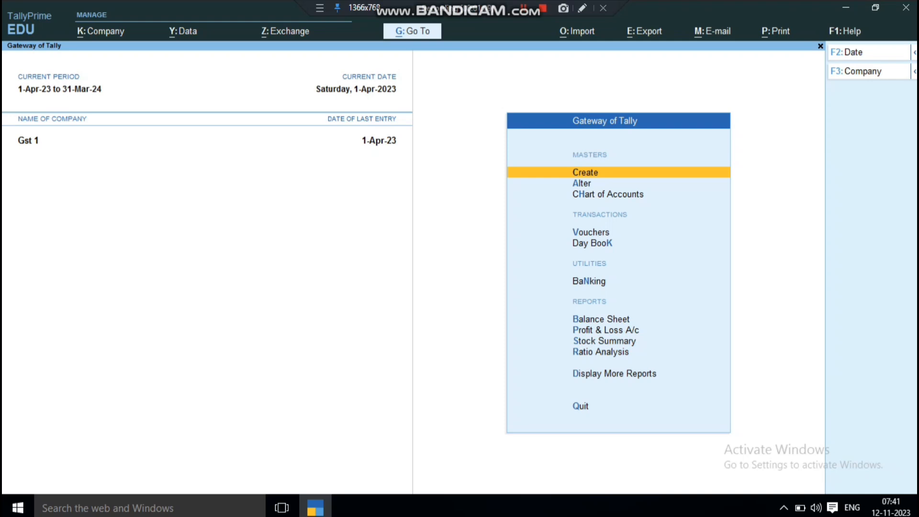
Open the Profit & Loss A/c report from the Gateway of Tally
key(Down)
key(Down)
key(Down)
key(Down)
key(Down)
key(Down)
key(Down)
key(Down)
key(Up)
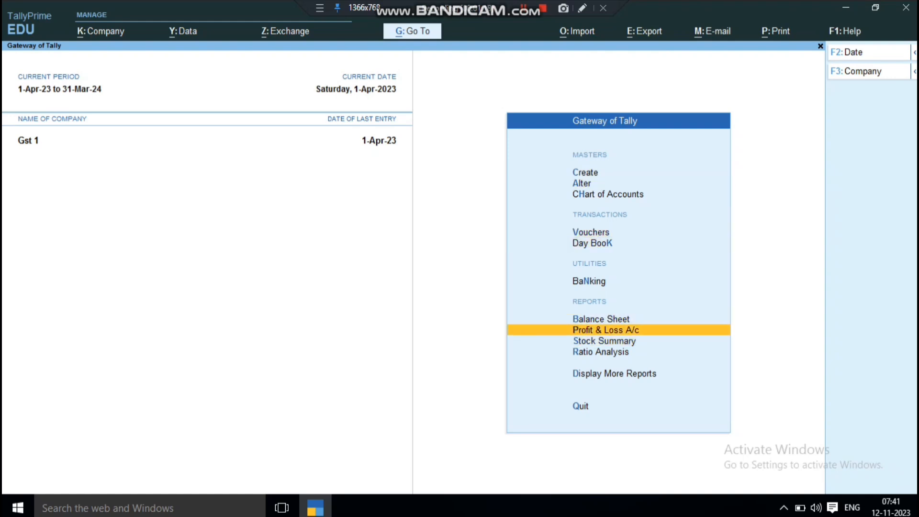
key(Return)
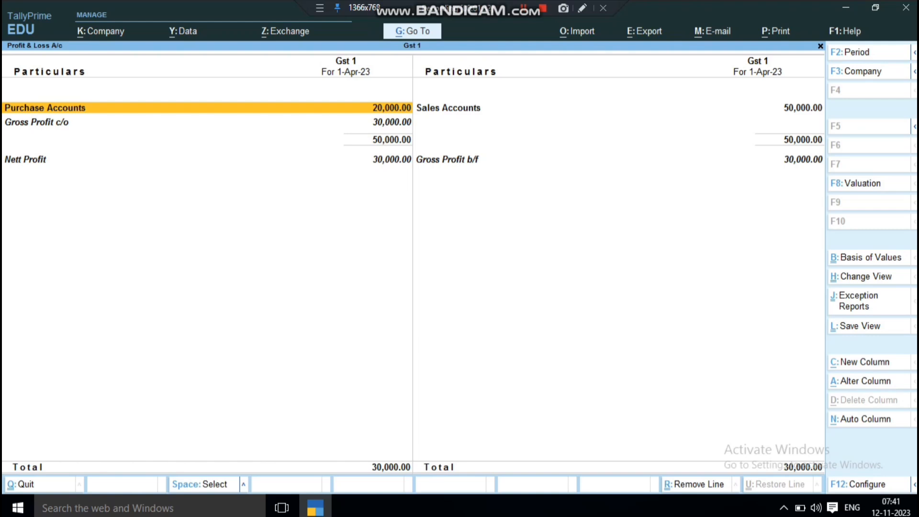
Drill into Purchase Accounts in the Profit & Loss report and review each purchase ledger, then return to the report
key(Return)
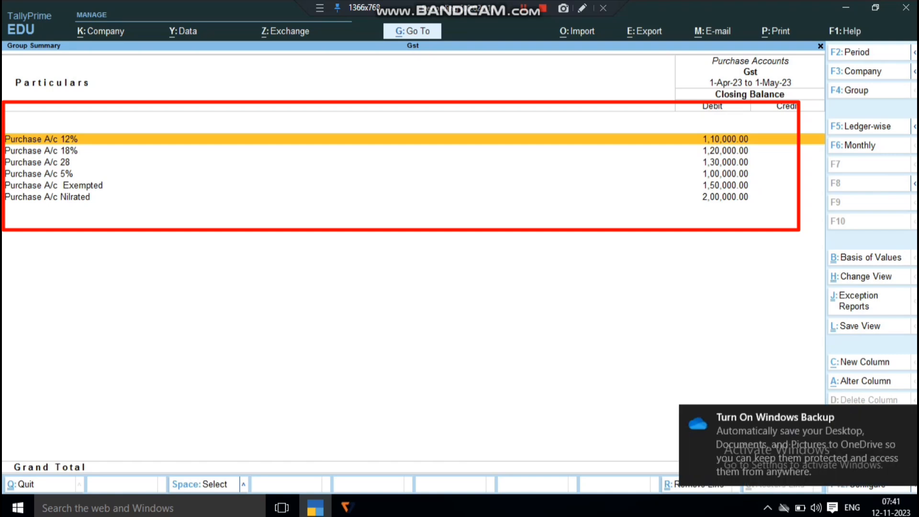
key(Down)
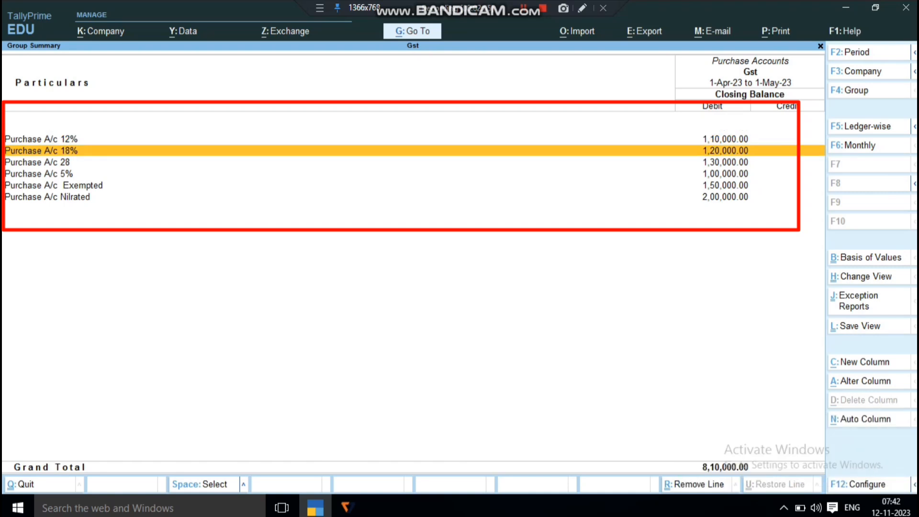
key(Down)
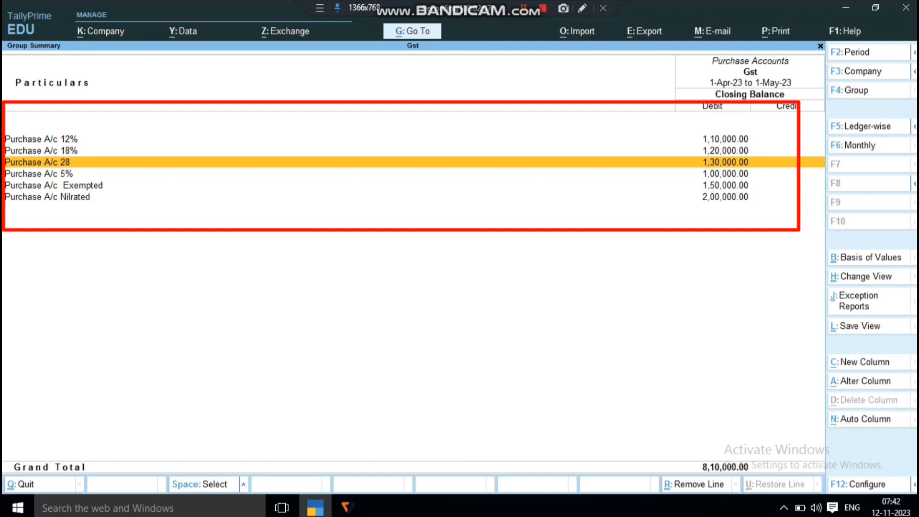
key(Down)
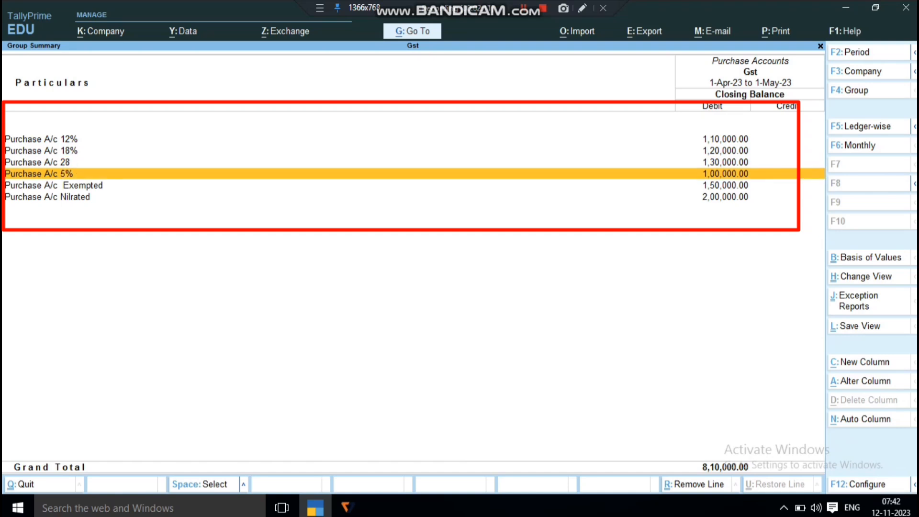
key(Down)
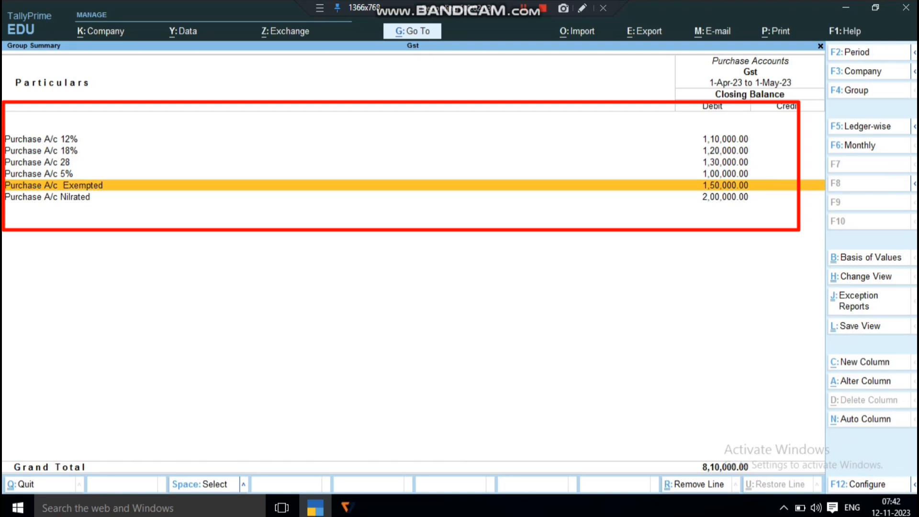
key(Down)
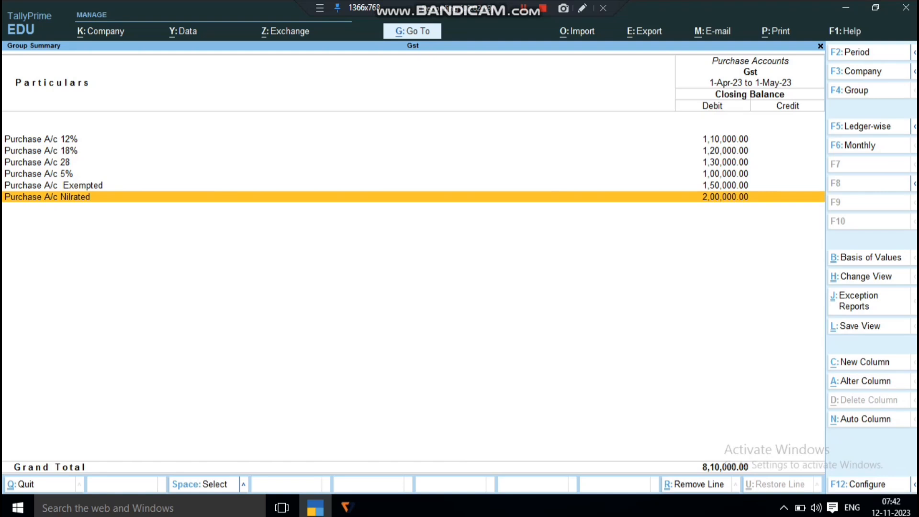
key(Escape)
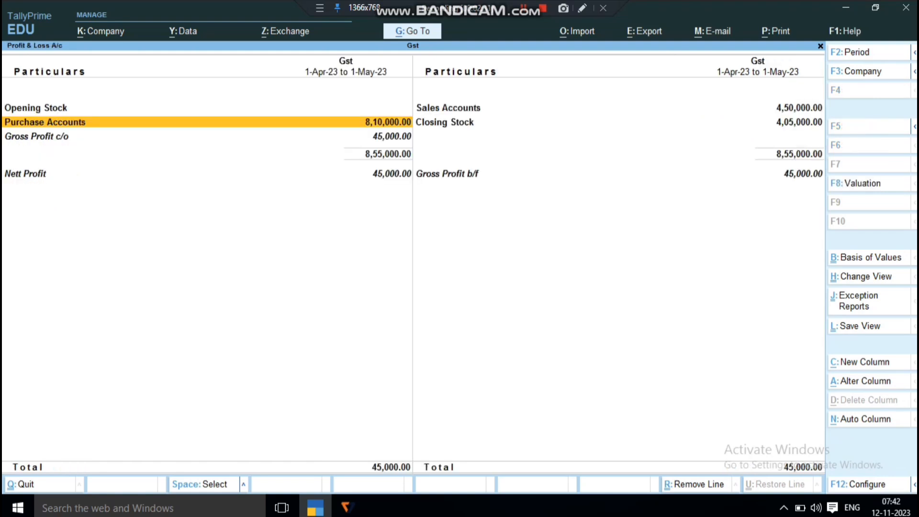
Drill into Sales Accounts, review each sales ledger by tax rate, and return to the Gateway of Tally
key(Right)
key(Up)
key(Return)
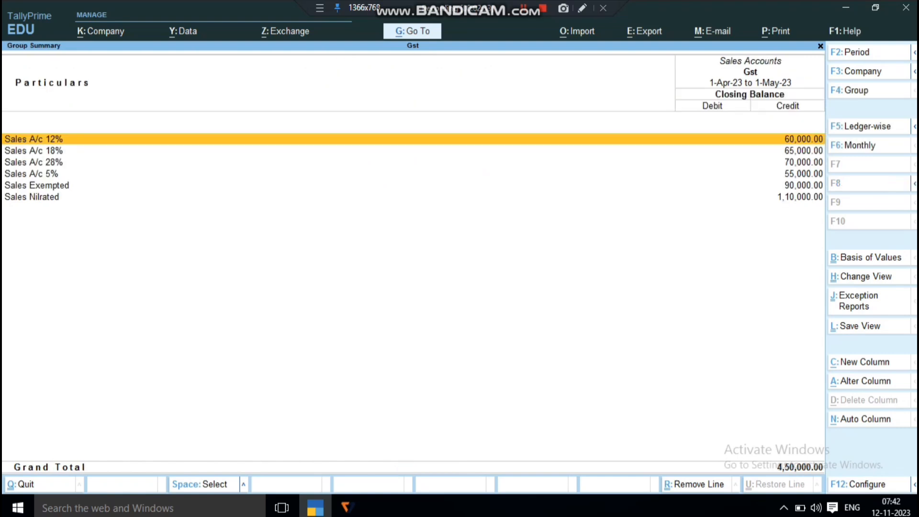
key(Down)
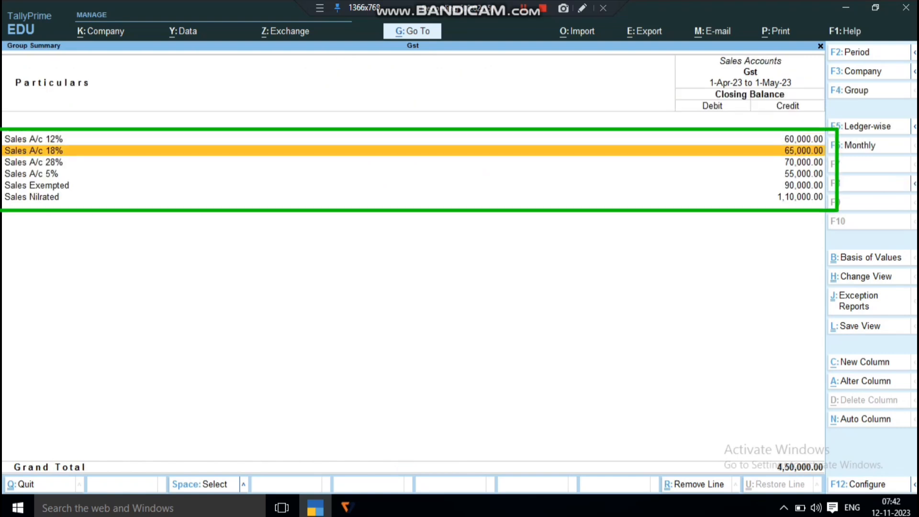
key(Down)
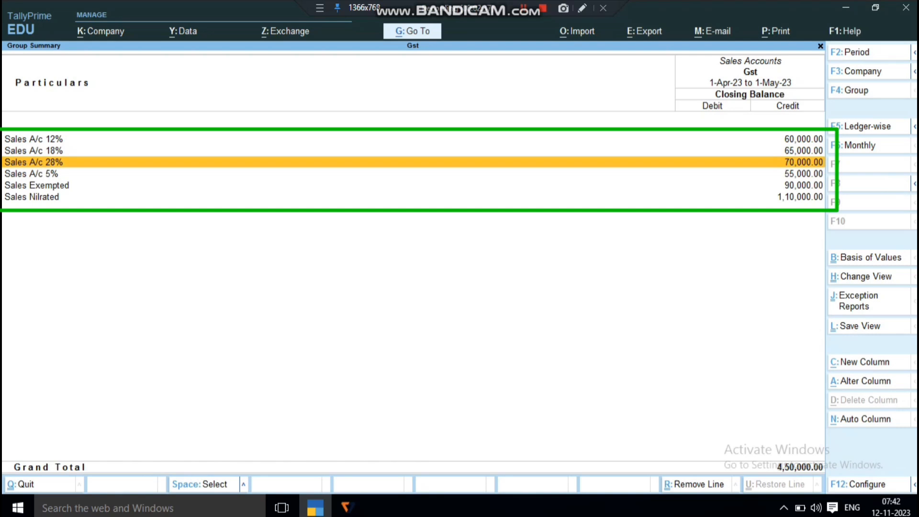
key(Down)
key(Down)
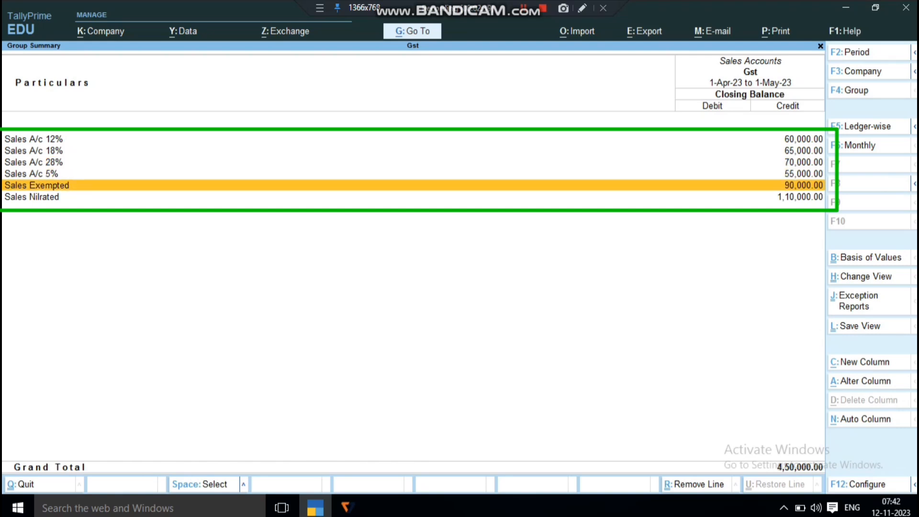
key(Down)
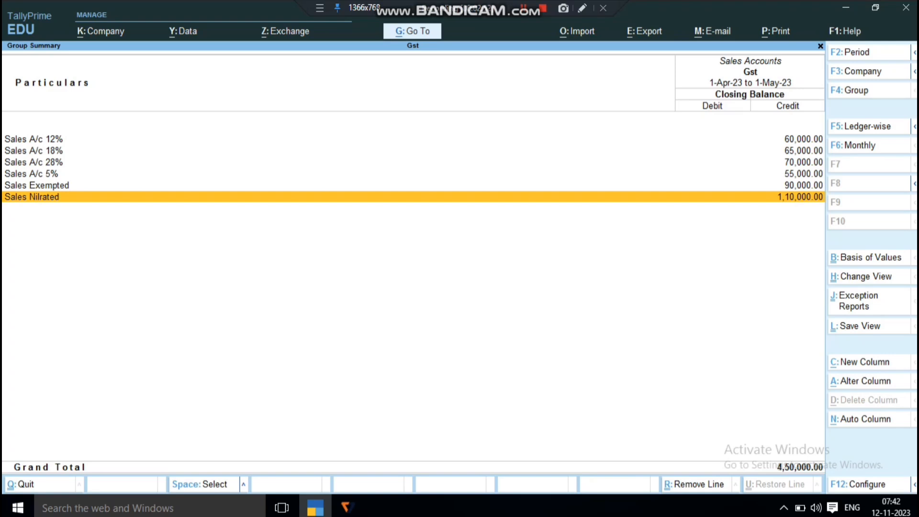
key(Escape)
key(Escape)
key(Escape)
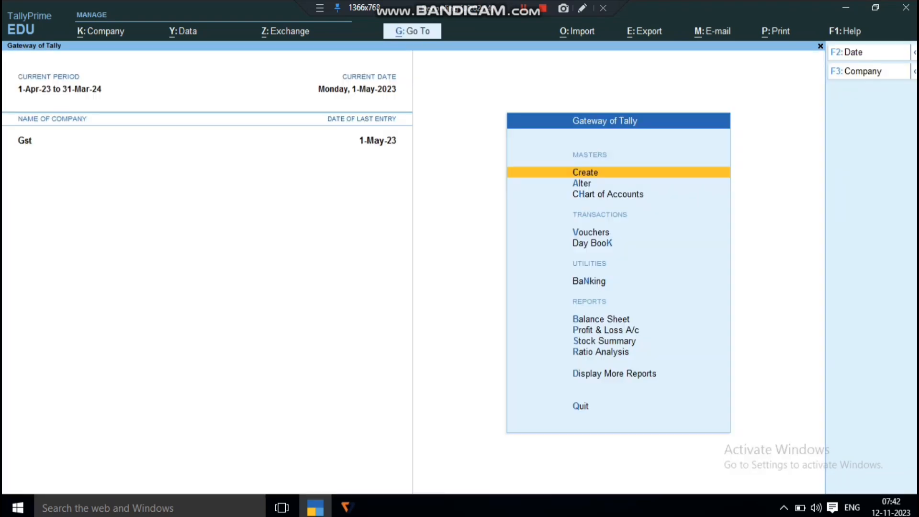
key(Return)
key(Down)
key(Return)
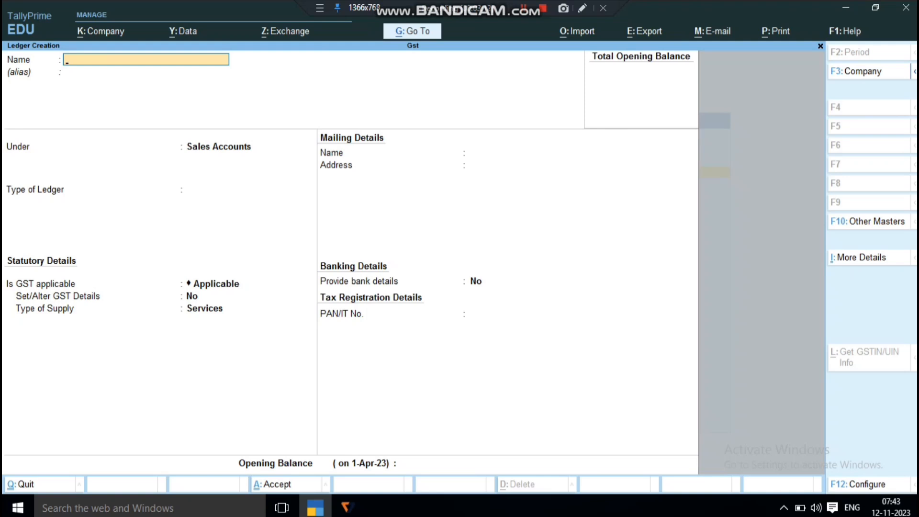
key(Escape)
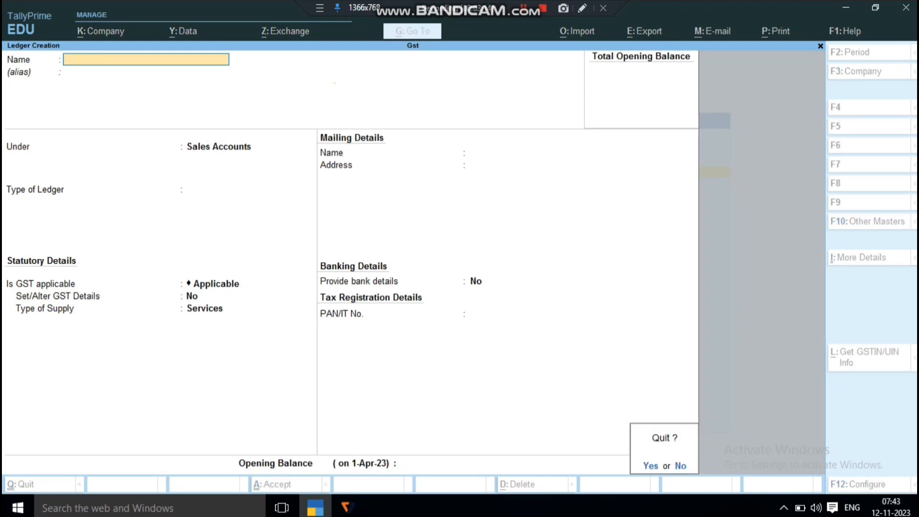
key(Return)
key(Escape)
key(Escape)
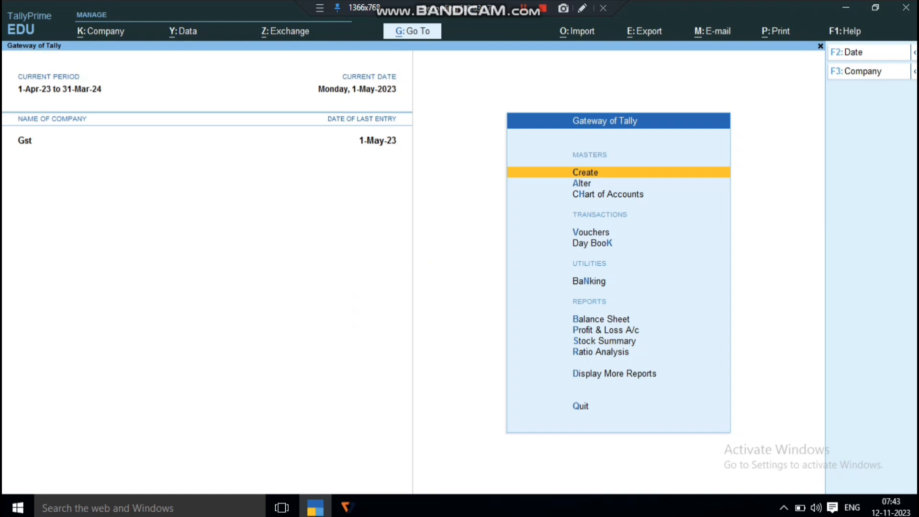
Open the list of ledgers in the Chart of Accounts
key(Down)
key(Down)
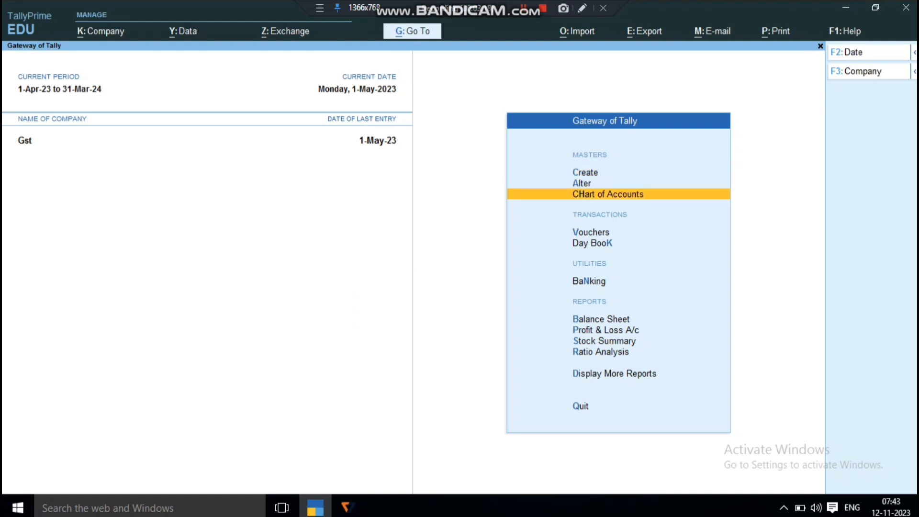
key(Return)
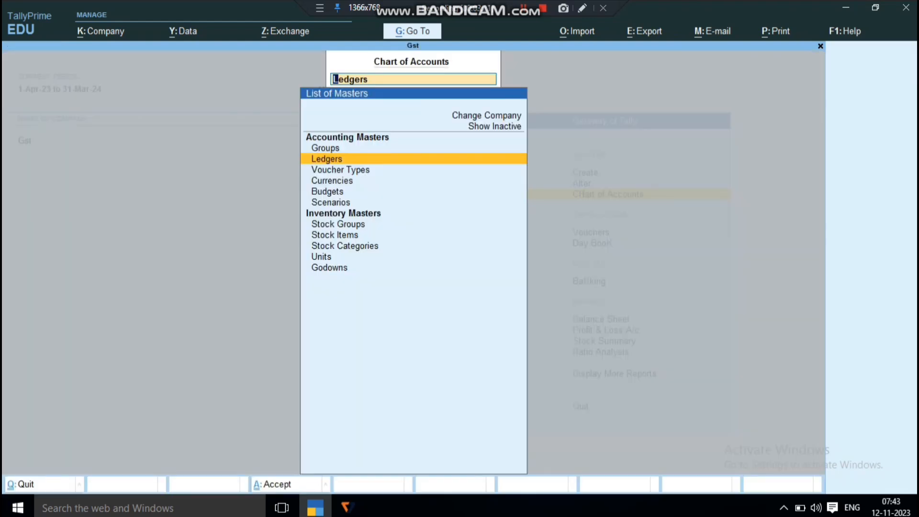
key(Return)
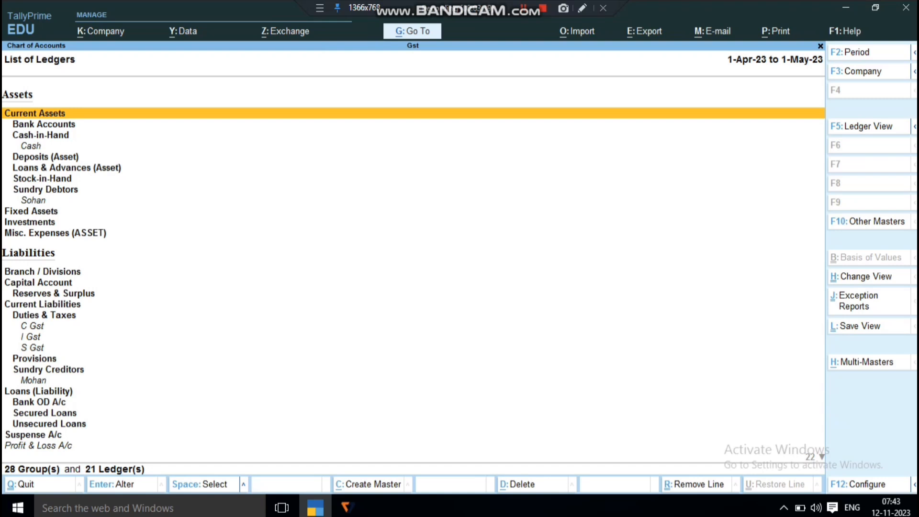
Bring up the Multi-Masters choices for the ledger list and review Multi Create, Multi Alter and Credit Limits
key(alt+h)
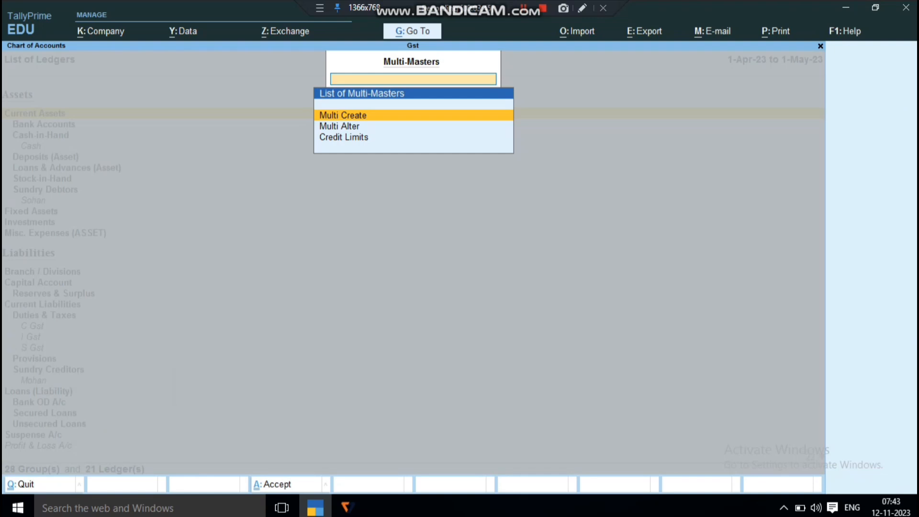
key(Down)
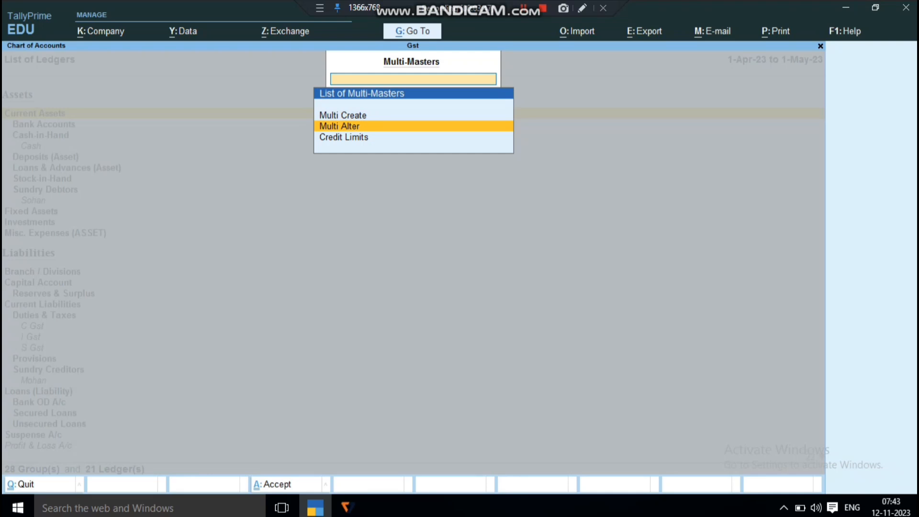
key(Down)
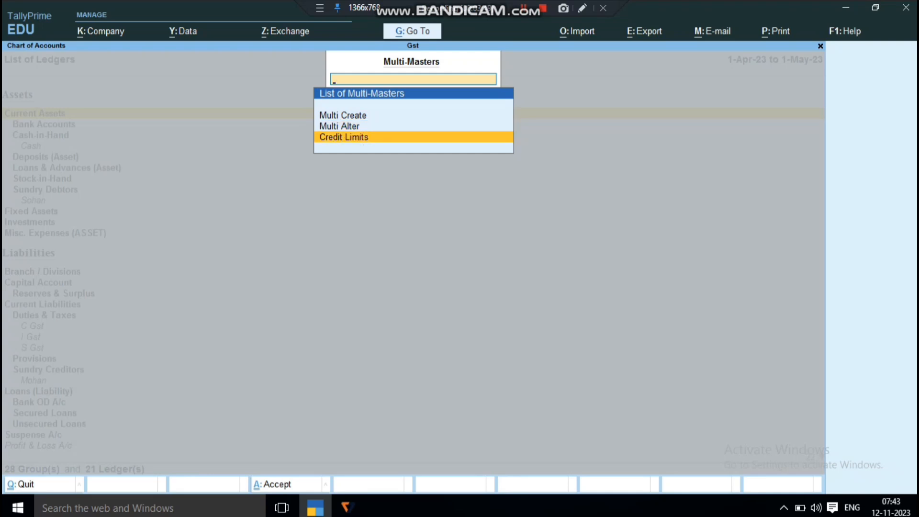
key(Up)
key(Up)
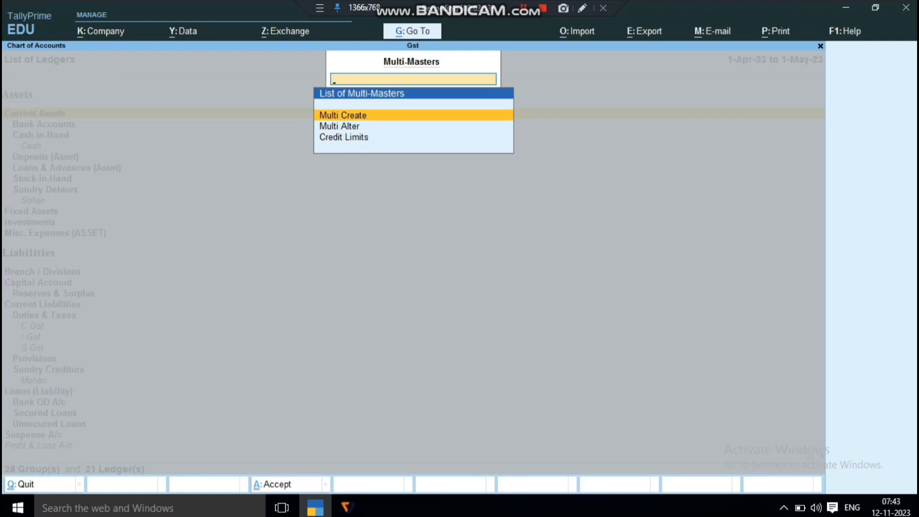
key(Down)
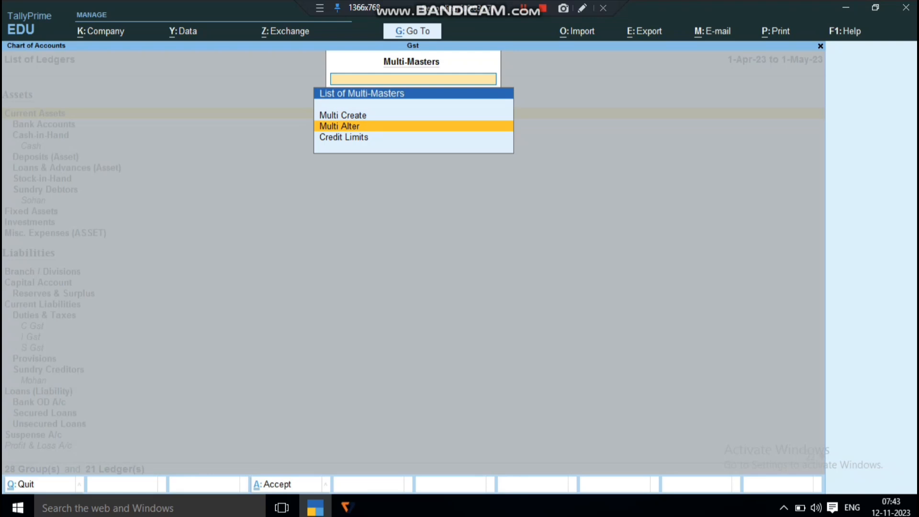
key(Down)
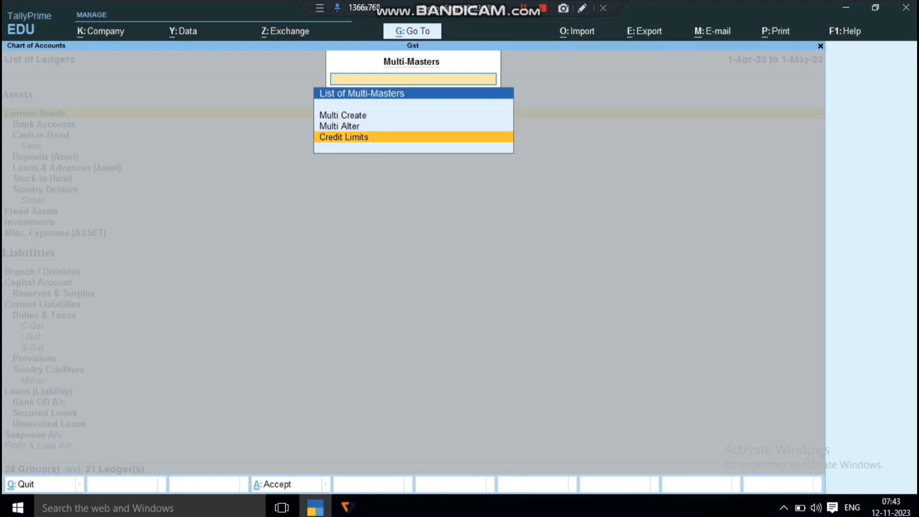
key(Down)
key(Return)
text(Pu)
key(Return)
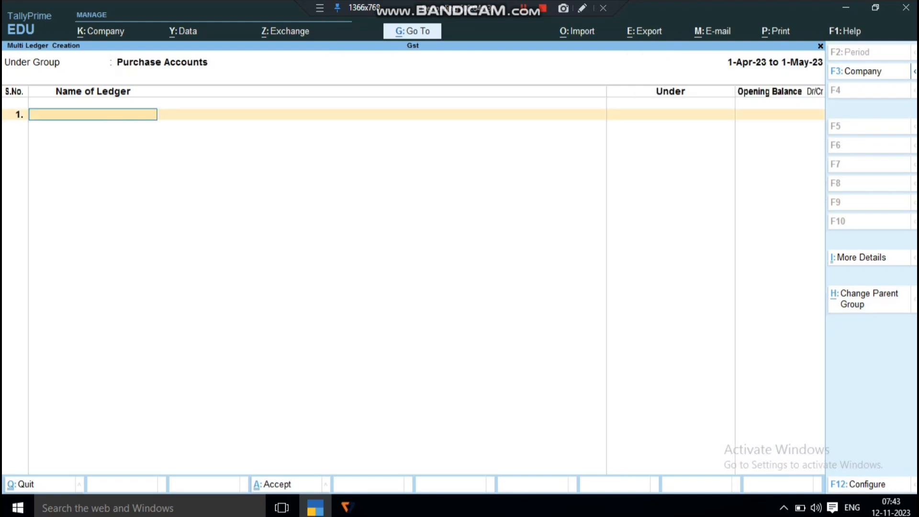
text(Purchase)
key(Return)
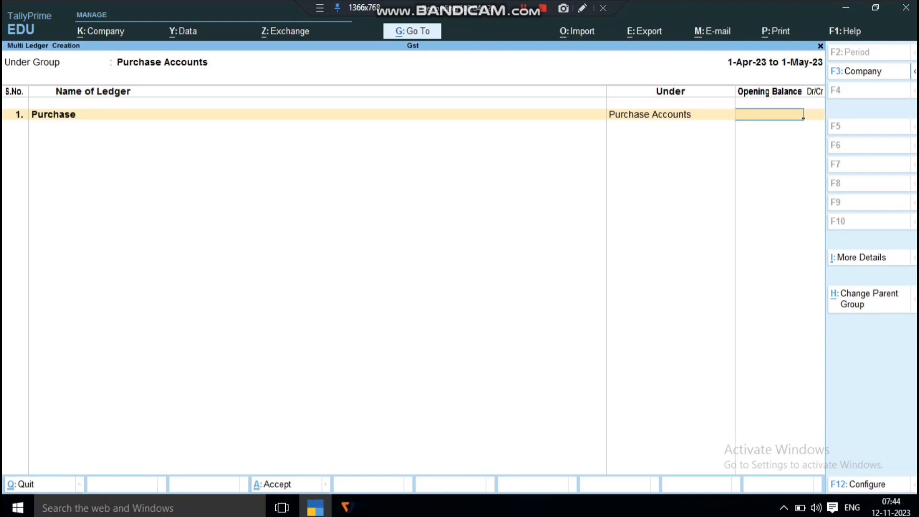
key(Escape)
key(y)
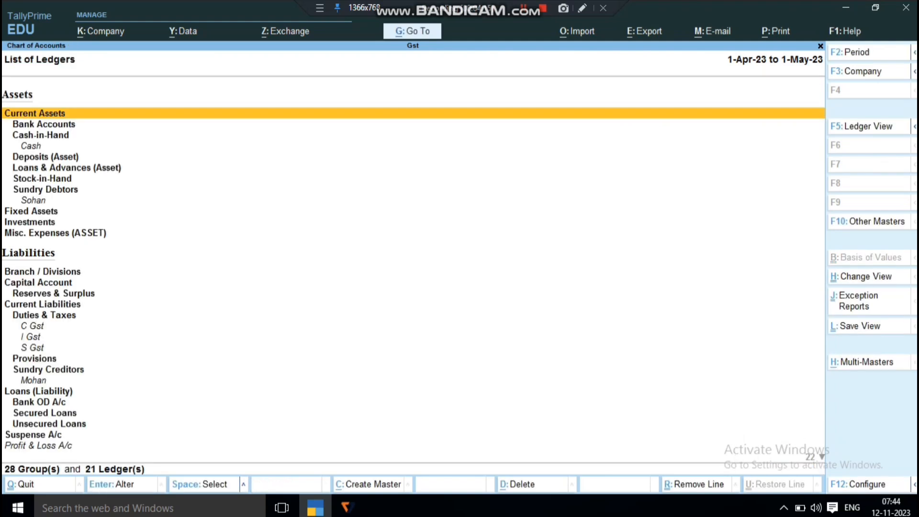
Open Multi Alter from the ledger list's Multi-Masters for the Purchase Accounts group
key(alt)
key(alt+h)
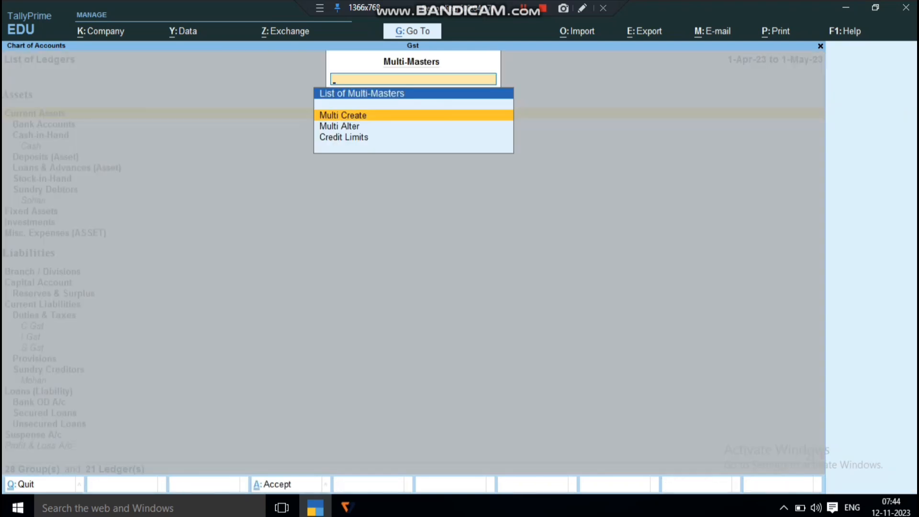
key(Down)
key(Return)
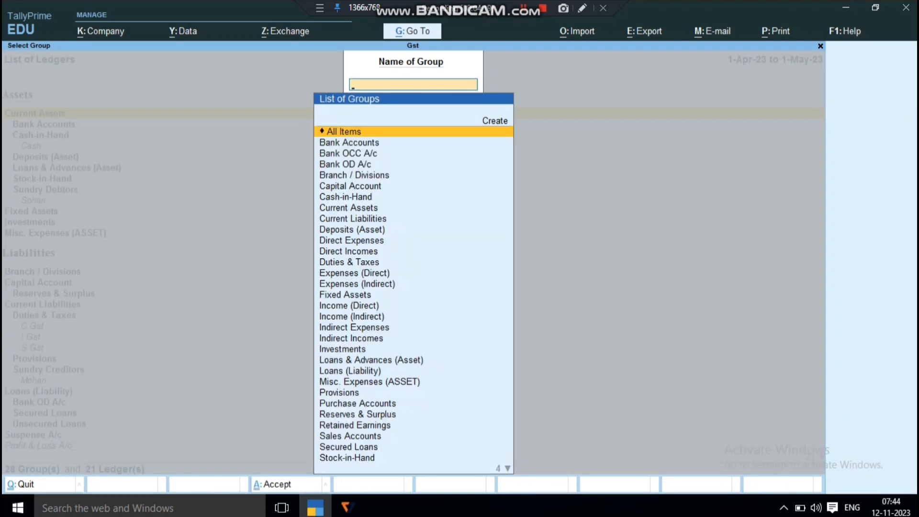
text(Pu)
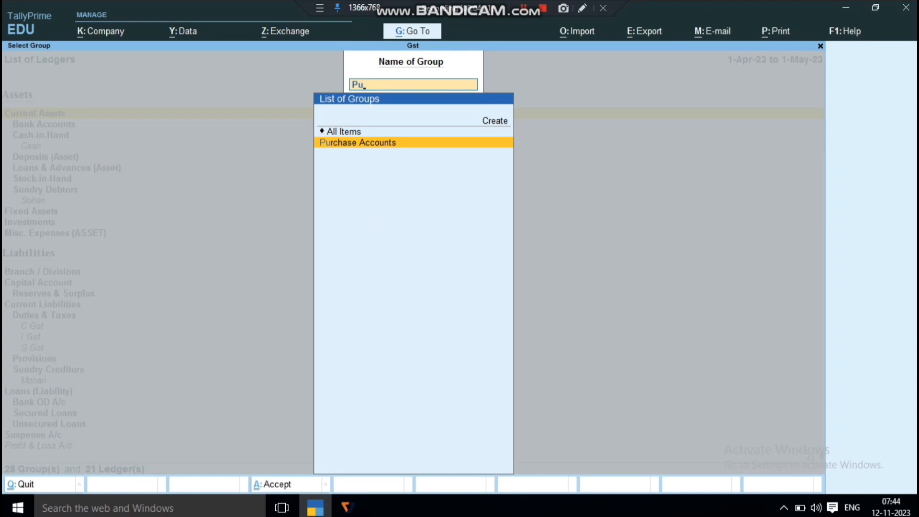
key(Return)
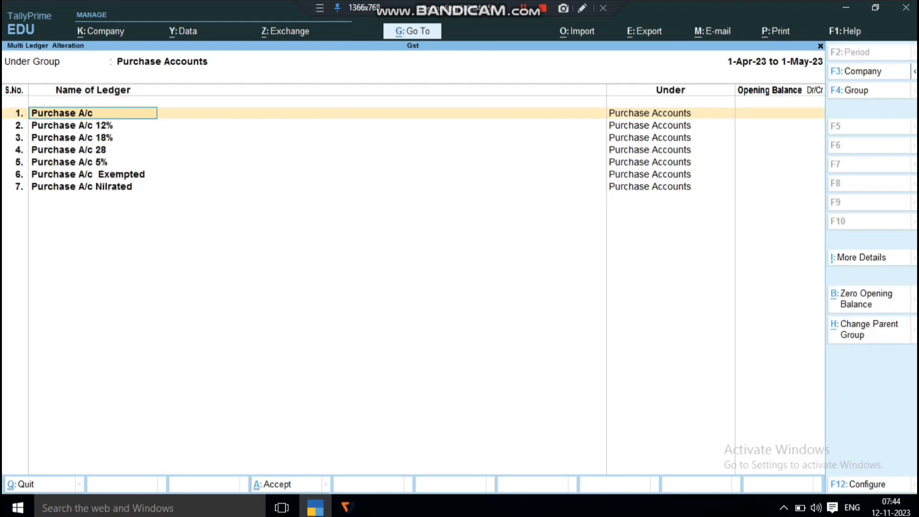
Go through the name, parent group and opening balance of every purchase ledger, from Purchase A/c to Purchase A/c Nilrated, and accept the alteration
key(Return)
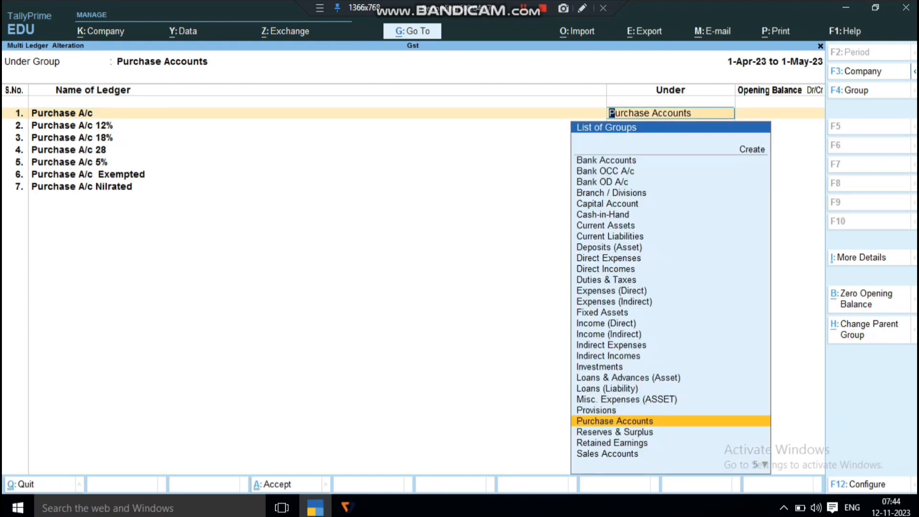
key(Return)
key(Return)
key(Return)
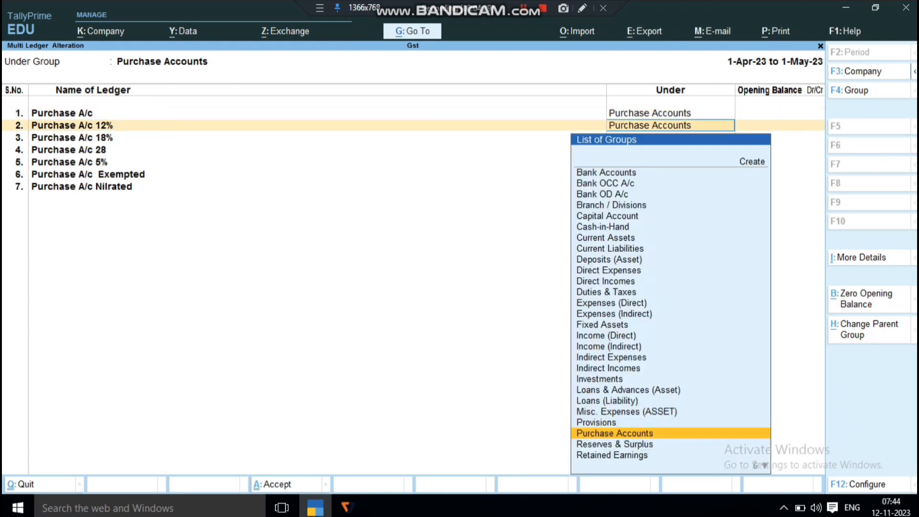
key(Return)
key(Return)
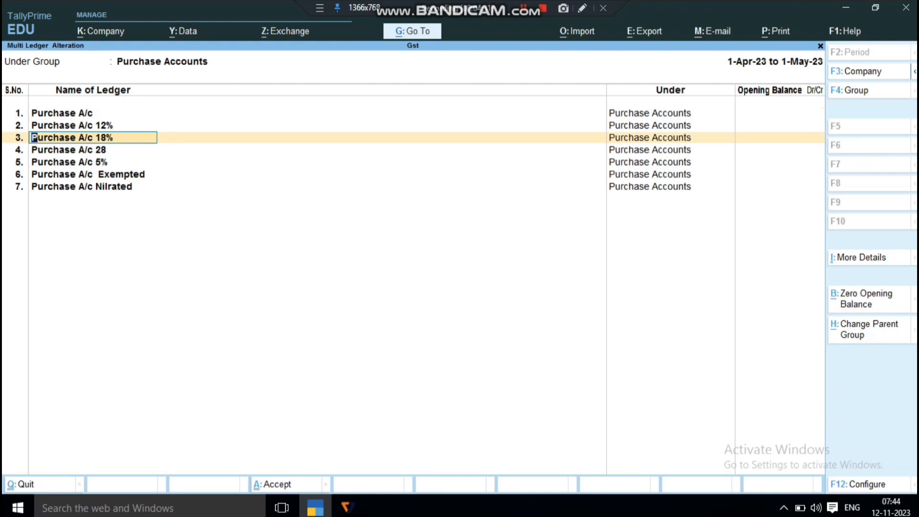
key(Return)
key(Return)
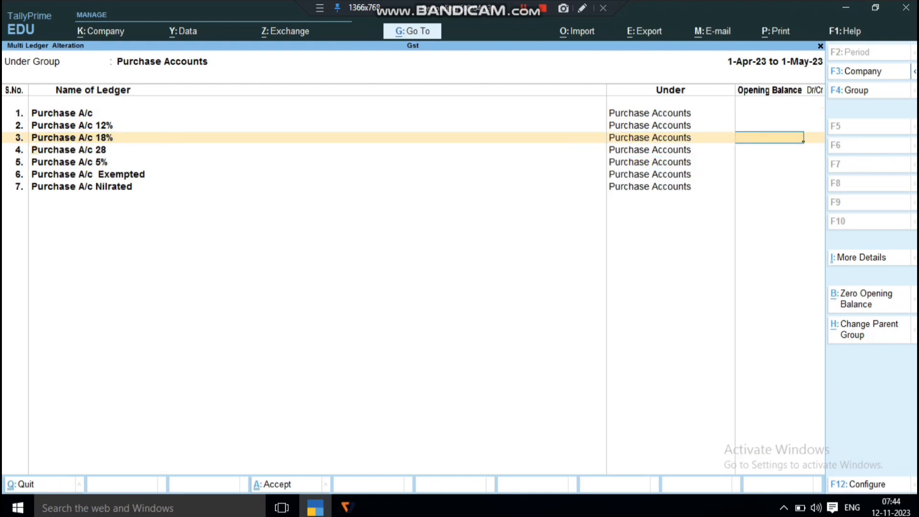
key(Return)
key(Return)
key(Return)
key(Return)
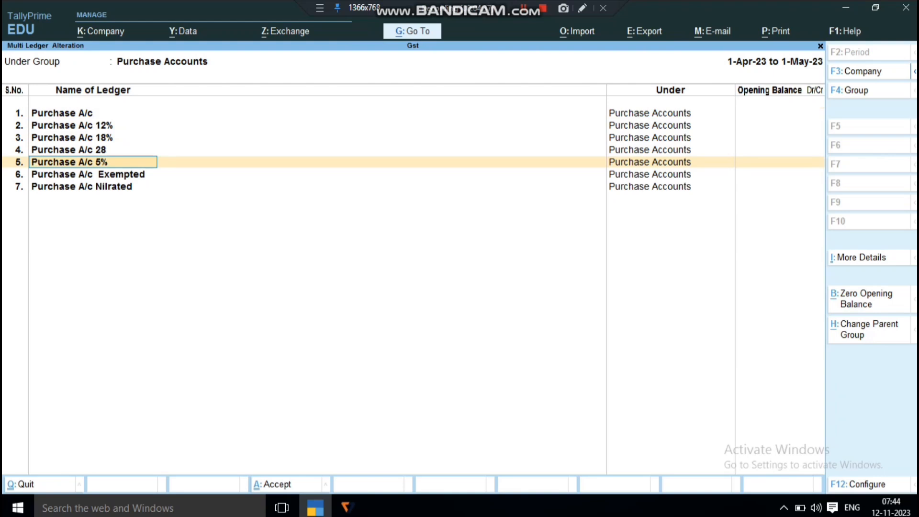
key(Return)
key(Return)
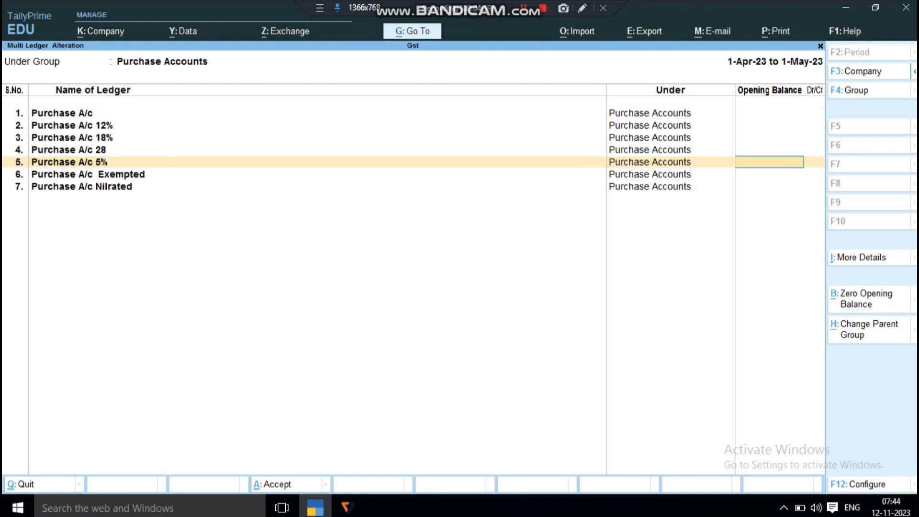
key(Return)
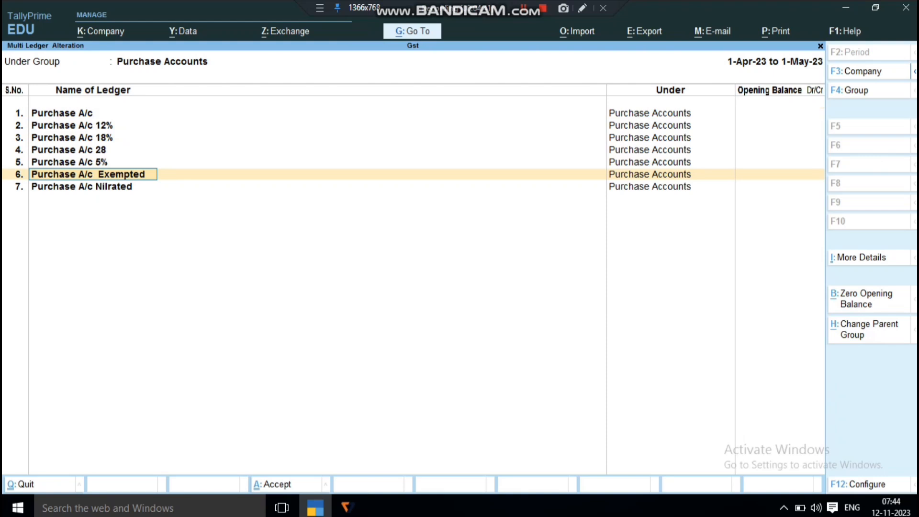
key(Return)
key(Return)
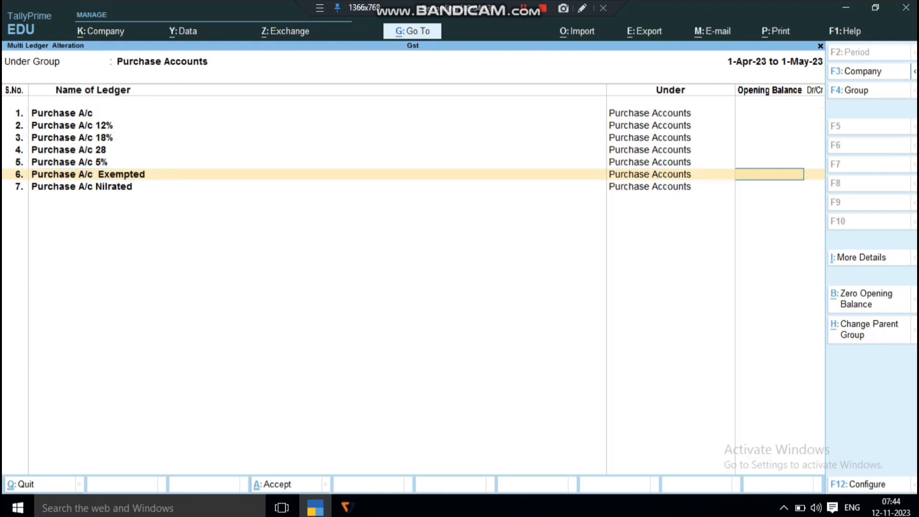
key(Return)
key(Return)
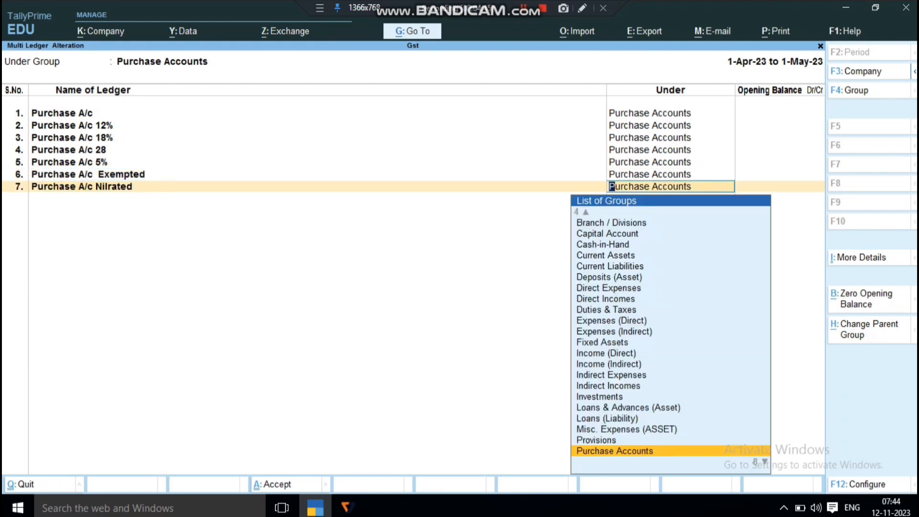
key(Return)
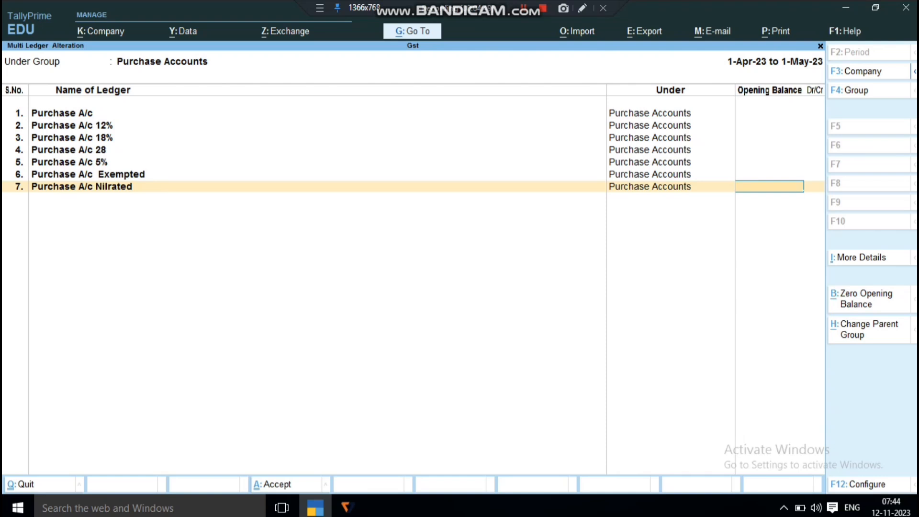
key(Return)
key(Return)
key(Return)
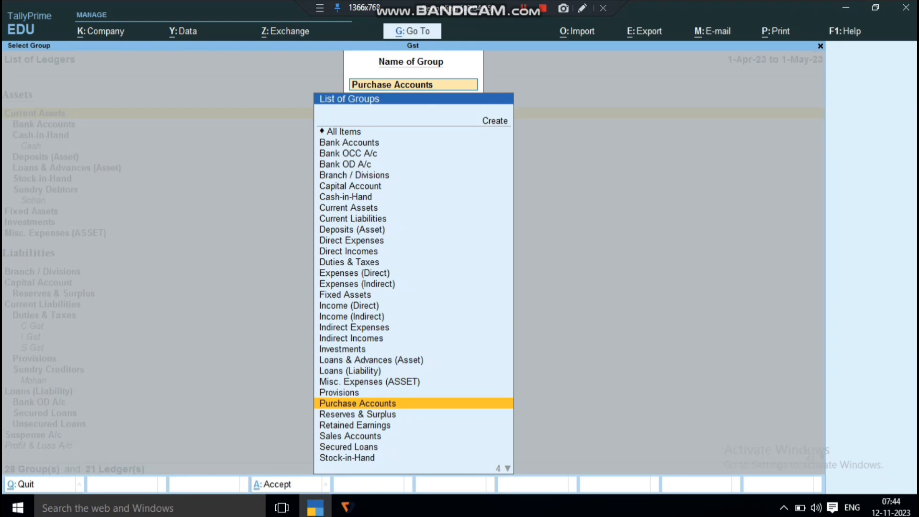
Open the Sales Accounts group for multi-ledger alteration
text(S)
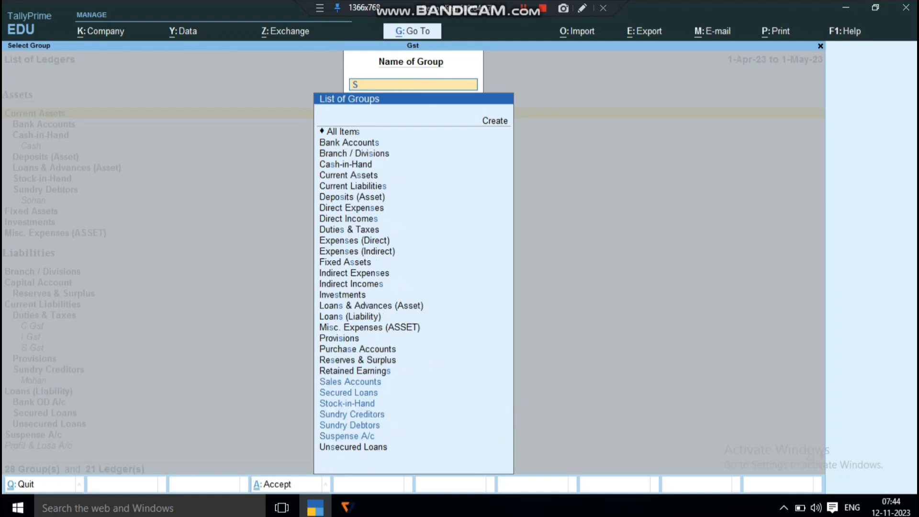
text(a)
key(Return)
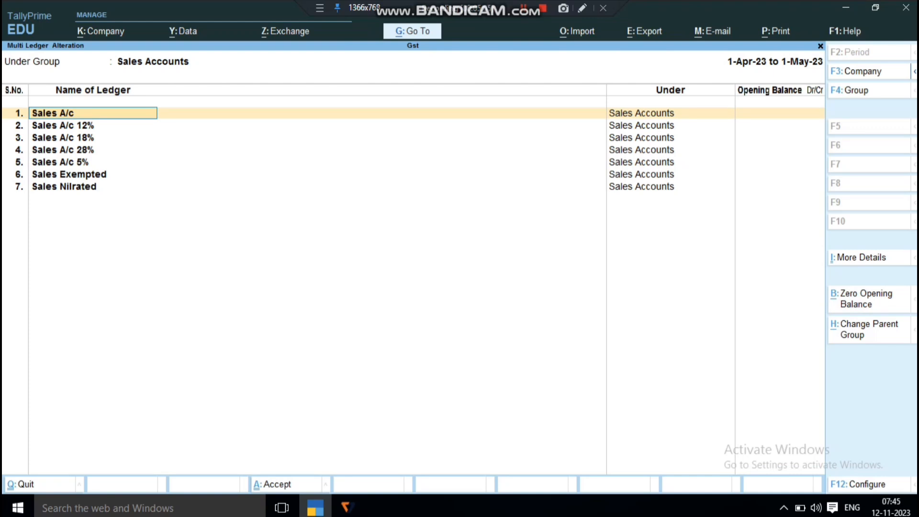
Go through the sales ledgers' names, parent groups and opening balances down to Sales A/c 5%, and quit to the list of ledgers without saving
key(Return)
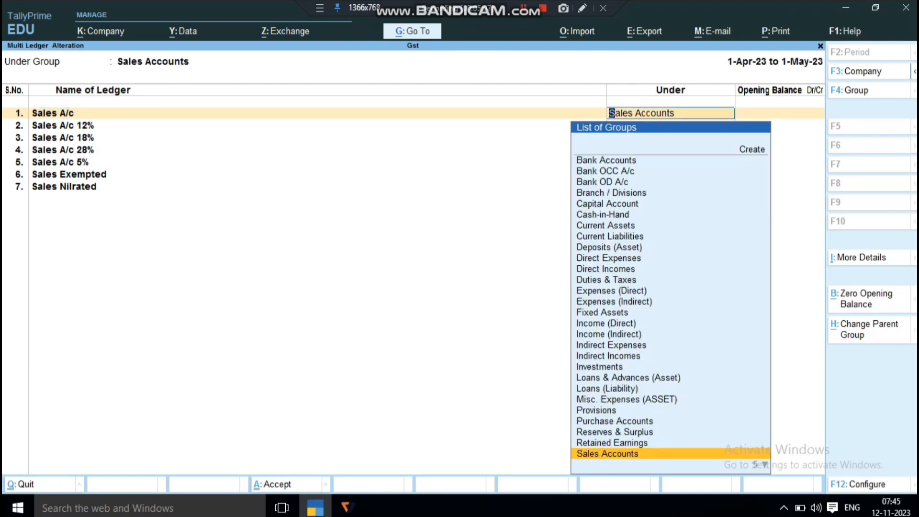
key(Return)
key(Return)
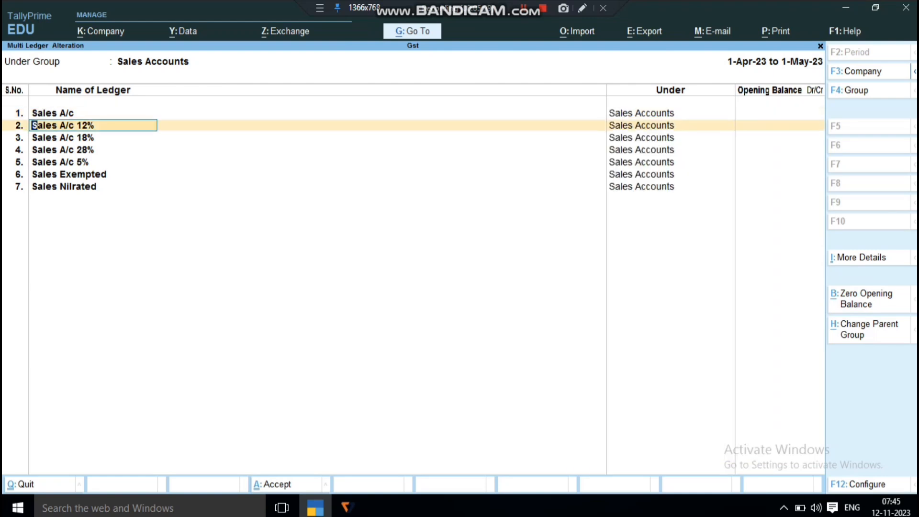
key(Return)
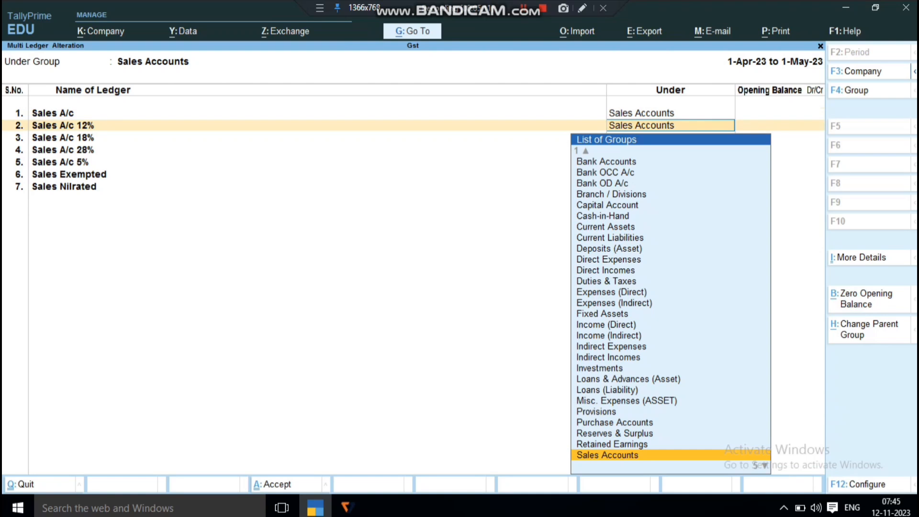
key(Return)
key(Return)
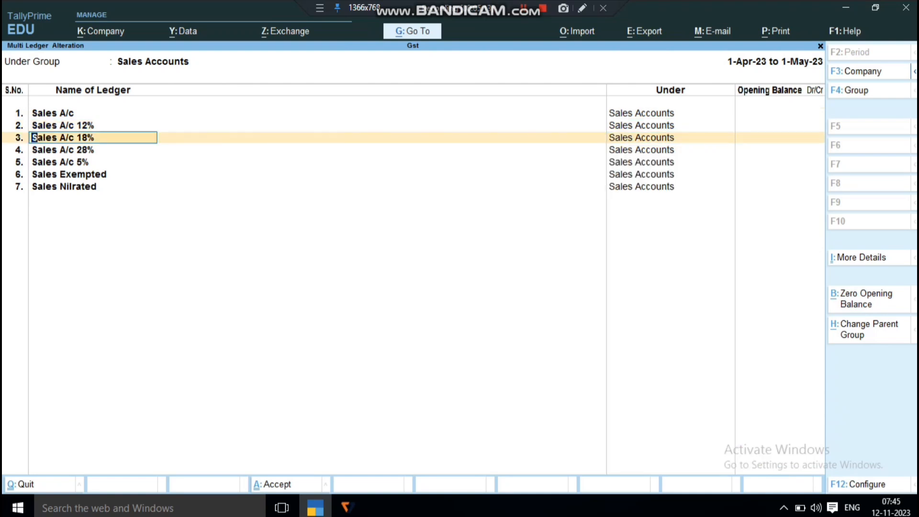
key(Return)
key(Return)
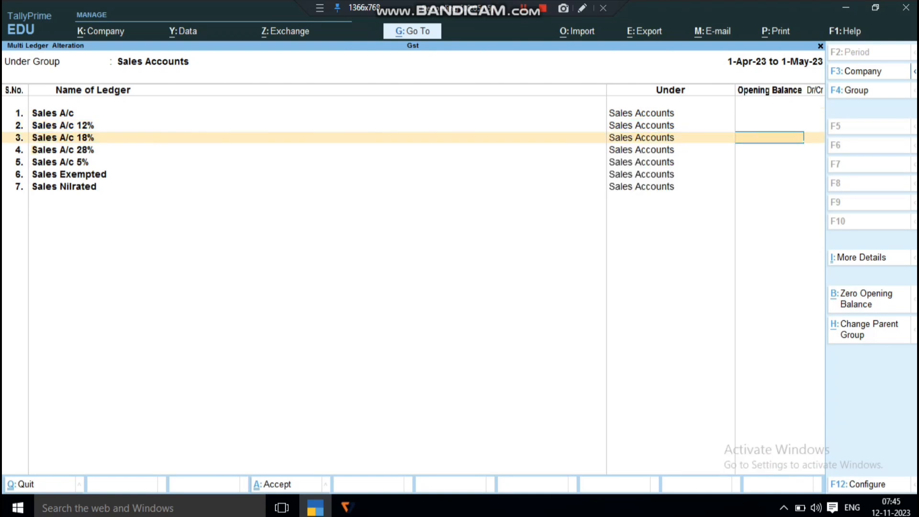
key(Return)
key(Return)
key(Return)
key(Return)
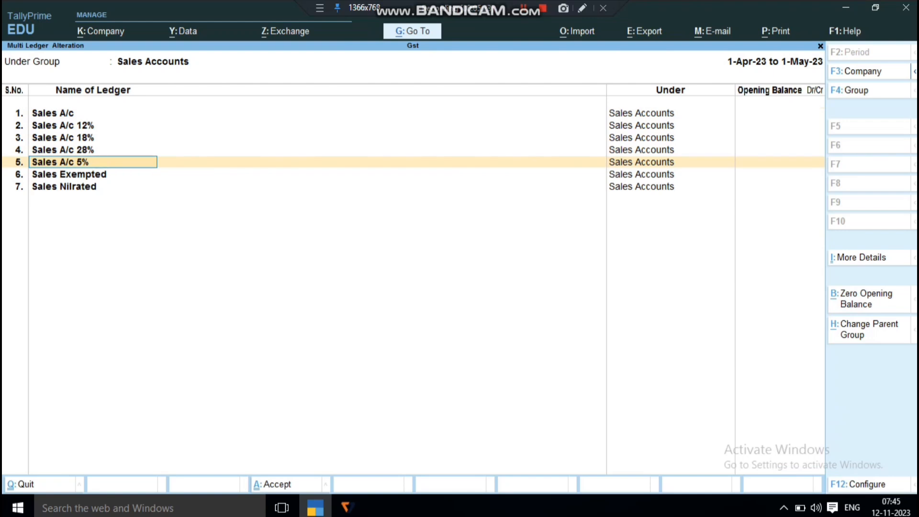
key(BackSpace)
key(Escape)
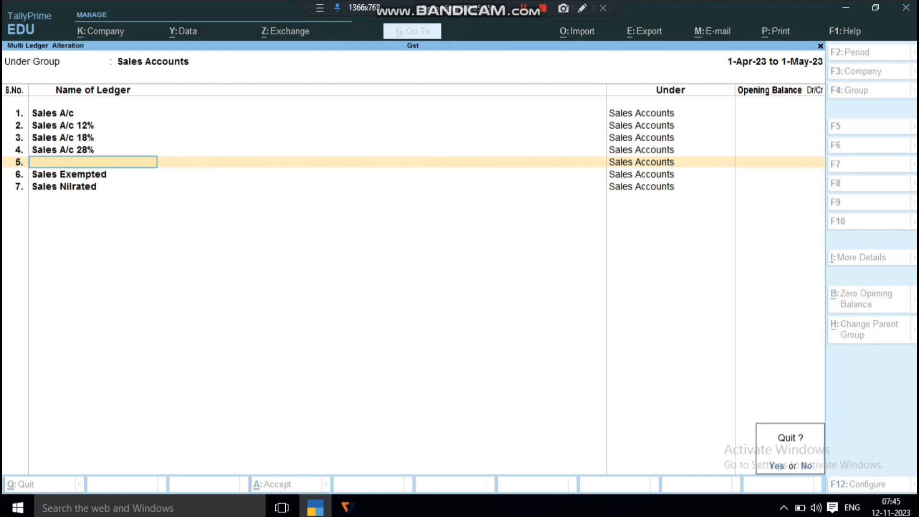
key(Return)
key(BackSpace)
key(Escape)
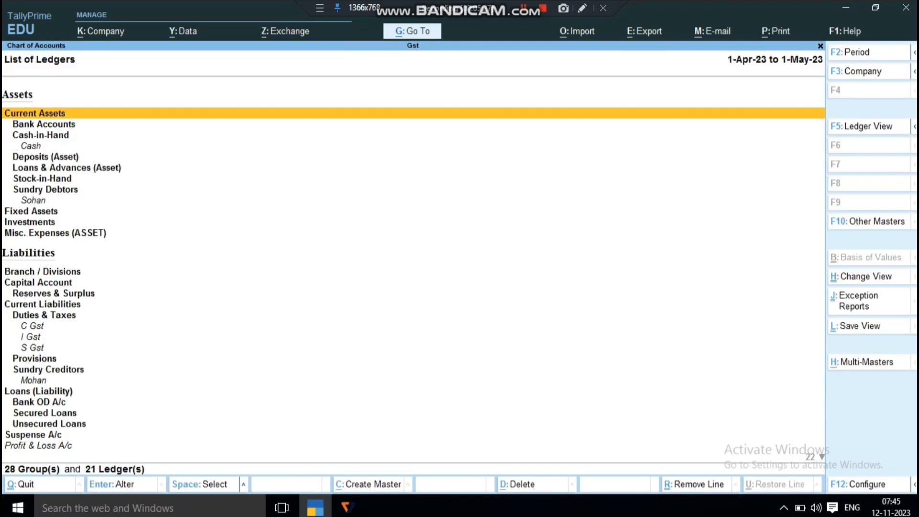
Open Multi Create for ledgers, view the groups available for Under Group, and return to the Gateway of Tally without creating anything
key(alt)
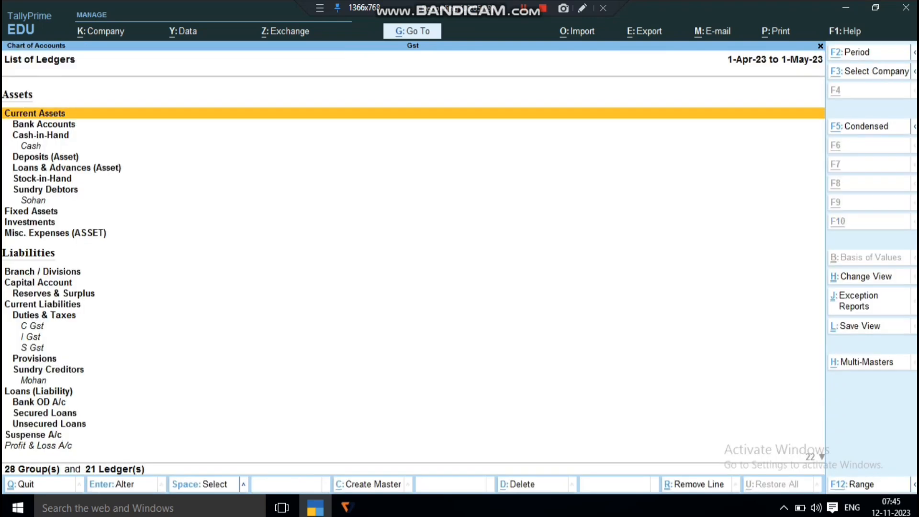
key(ctrl+h)
key(Return)
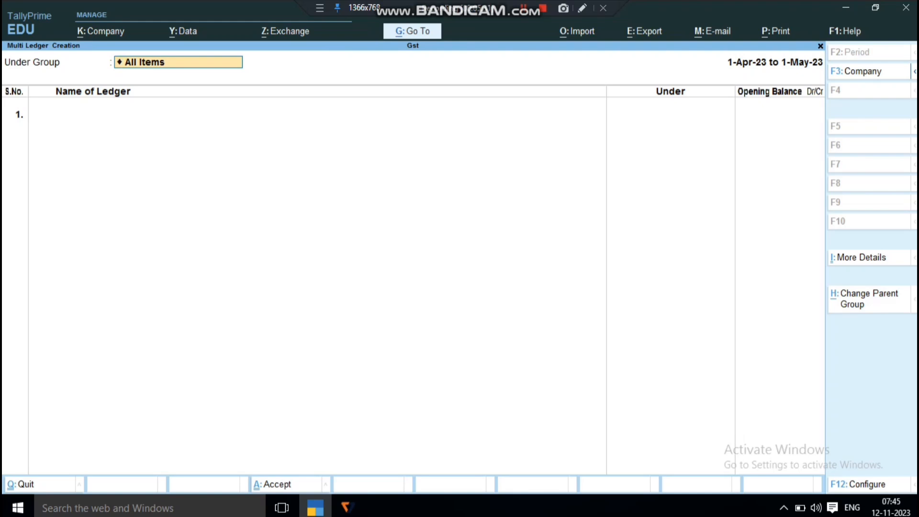
key(BackSpace)
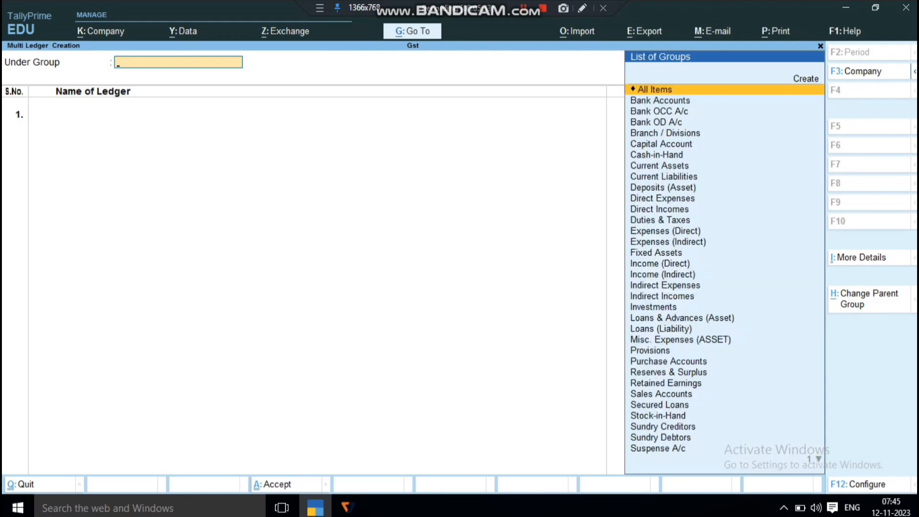
key(Escape)
key(Return)
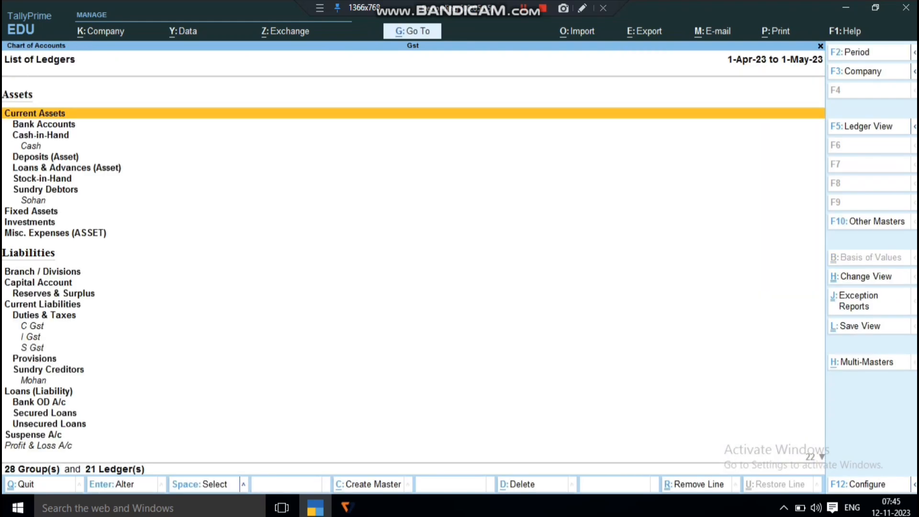
key(Escape)
key(Escape)
key(Up)
key(Up)
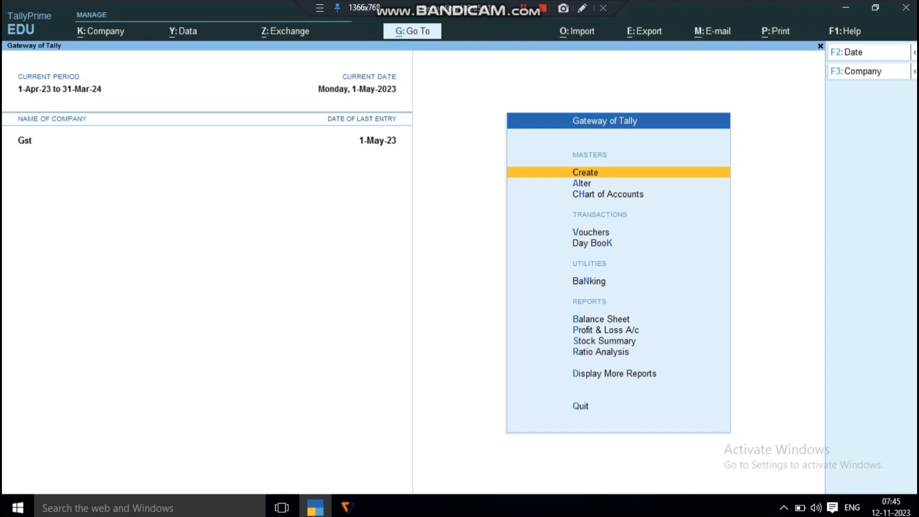
Open the stock item list for master alteration, look through the Samsung and Vivo items, and return to the Gateway of Tally
key(Down)
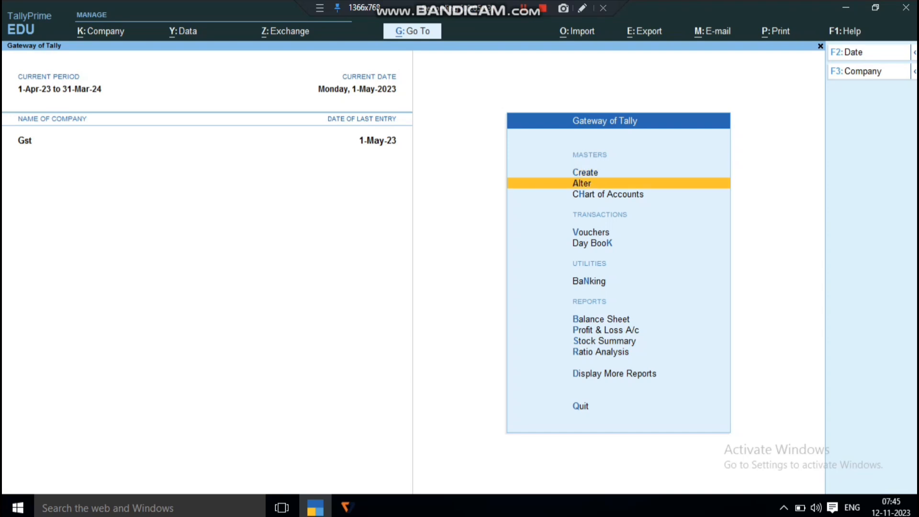
key(Return)
key(Down)
key(Down)
key(Down)
key(Down)
key(Down)
key(Down)
key(Down)
key(Return)
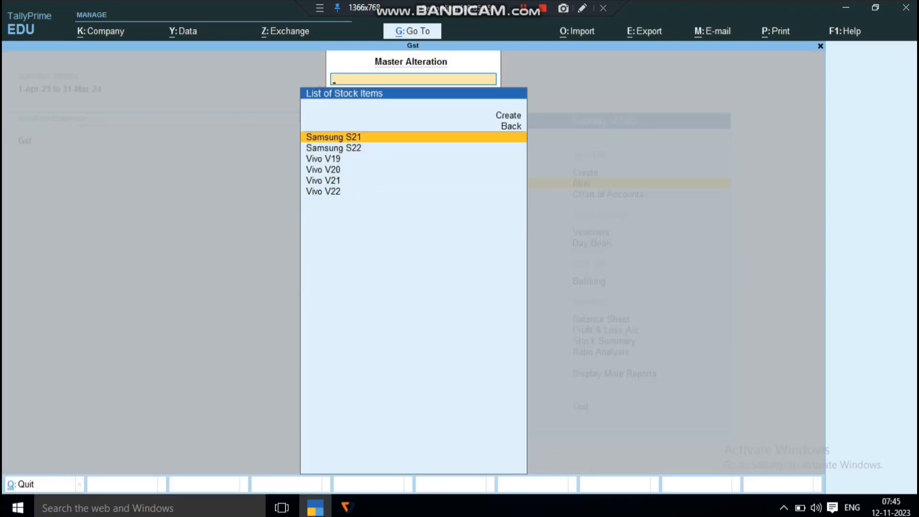
key(Down)
key(Down)
key(Down)
key(Down)
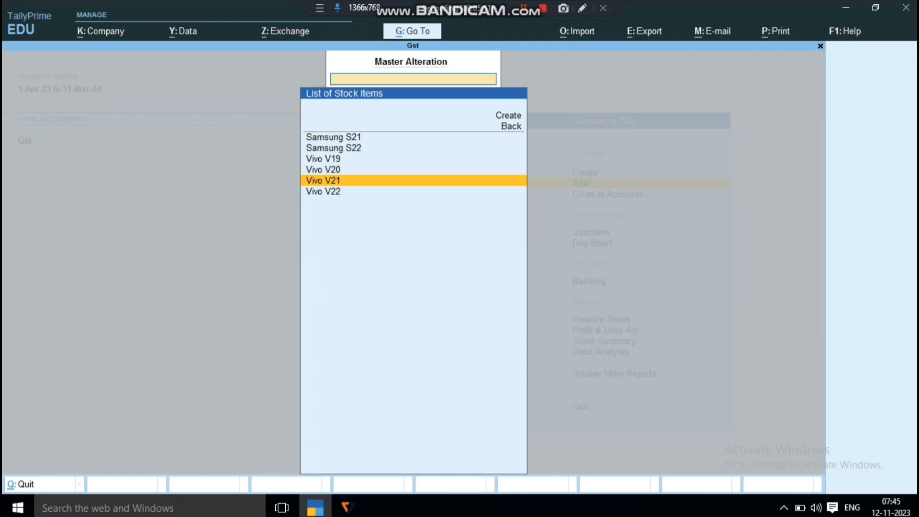
key(Escape)
key(Escape)
key(Escape)
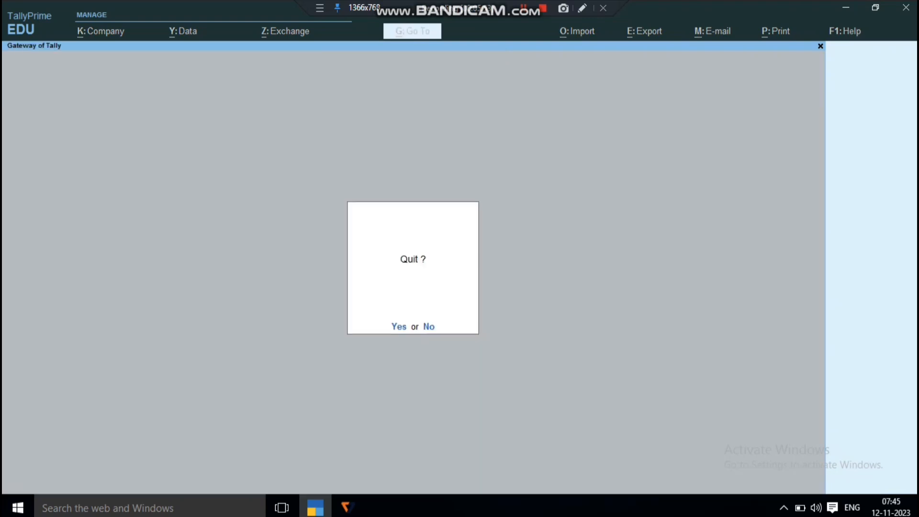
key(n)
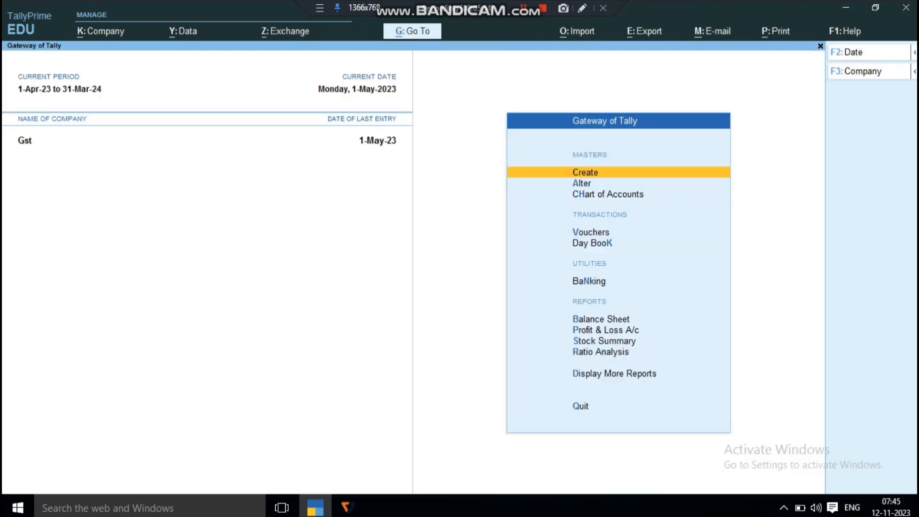
Open the 1-May-23 purchase voucher from the Day Book, look at it, and return to the Gateway of Tally
key(d)
key(d)
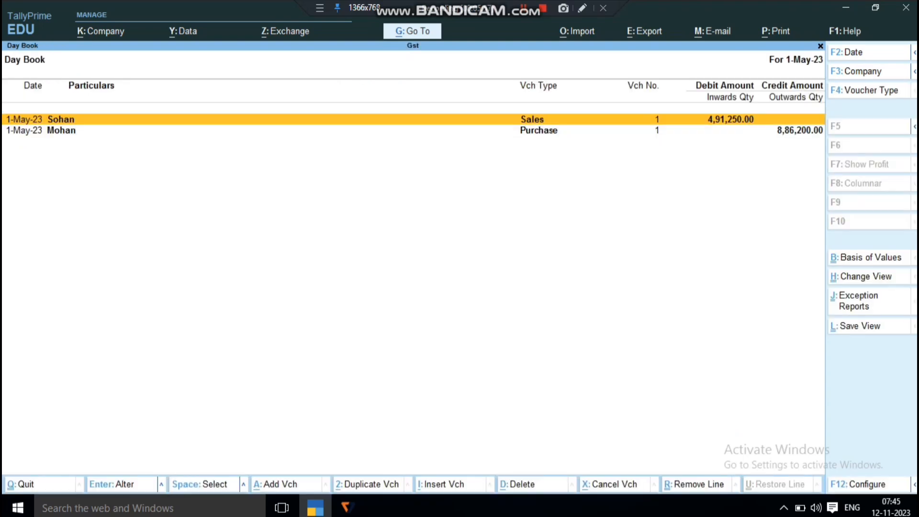
key(Down)
key(Return)
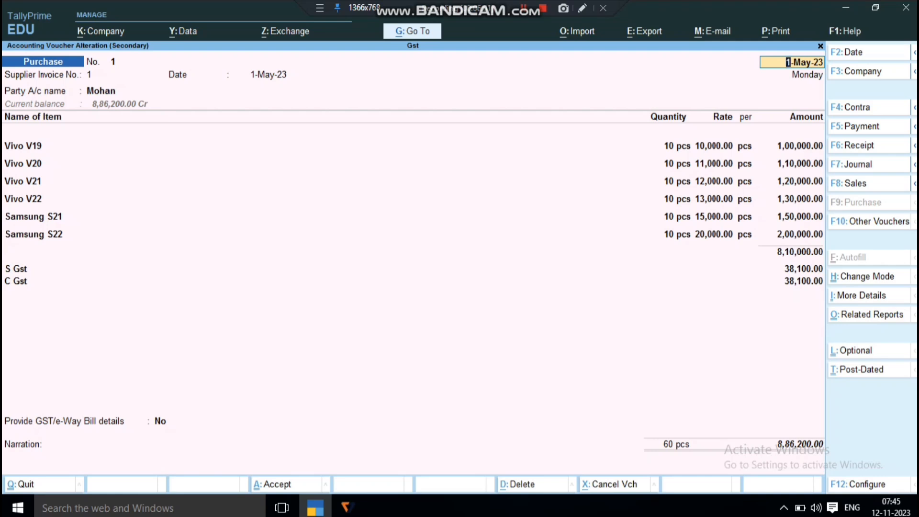
key(BackSpace)
key(Escape)
key(Escape)
key(Escape)
key(Escape)
key(Escape)
key(Down)
key(Down)
key(Down)
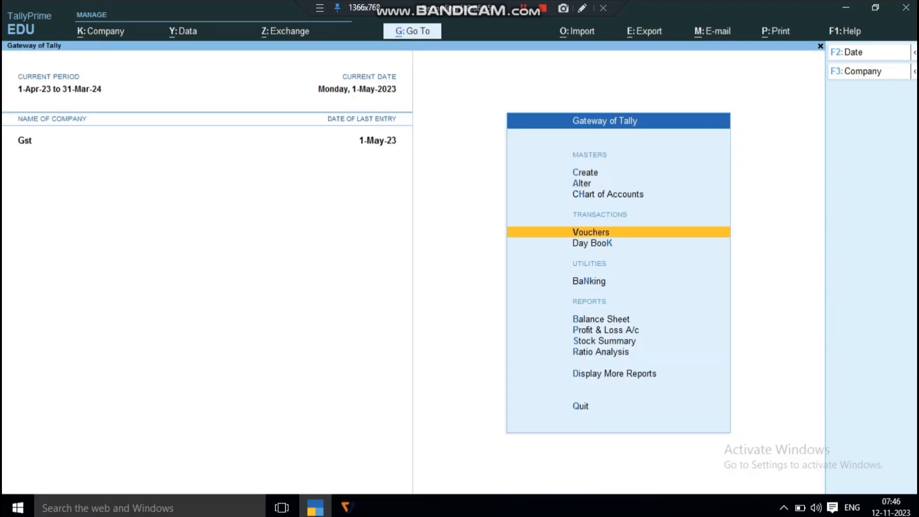
key(Return)
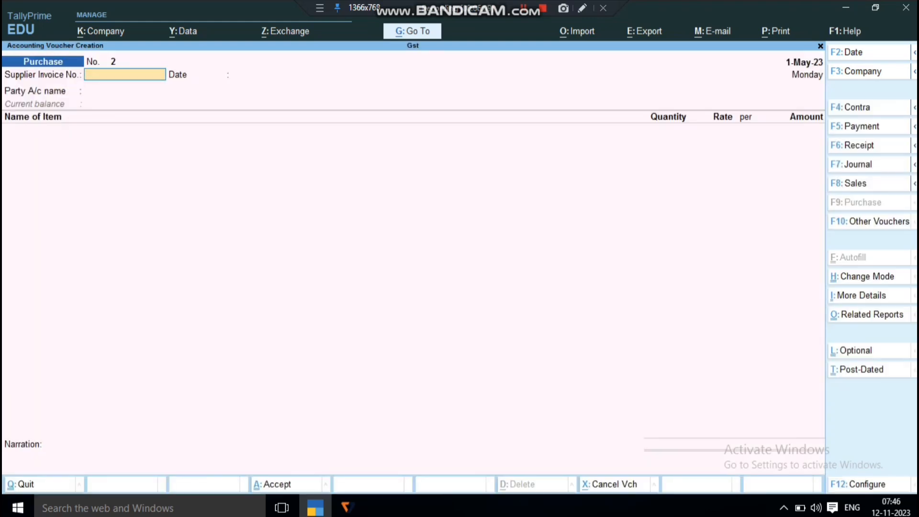
key(Escape)
key(Escape)
key(Escape)
key(Escape)
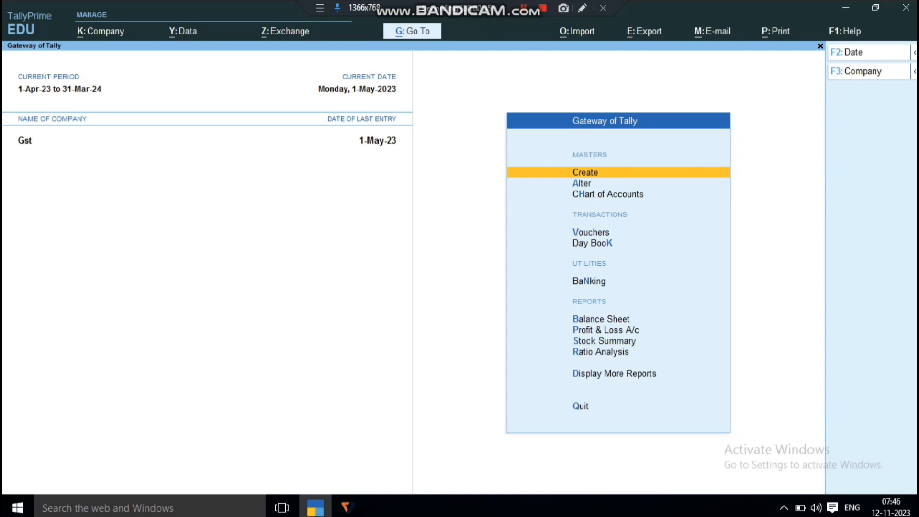
Open purchase voucher No. 1 from the Day Book for alteration
key(Down)
key(Down)
key(d)
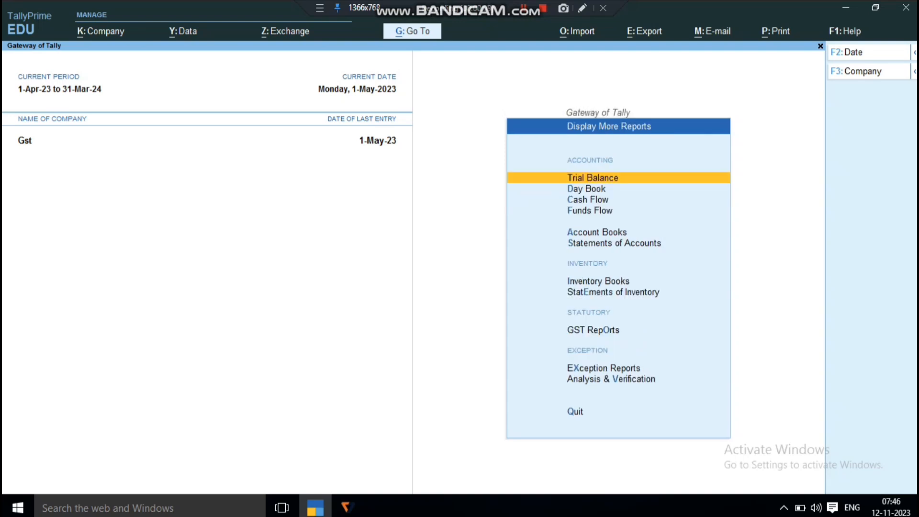
key(d)
key(Down)
key(Return)
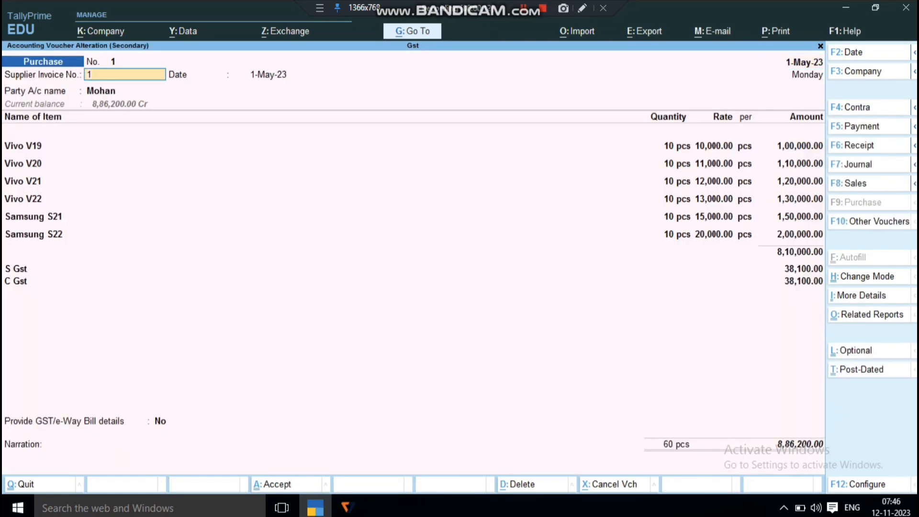
Go through the voucher's supplier invoice, receipt and party details to reach the first item line, keeping all entries
key(Return)
key(Return)
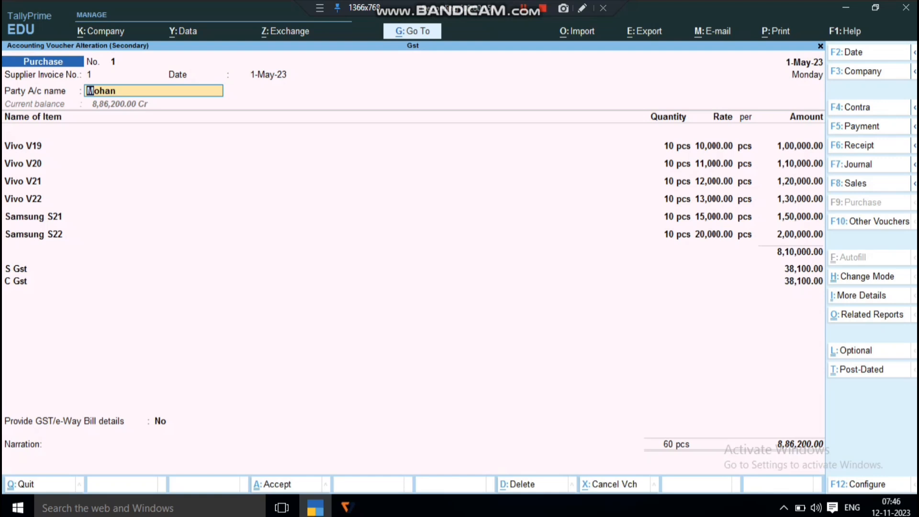
key(Return)
key(Return)
key(Return)
key(Return)
key(Return)
key(Return)
key(Return)
key(Return)
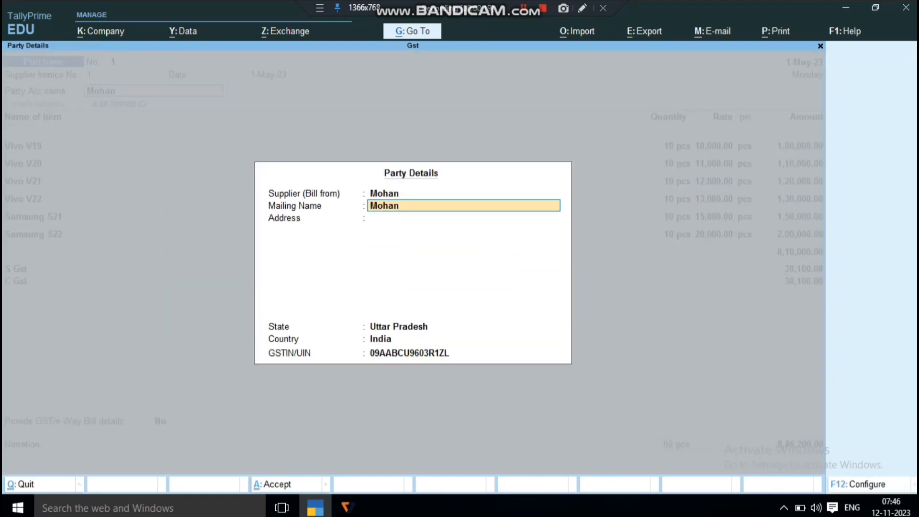
key(Return)
key(Return)
key(Return)
key(Return)
key(Return)
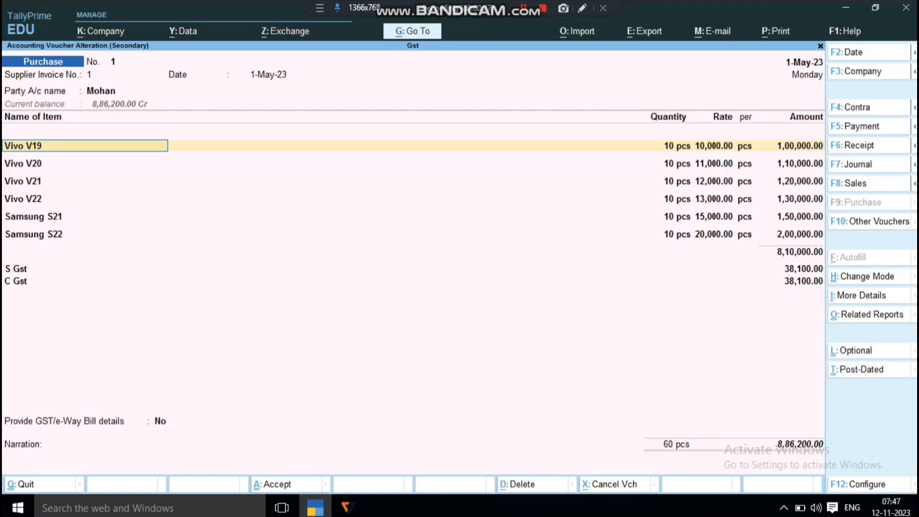
View the accounting details allocated to the Vivo V19 line and close them without changes
key(Return)
key(Return)
key(Return)
key(Return)
key(Return)
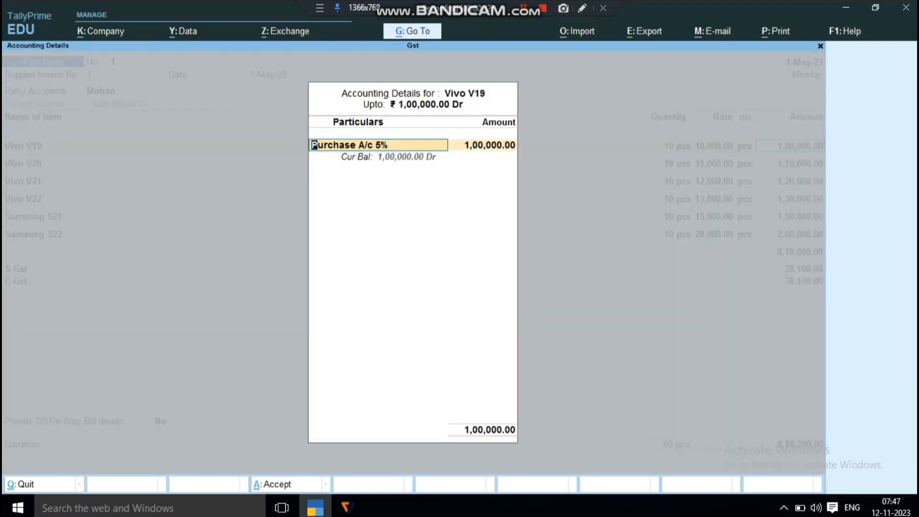
key(Escape)
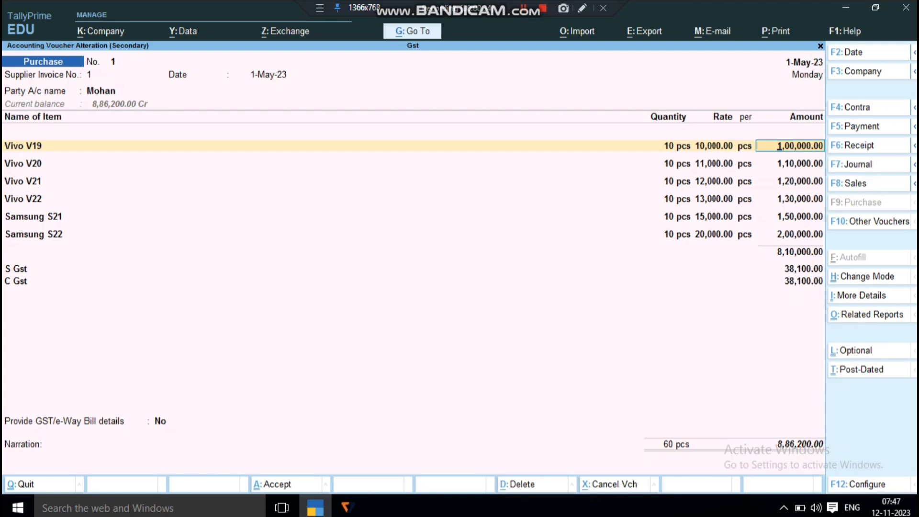
Return to the party account field and set Select common Ledger Account for Item Allocation to Yes in the voucher configuration
key(BackSpace)
key(BackSpace)
key(BackSpace)
key(BackSpace)
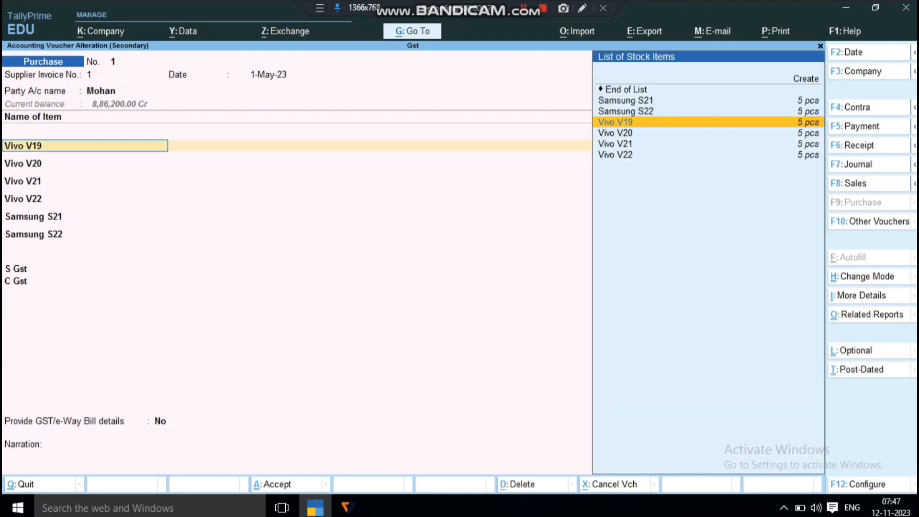
key(BackSpace)
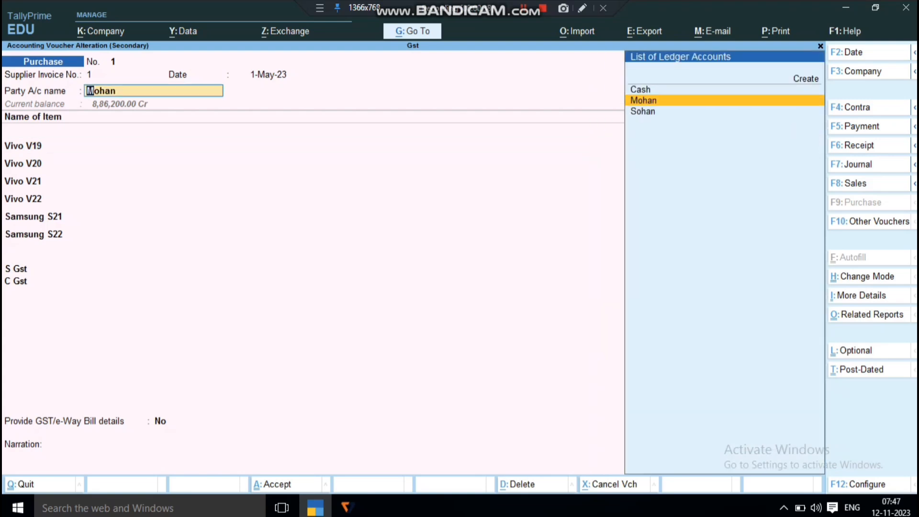
key(F12)
key(Down)
key(Down)
key(Down)
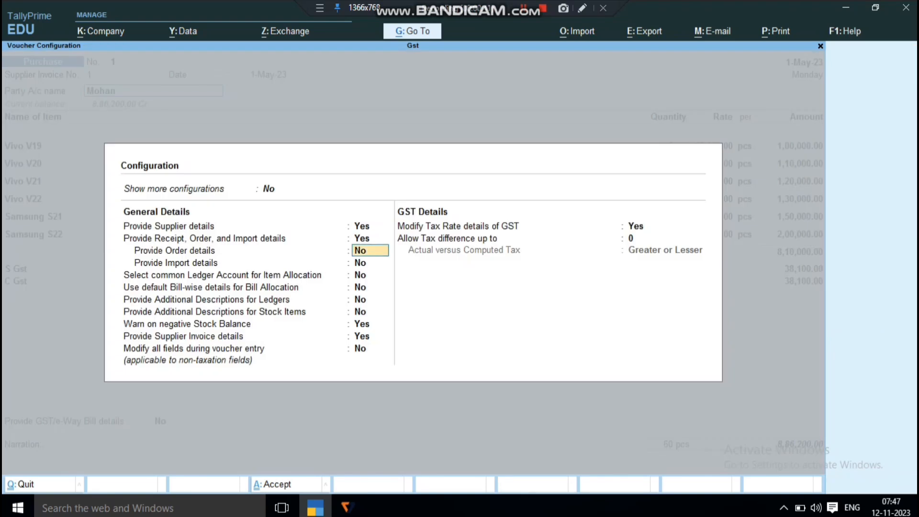
key(Down)
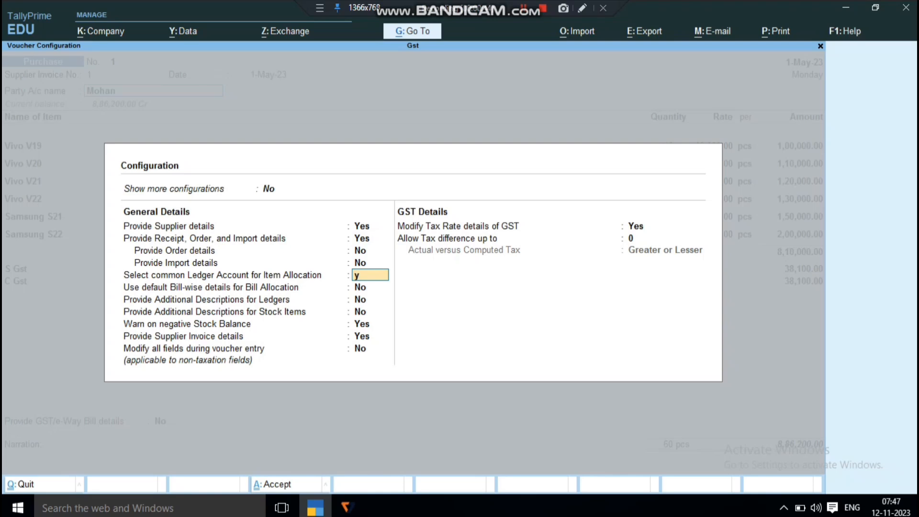
key(Down)
key(ctrl+a)
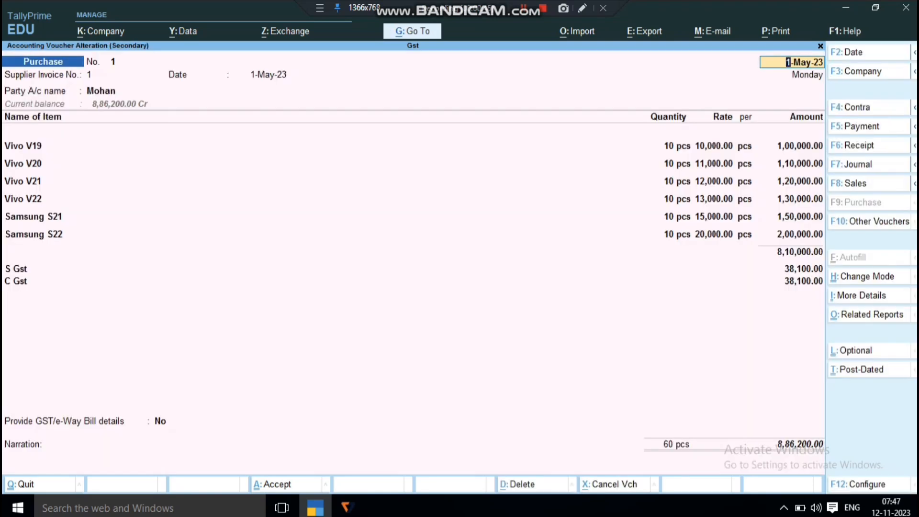
Move through the invoice, receipt and party details back to the Vivo V19 item line, keeping all entries
key(Return)
key(Return)
key(Return)
key(Return)
key(Return)
key(Return)
key(Return)
key(Return)
key(Return)
key(Return)
key(Return)
key(Return)
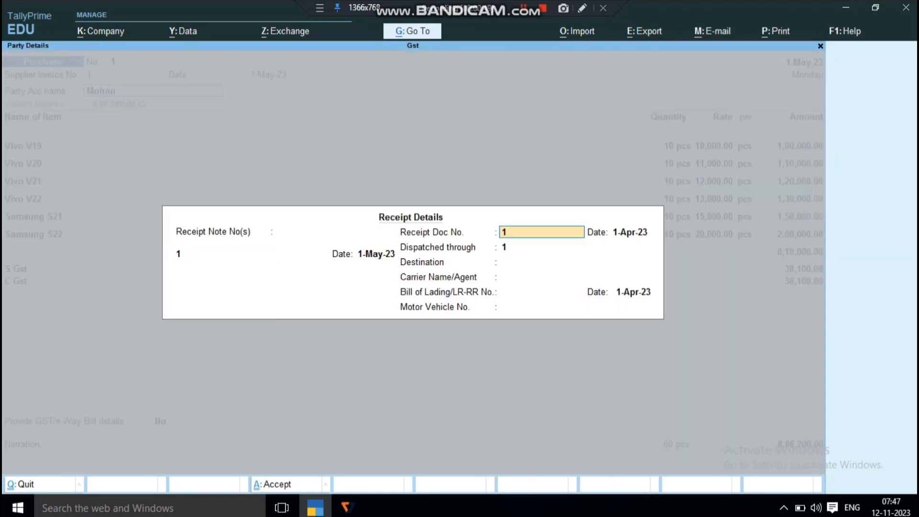
key(Return)
key(Return)
key(Return)
key(Return)
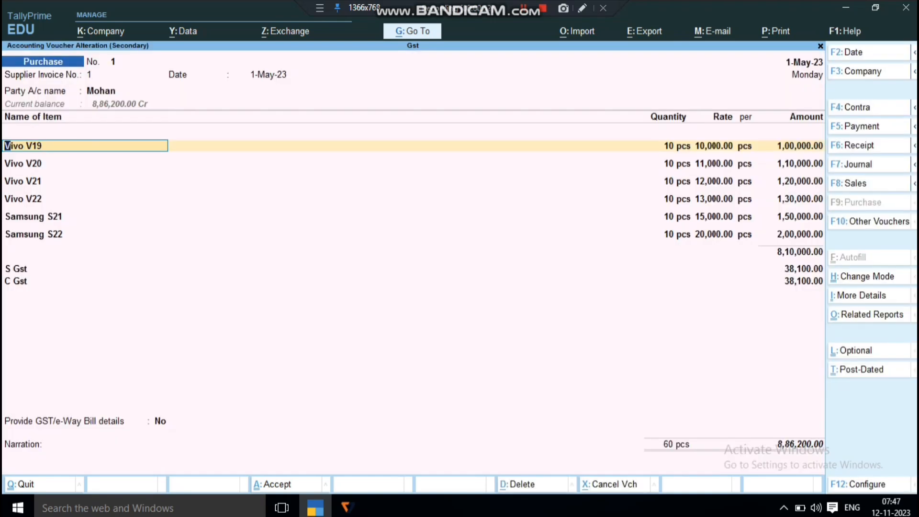
Set Select common Ledger Account for Item Allocation to No in the voucher configuration and accept it
key(F12)
key(Return)
key(Return)
key(Return)
key(Return)
text(n)
key(Return)
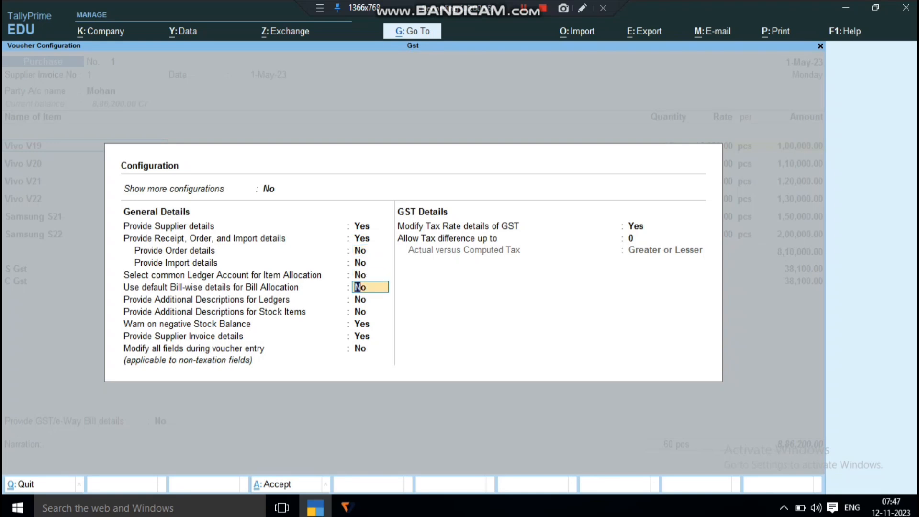
key(ctrl+a)
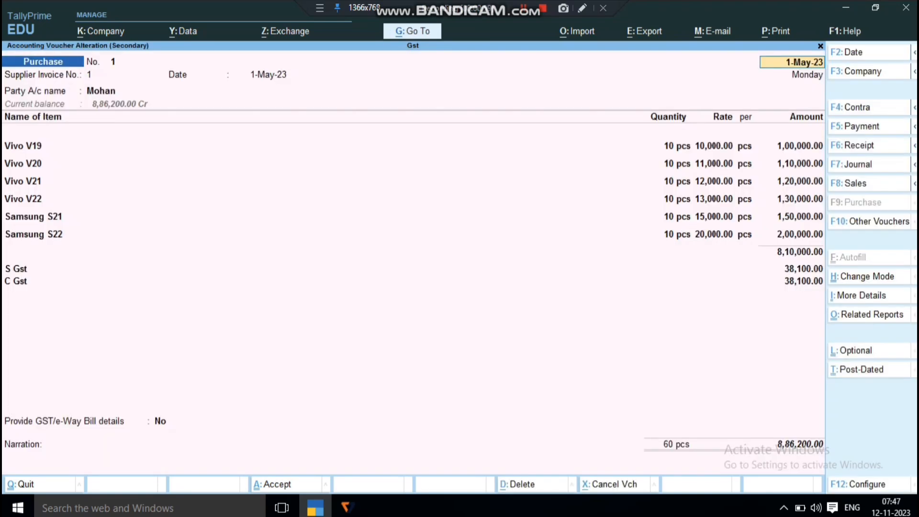
Step through the receipt and party details to the first item line, keeping Uttar Pradesh as the party's state
key(Return)
key(Return)
key(Return)
key(Return)
key(Return)
key(Return)
key(Return)
key(Return)
key(Return)
key(Return)
key(Return)
key(Return)
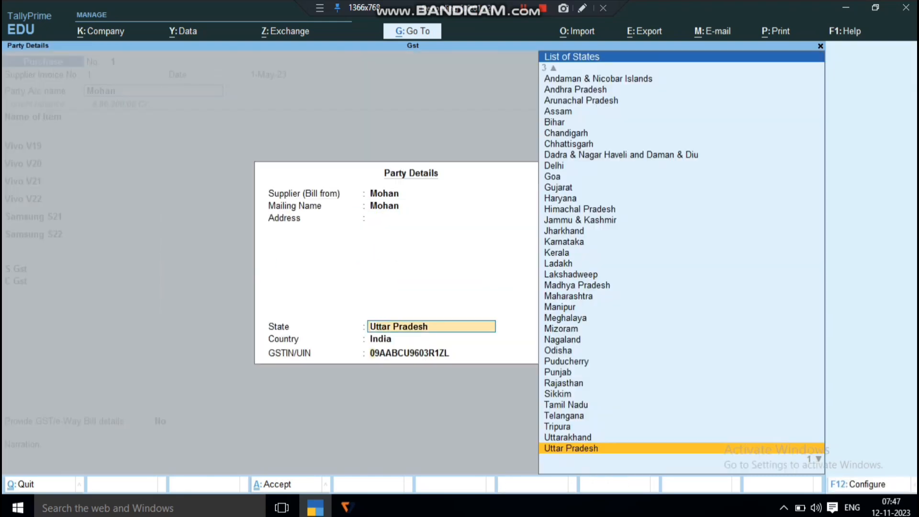
key(Return)
key(Return)
key(Return)
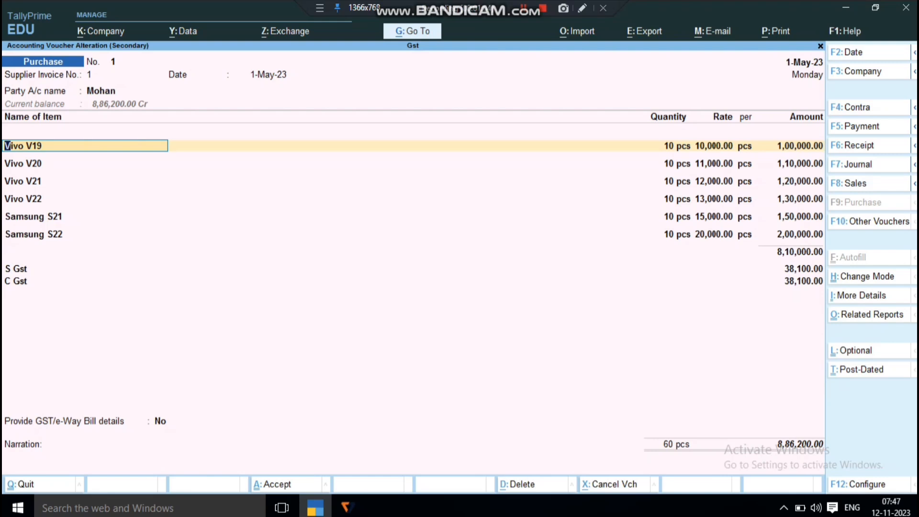
Check the common ledger account option for item allocation in the voucher configuration and accept the settings as they are
key(F12)
key(Return)
key(Return)
key(Return)
key(Return)
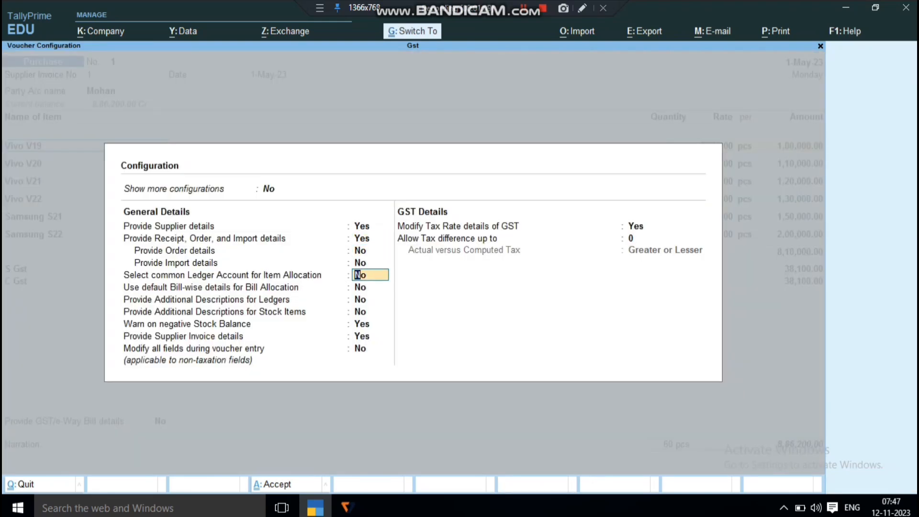
key(ctrl+a)
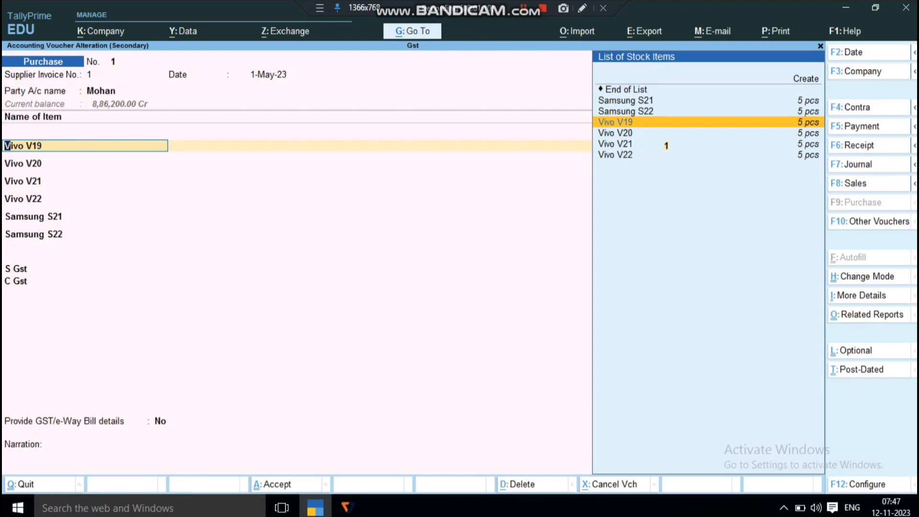
Review the Vivo V19 line and its accounting details, keeping the Purchase A/c 5% ledger
key(Return)
key(Return)
key(Return)
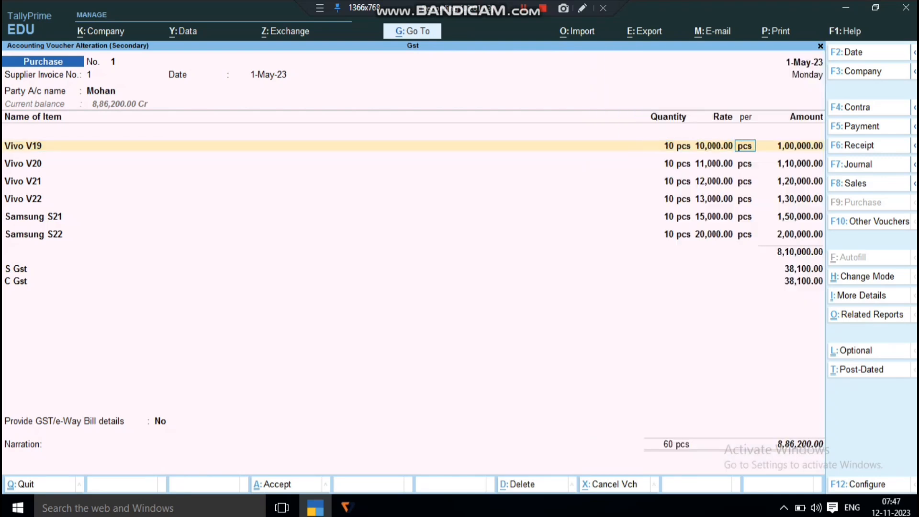
key(Return)
key(Return)
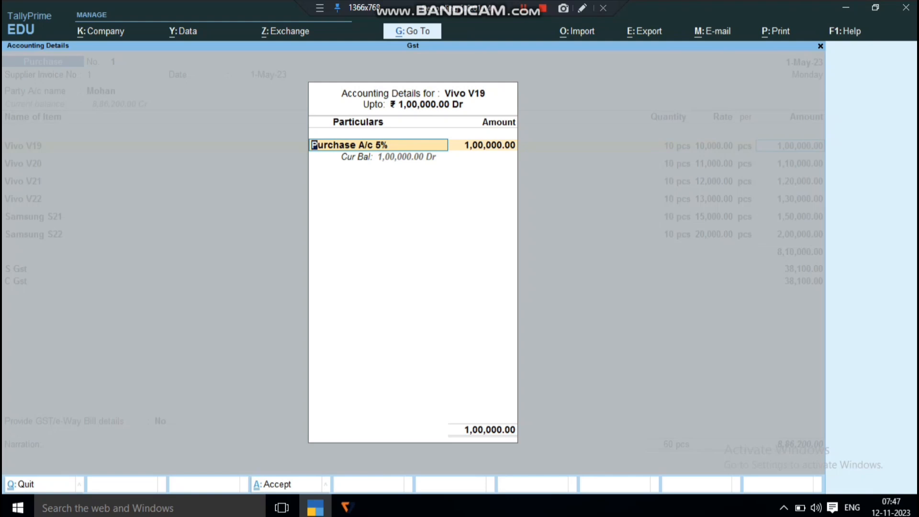
key(Return)
key(Return)
key(Return)
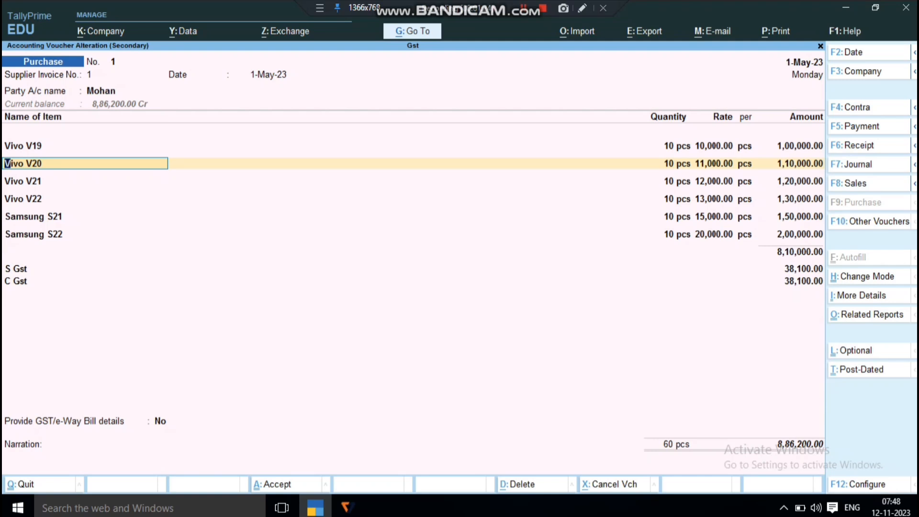
Review the Vivo V20 line and its accounting details, keeping the Purchase A/c 12% ledger
key(Return)
key(Return)
key(Return)
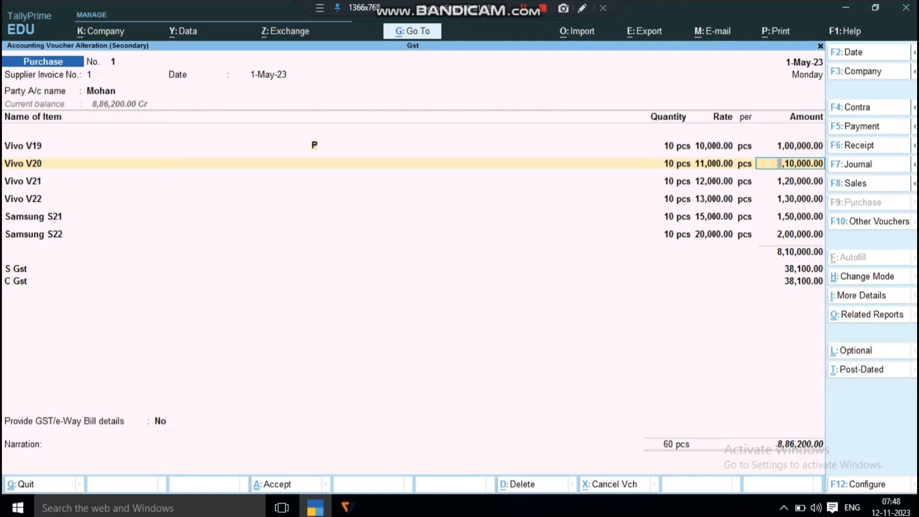
key(Return)
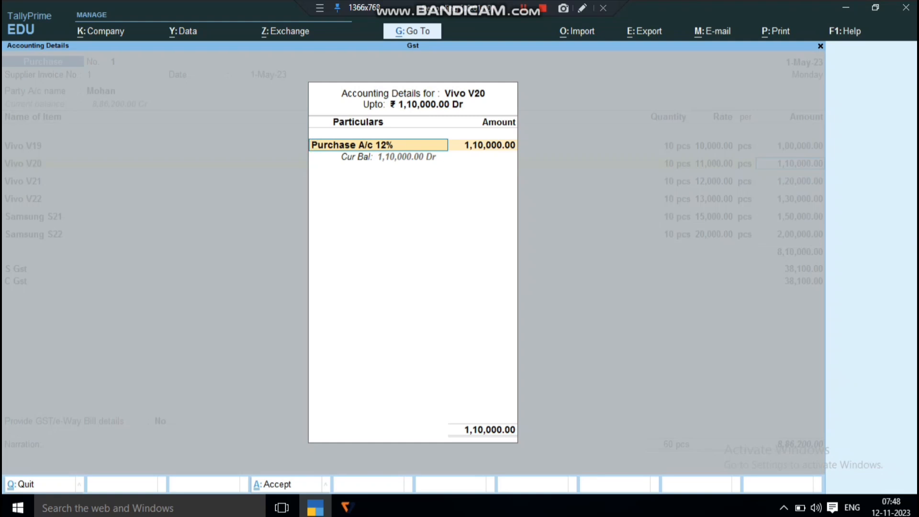
key(Return)
Review the Vivo V21 line and its accounting details, keeping the Purchase A/c 18% ledger
key(Return)
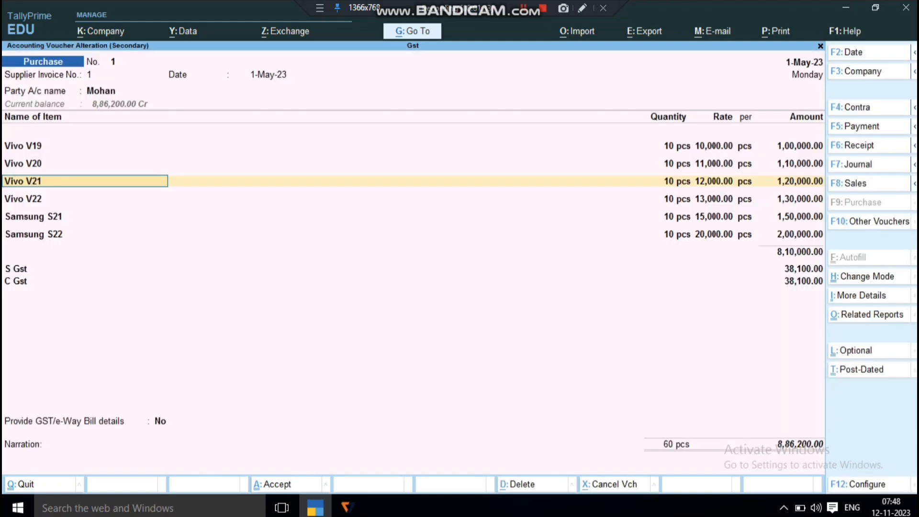
key(Return)
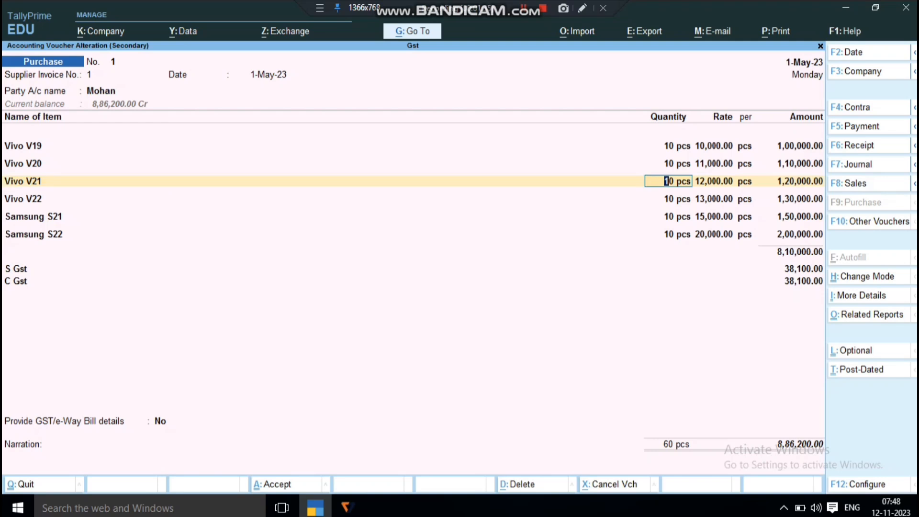
key(Return)
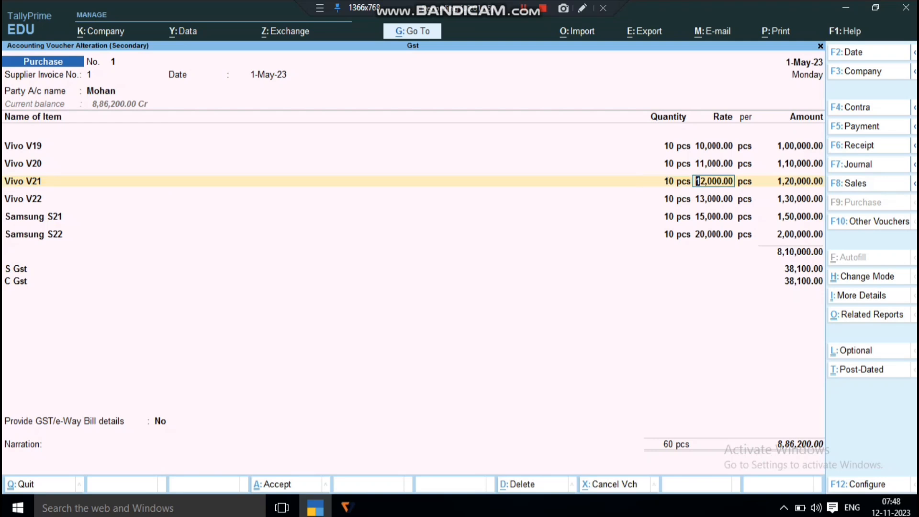
key(Return)
key(Return)
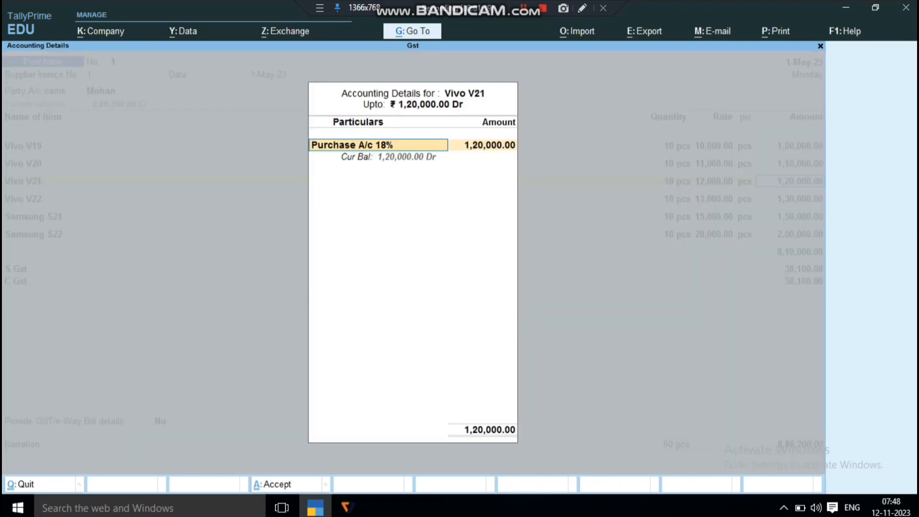
key(Return)
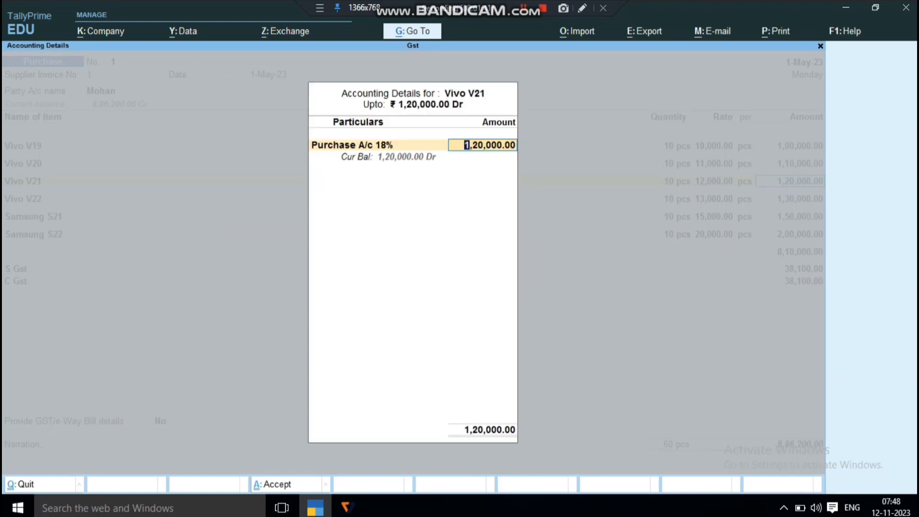
Review the Vivo V22 line and its accounting details, keeping the Purchase A/c 28 ledger
key(Return)
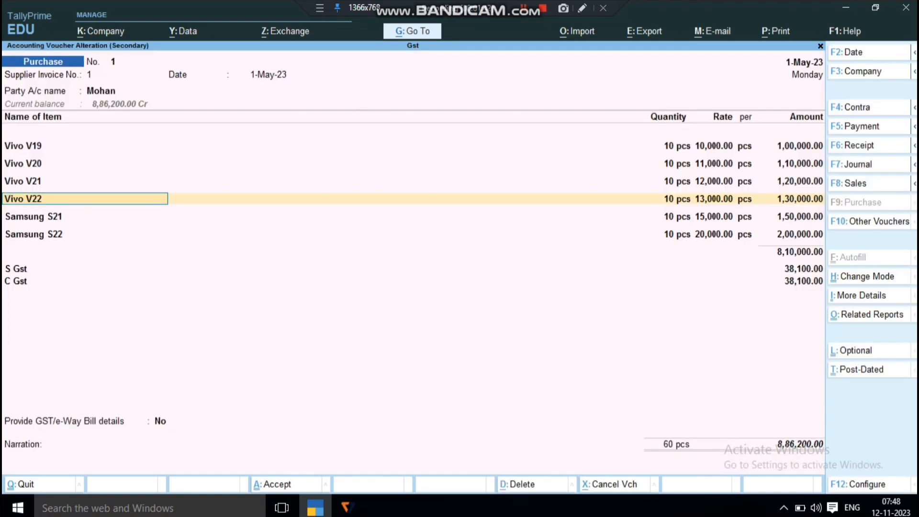
key(Return)
key(Return)
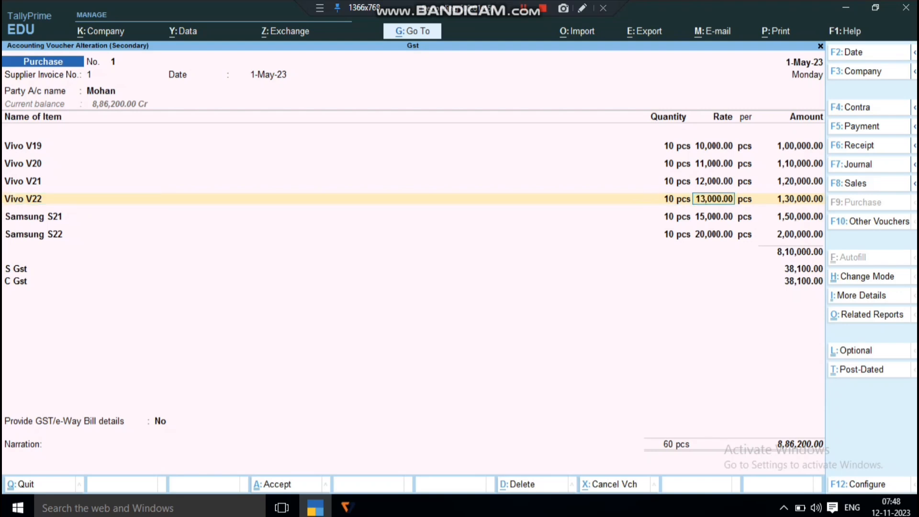
key(Return)
key(Return)
key(Return)
key(Return)
key(Return)
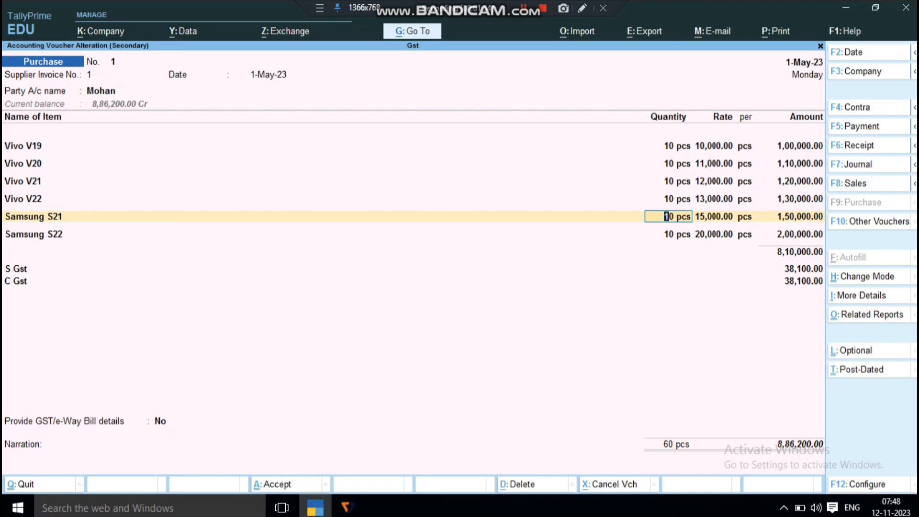
Review the Samsung S21 line and its accounting details, keeping the Purchase A/c Exempted ledger
key(Return)
key(Return)
key(Return)
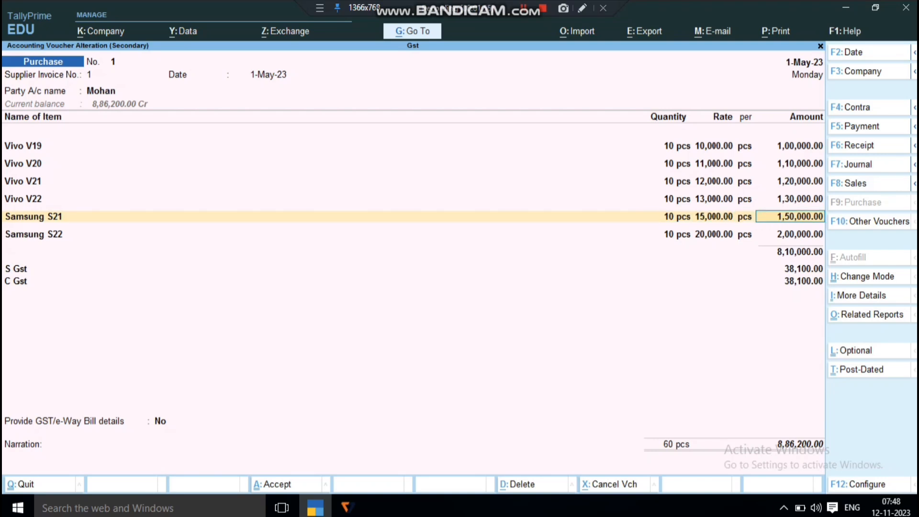
key(Return)
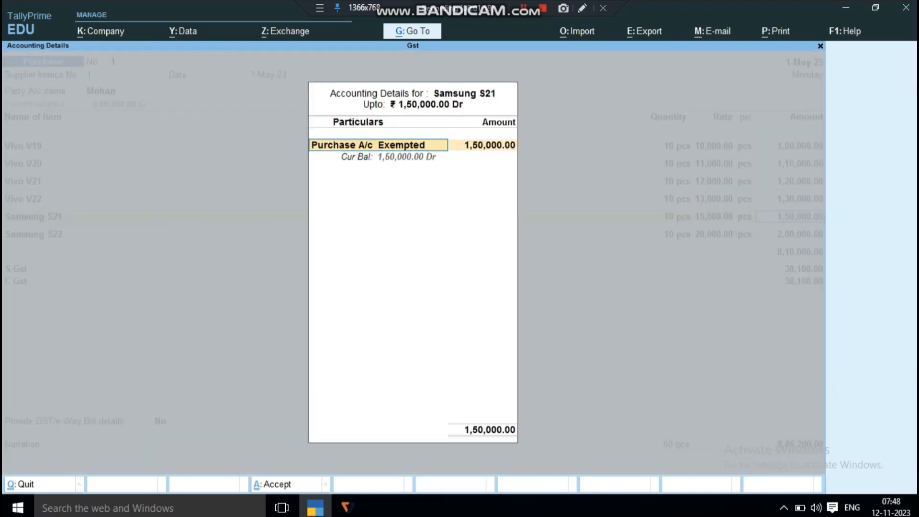
key(Return)
key(Return)
key(Return)
key(Return)
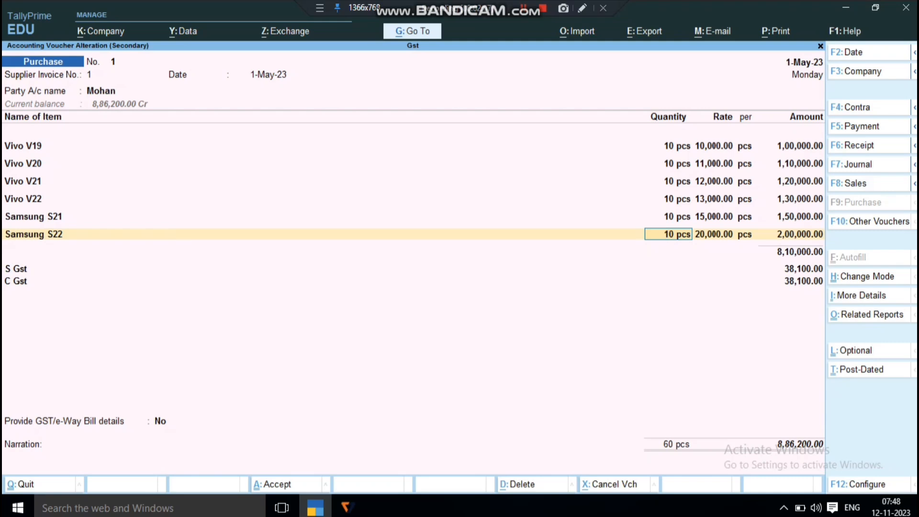
From the Samsung S22 line, recheck the common ledger account option for item allocation in the voucher configuration, keeping it at No
key(F12)
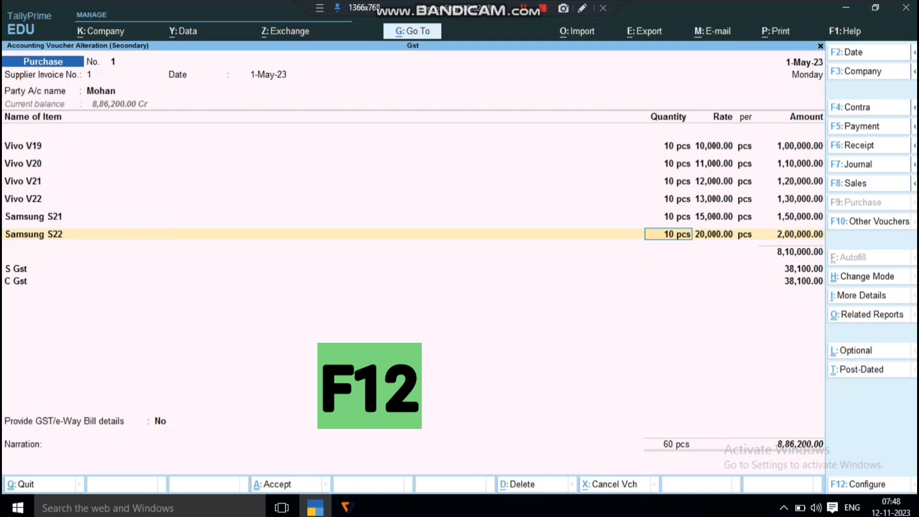
key(Down)
key(Down)
key(Down)
key(Down)
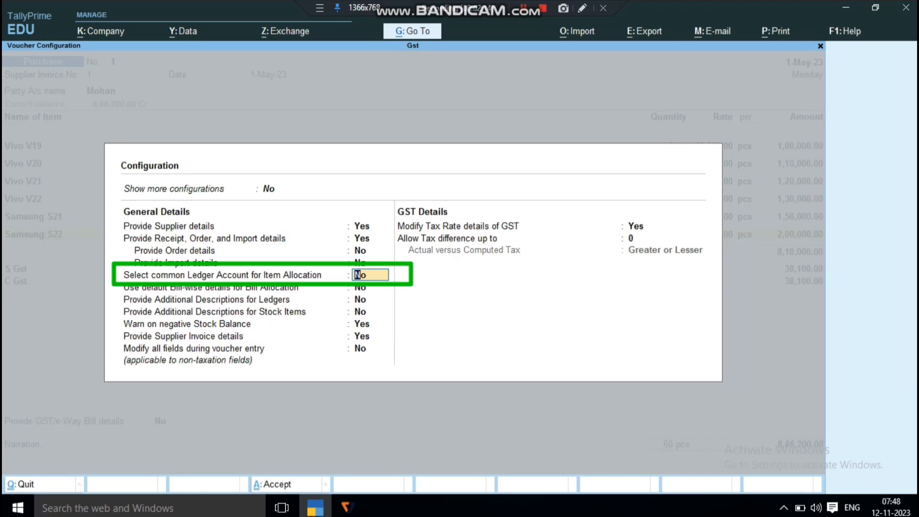
key(ctrl)
key(ctrl+a)
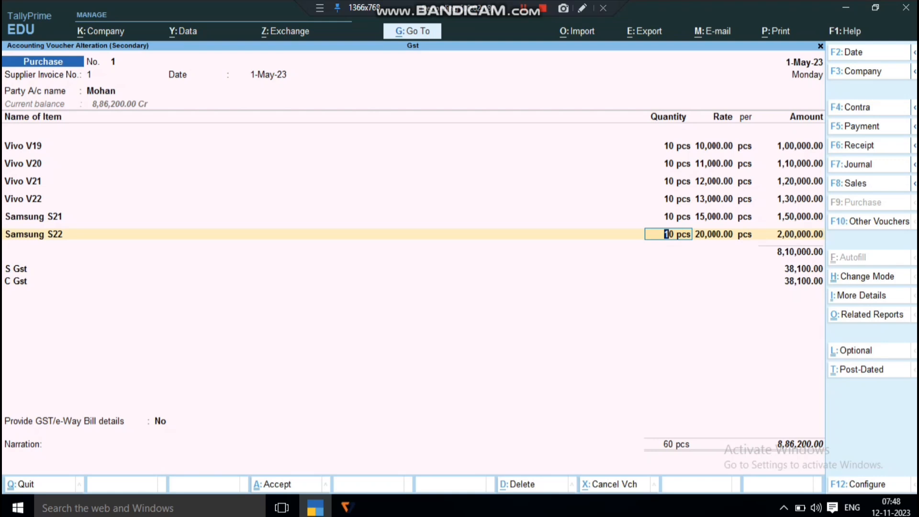
Review the Samsung S22 line and its accounting details, and continue past the S Gst and C Gst entries
key(Return)
key(Return)
key(Return)
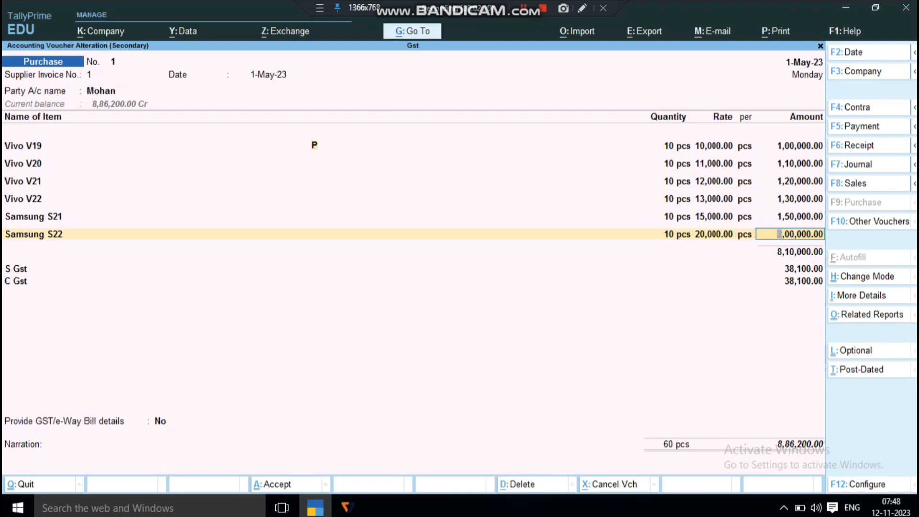
key(Return)
key(Return)
key(Return)
key(Return)
key(Return)
key(Return)
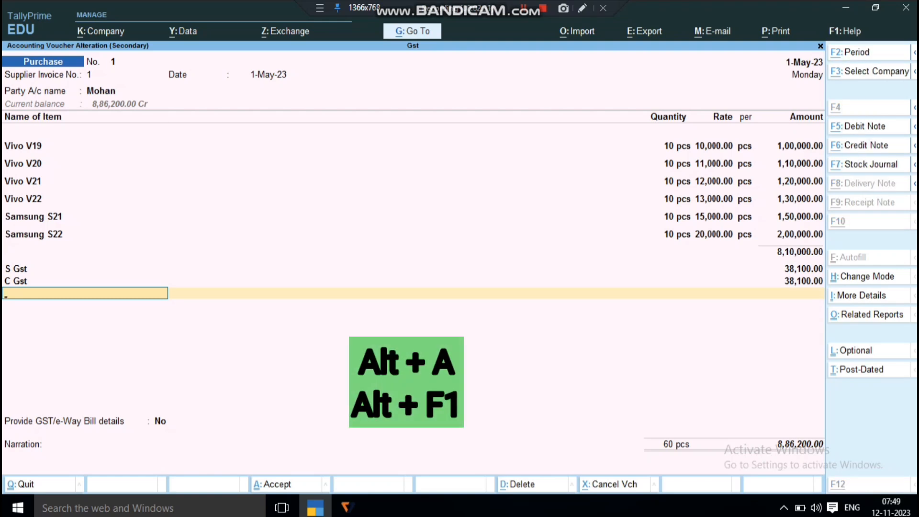
Open the voucher's GST tax analysis in detailed form and examine the exempt and nil-rated purchases
key(alt+a)
key(alt+F1)
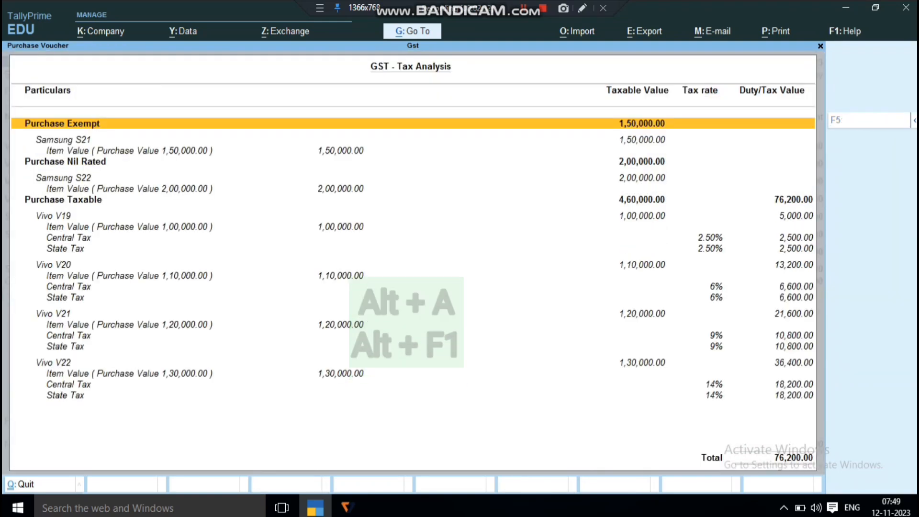
key(Down)
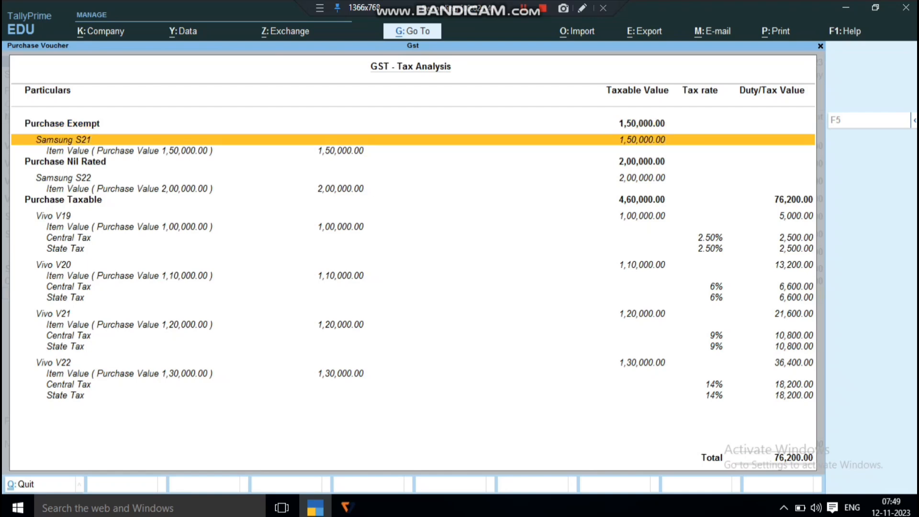
key(Down)
key(Up)
key(Down)
key(Down)
key(Down)
key(Down)
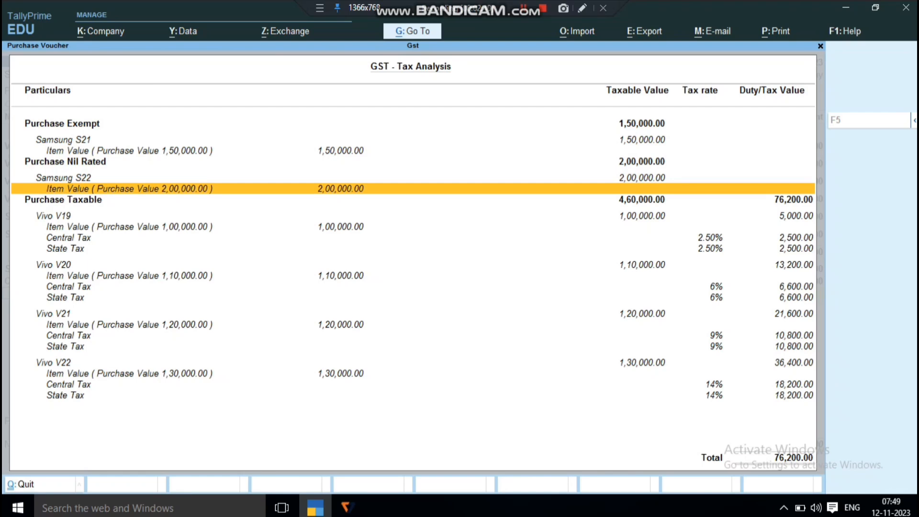
Examine the central and state tax rates and amounts of the four taxable Vivo items in the tax analysis
key(Down)
key(Down)
key(Down)
key(Down)
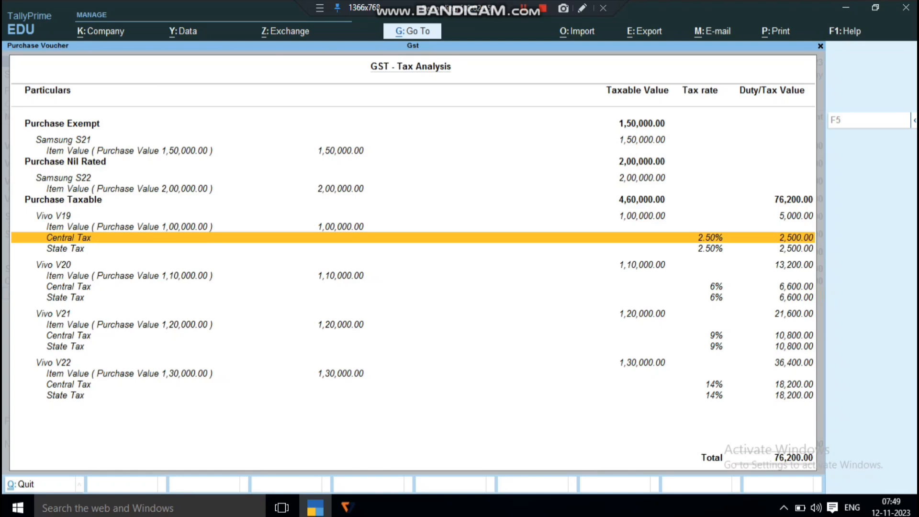
key(Down)
key(Down)
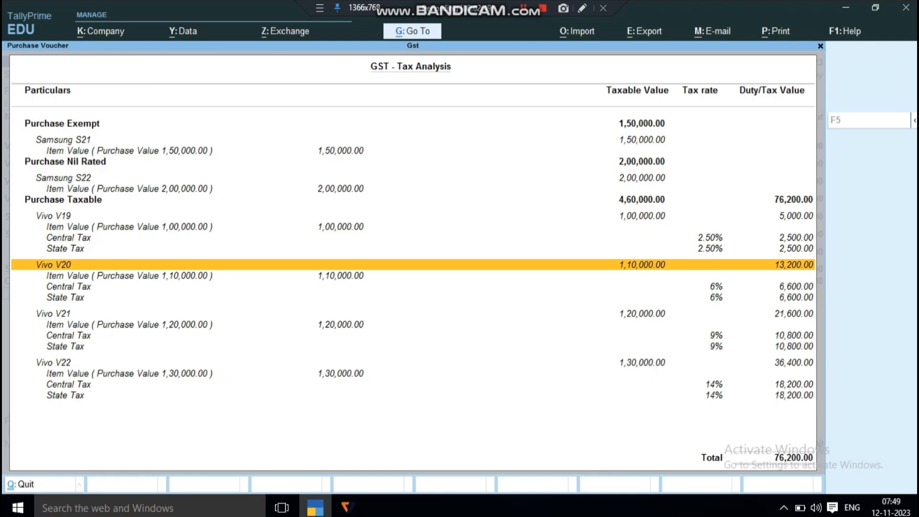
key(Down)
key(Down)
key(Down)
key(Down)
key(Down)
key(Down)
key(Down)
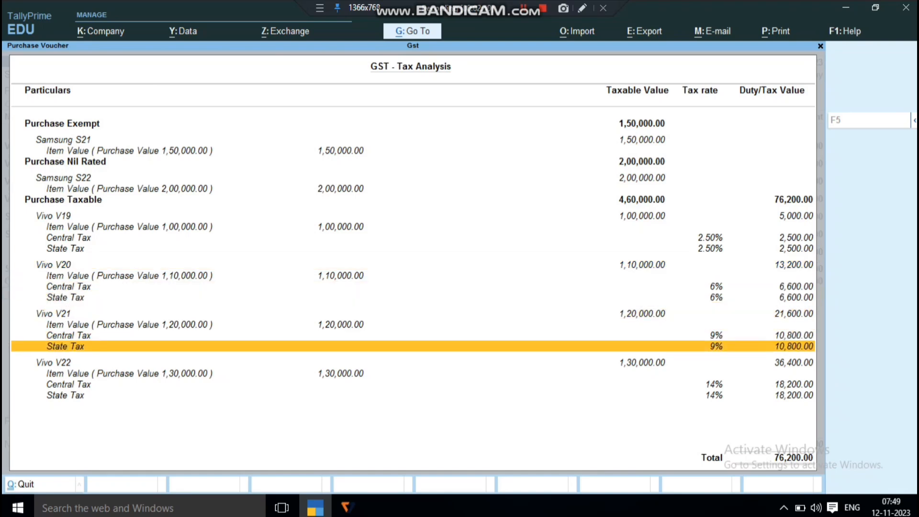
key(Down)
key(Down)
key(Down)
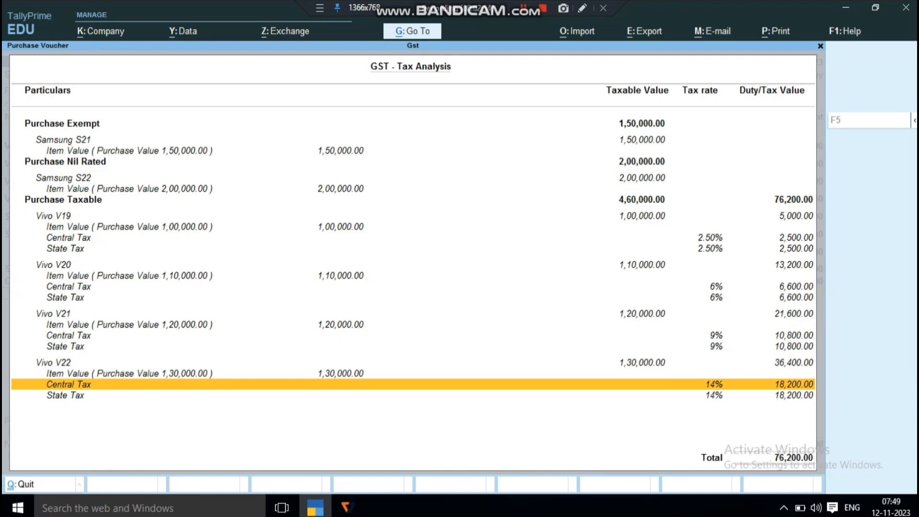
Close the tax analysis, keep the supplier's New Ref bill-wise details, and save the purchase voucher
key(Escape)
key(Return)
key(Return)
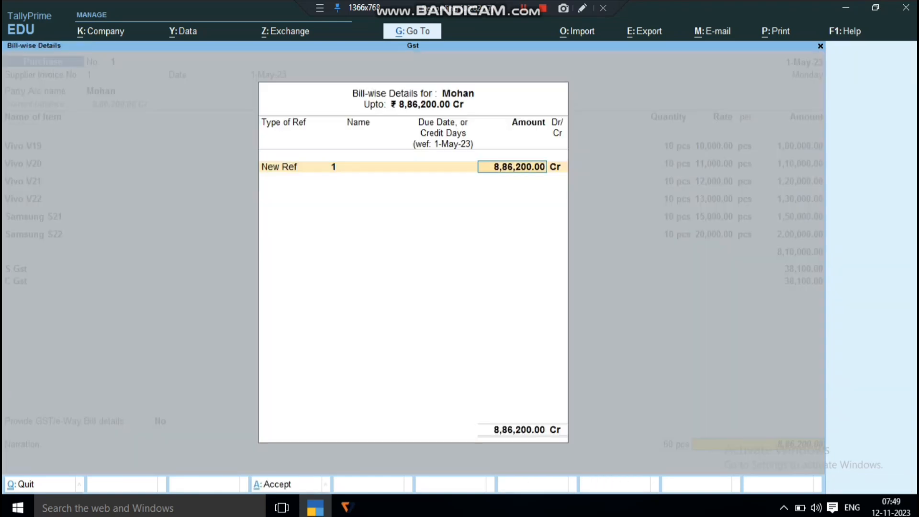
key(Return)
key(Return)
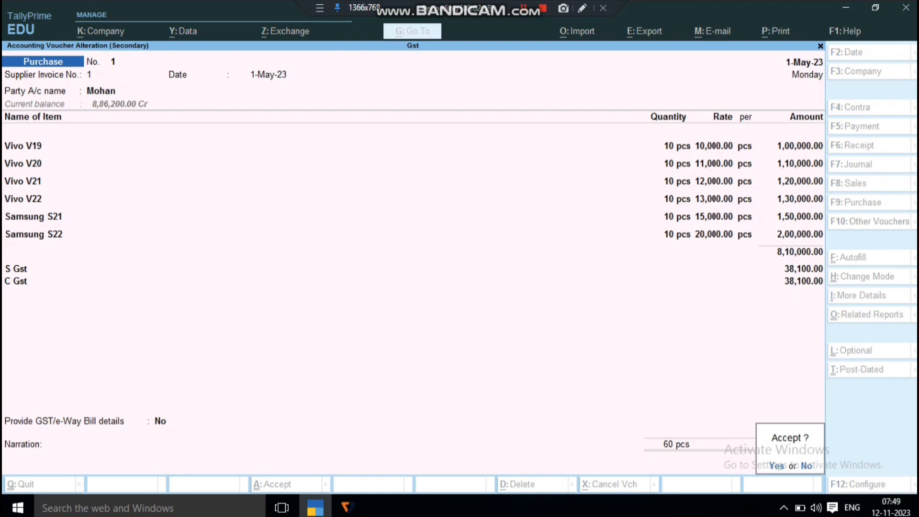
key(Return)
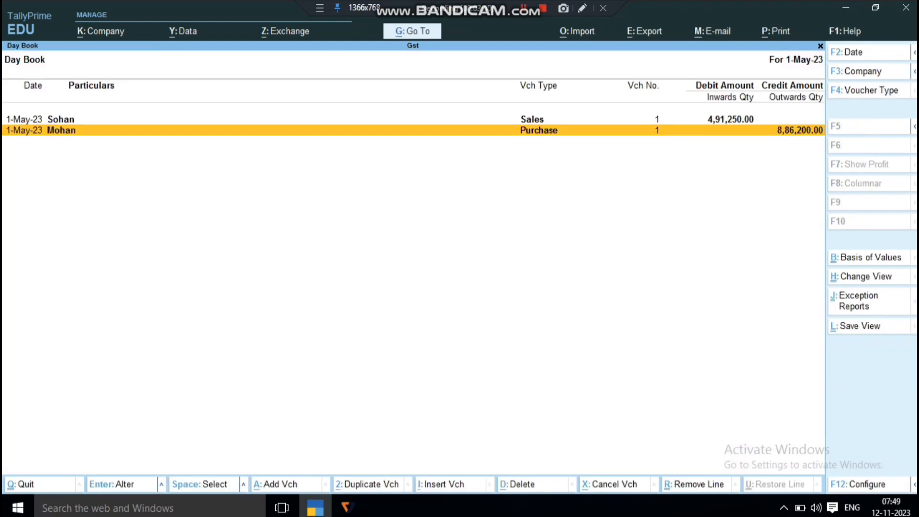
Leave the Day Book, open the Profit & Loss A/c, and drill down into Purchase Accounts
key(Escape)
key(Escape)
key(Down)
key(Down)
key(Down)
key(Down)
key(Down)
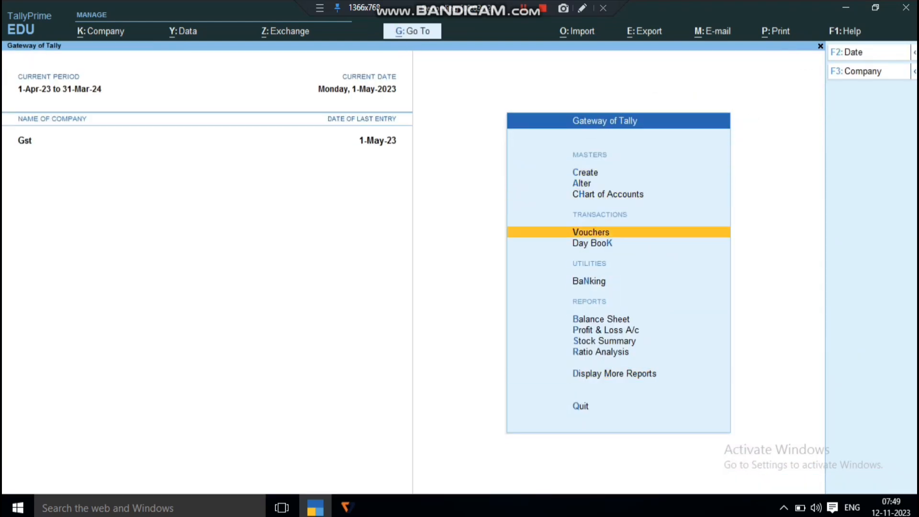
key(Down)
key(Down)
key(Down)
key(Down)
key(Return)
key(Down)
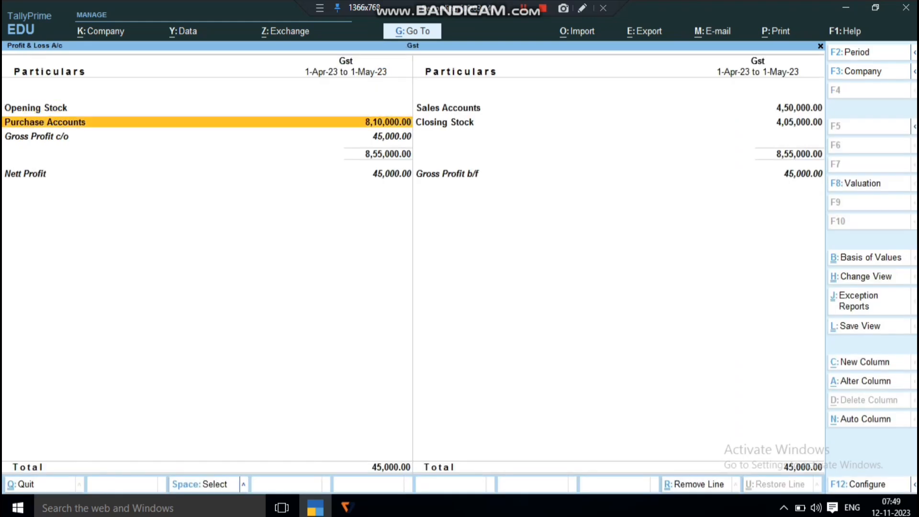
key(Return)
Look through the rate-wise purchase ledgers and view the monthly summary of Purchase A/c 12%
key(Down)
key(Down)
key(Down)
key(Down)
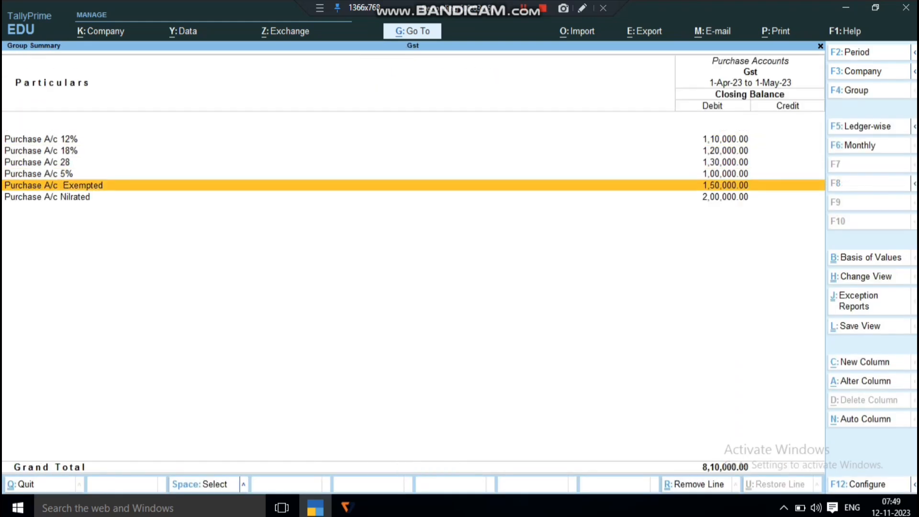
key(Up)
key(Up)
key(Up)
key(Up)
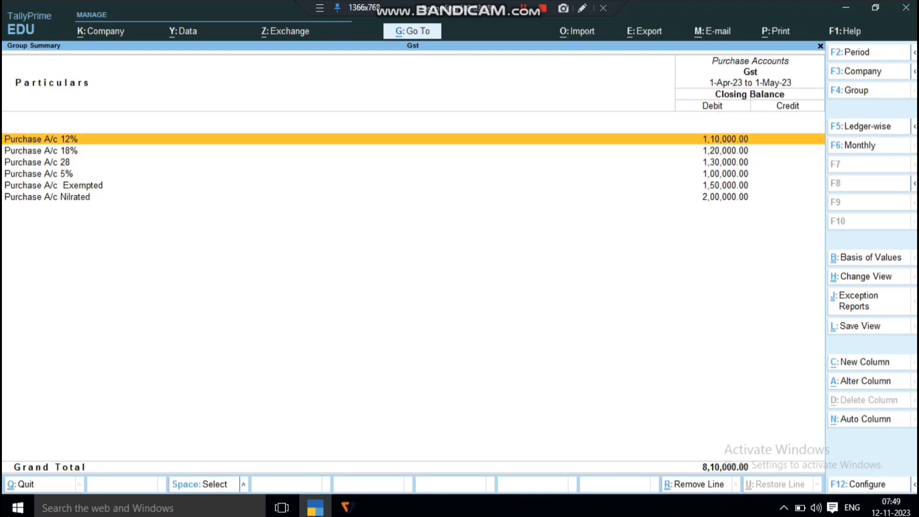
key(Return)
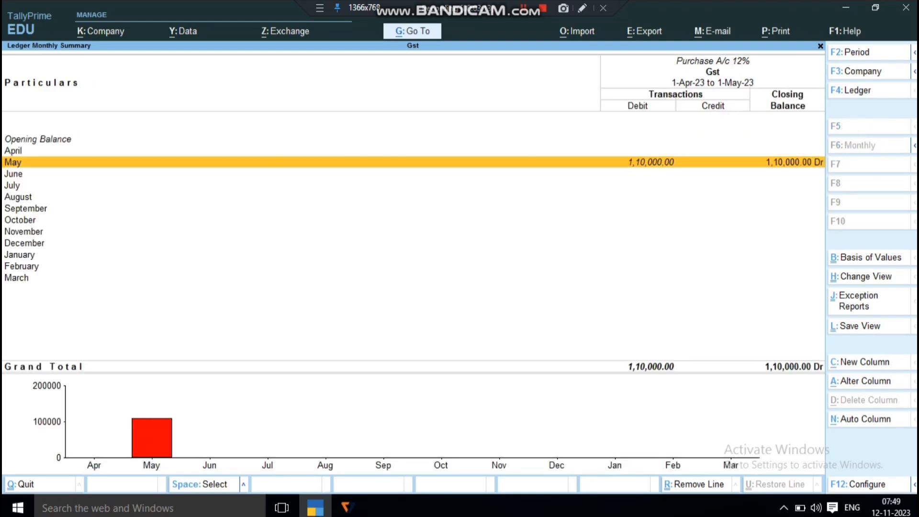
key(Escape)
View the monthly summary of Purchase A/c 18%, and go through the 28, 5% and Exempted purchase ledgers in the group summary
key(Down)
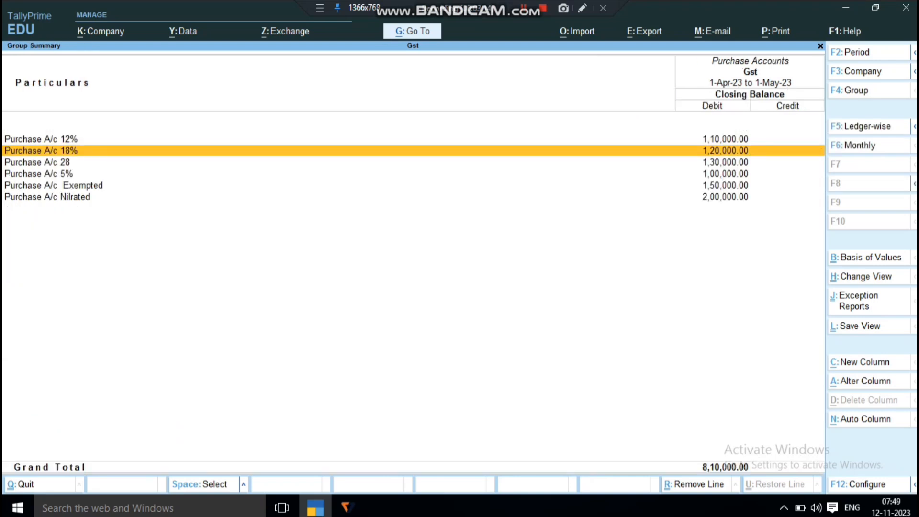
key(Return)
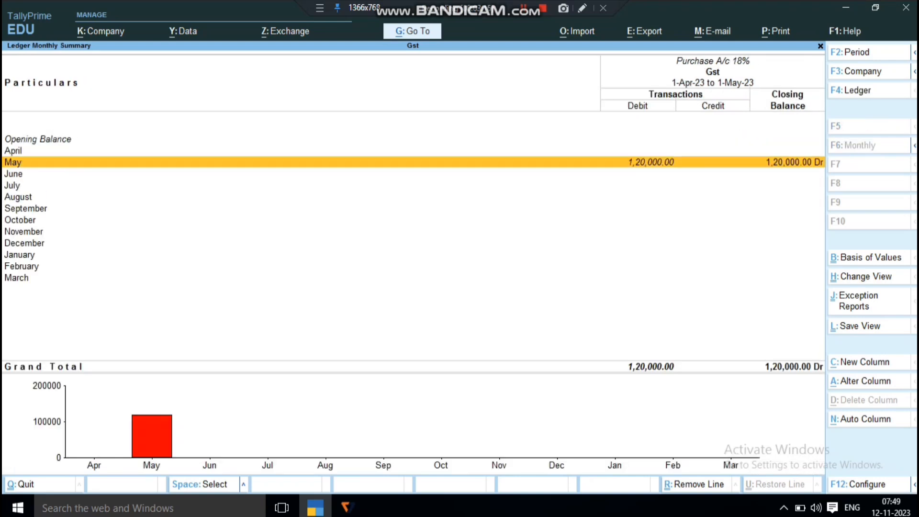
key(Escape)
key(Down)
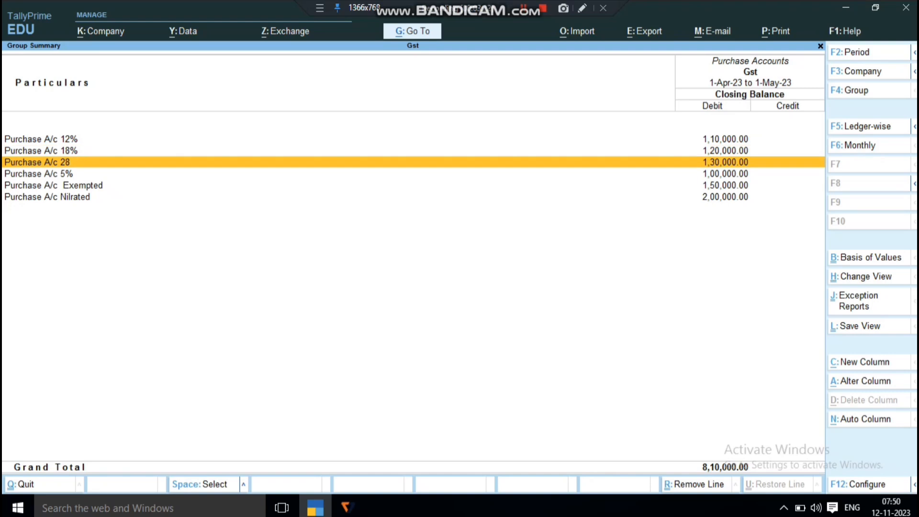
key(Down)
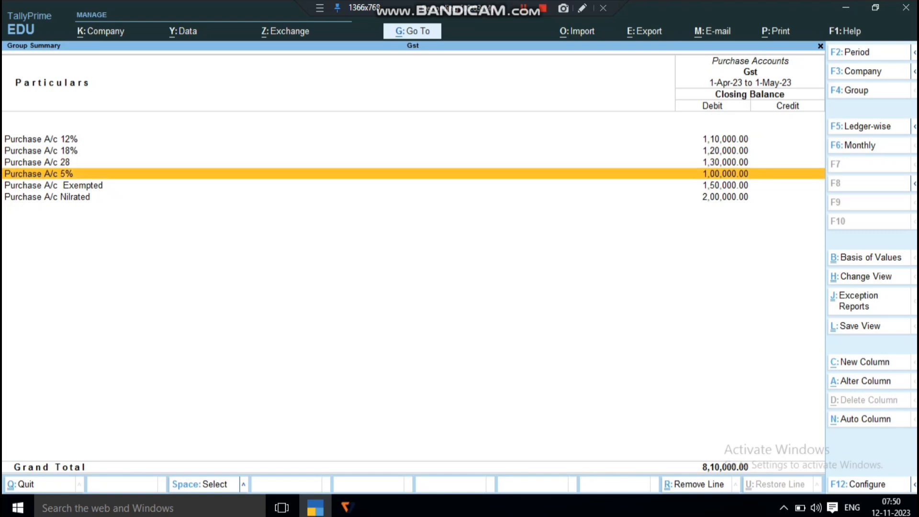
key(Down)
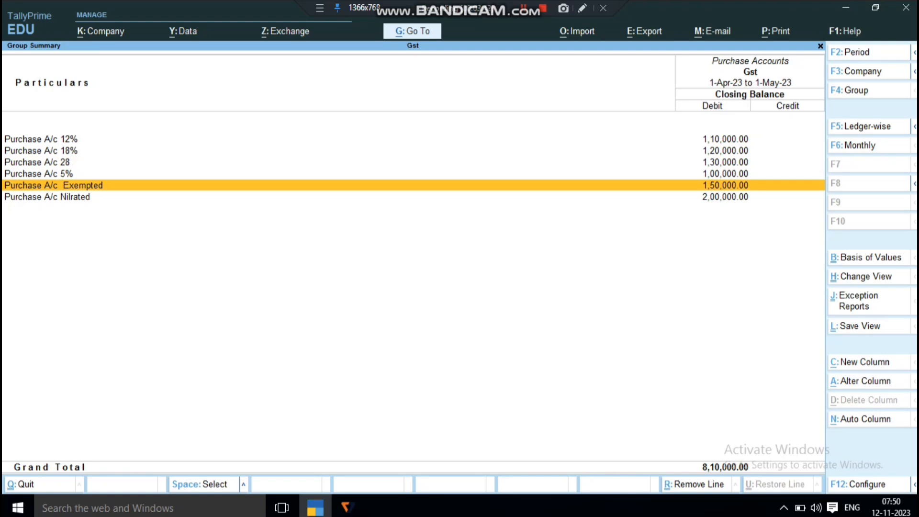
Close the Purchase Accounts group summary and the Profit & Loss A/c, returning to the Gateway of Tally
key(Escape)
key(Escape)
key(Escape)
key(Escape)
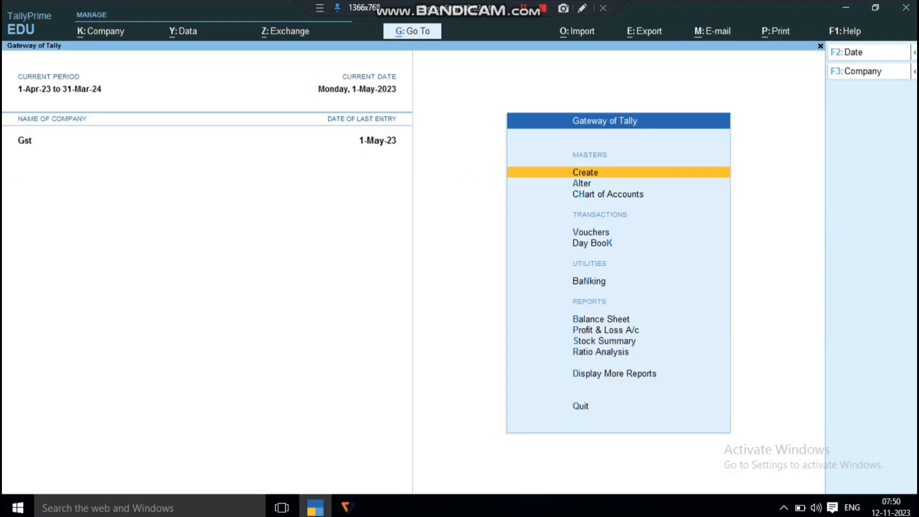
key(Down)
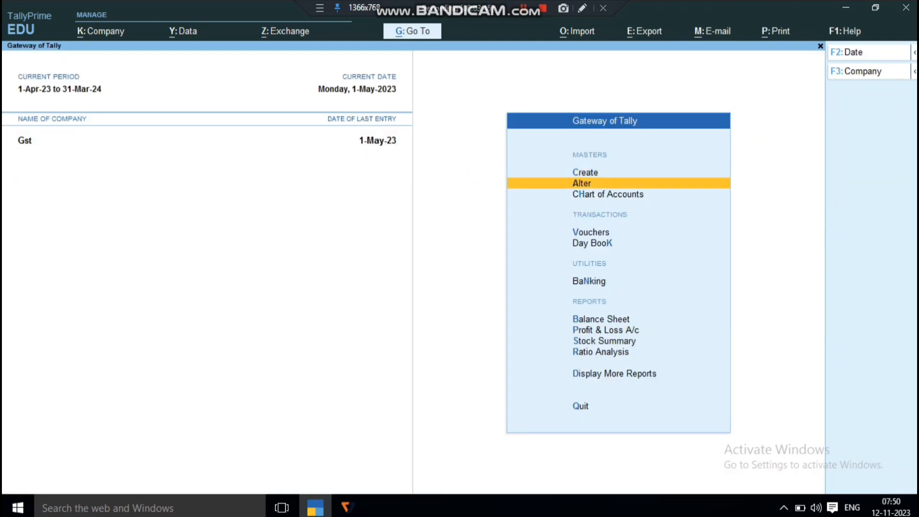
key(Down)
key(Down)
key(Return)
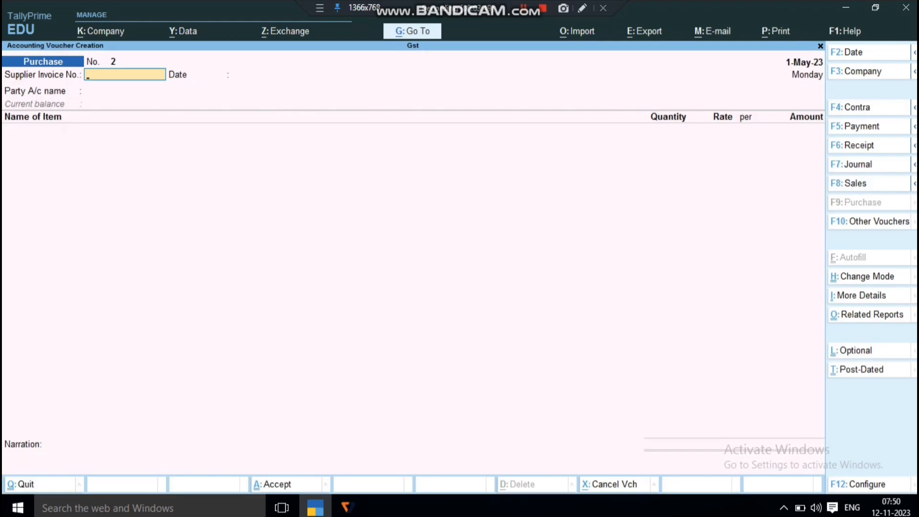
key(F8)
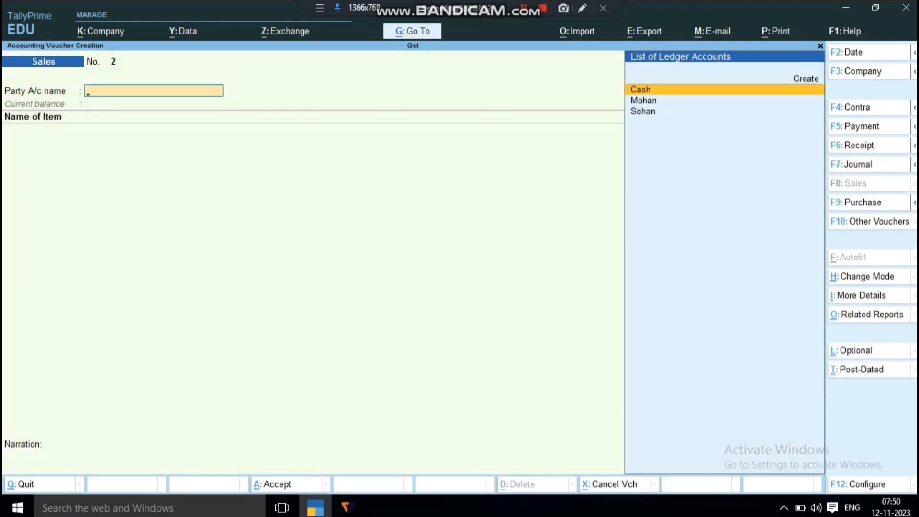
key(Escape)
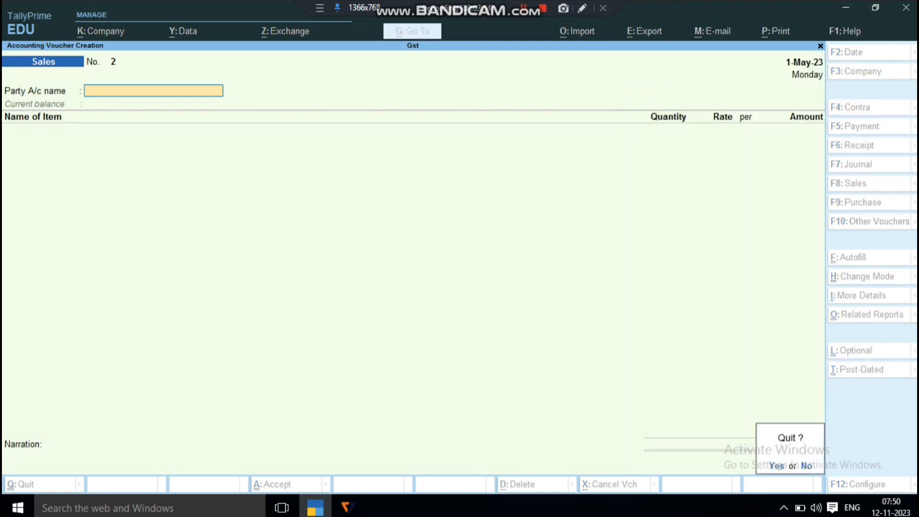
key(Return)
key(Escape)
key(Escape)
Open the 1-May-23 sales voucher for alteration from the Day Book
key(d)
key(d)
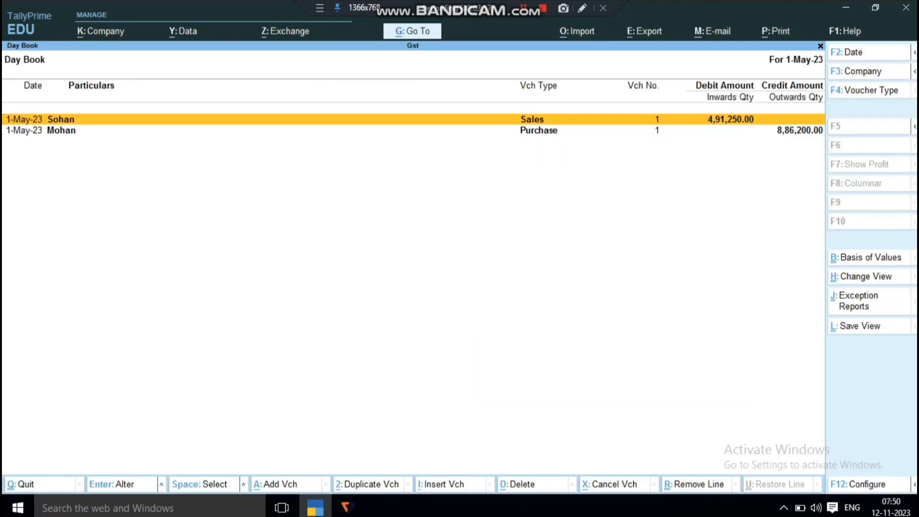
key(Return)
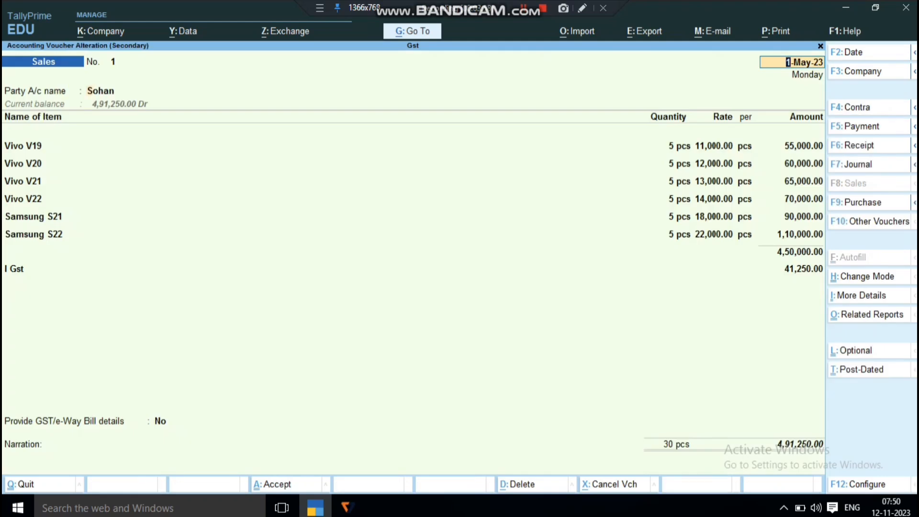
Keep the sales voucher's date, party account, dispatch and party details, and advance to the first item line
key(Return)
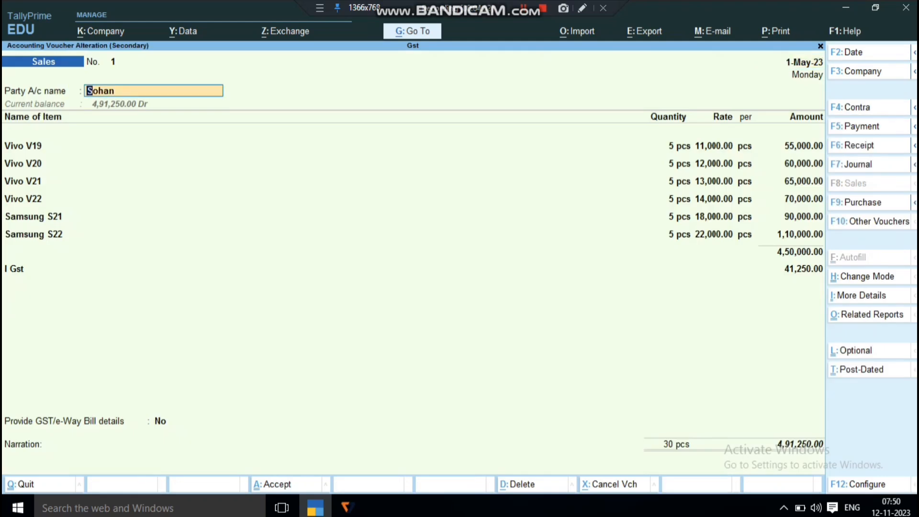
key(Return)
key(Return)
key(Return)
key(Return)
key(Return)
key(Return)
key(Return)
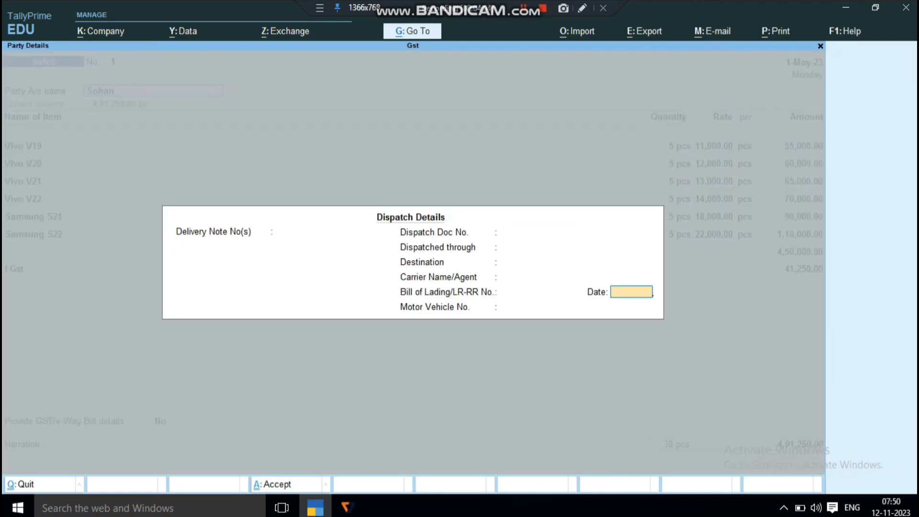
key(Return)
key(Return)
key(Return)
key(Return)
key(Return)
key(Return)
key(Return)
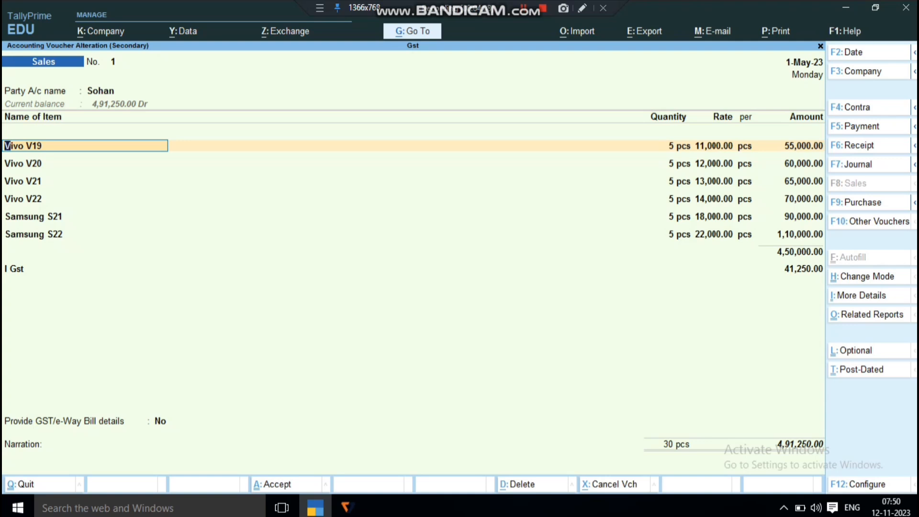
Review the Vivo V19 line with its Sales A/c 5% ledger allocation and tax classification, keeping the existing entries
key(Return)
key(Return)
key(Return)
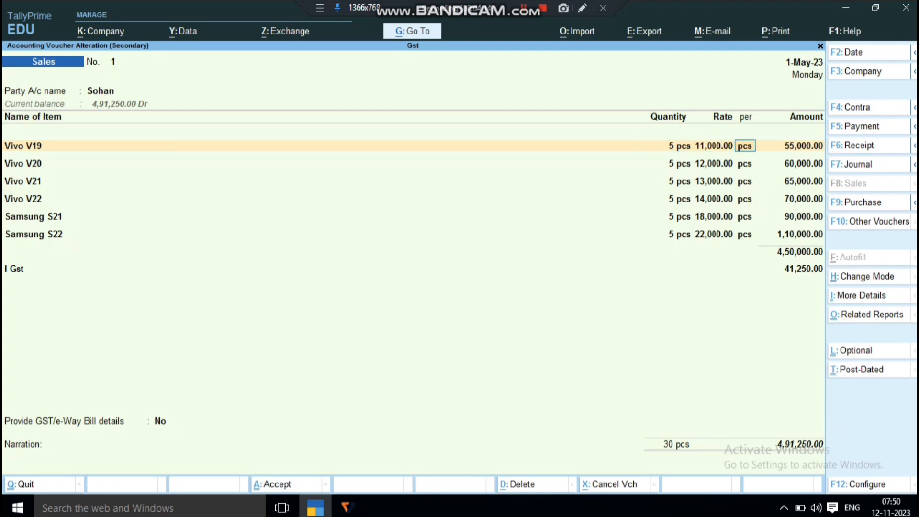
key(Return)
key(Return)
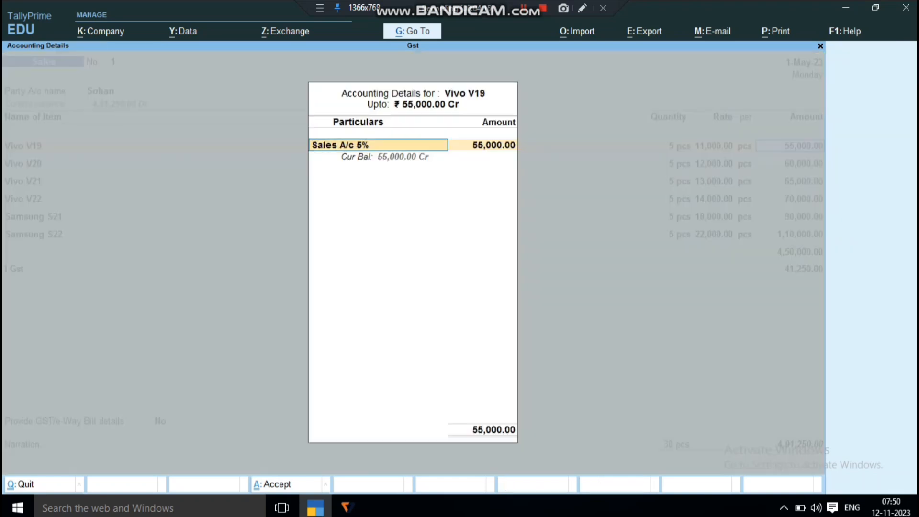
key(Return)
key(Return)
key(Return)
key(Return)
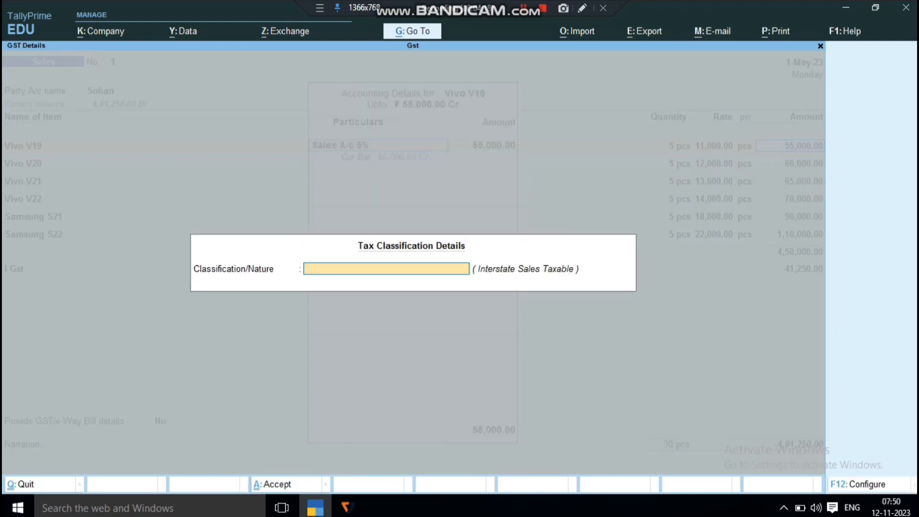
key(Return)
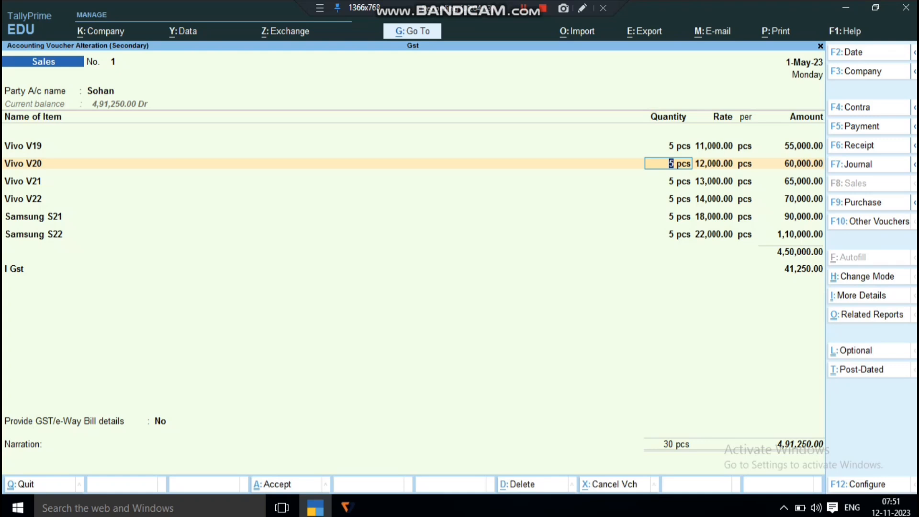
Go through the Vivo V20 line and its accounting details without altering quantity, rate or ledger
key(Return)
key(Return)
key(Return)
key(Return)
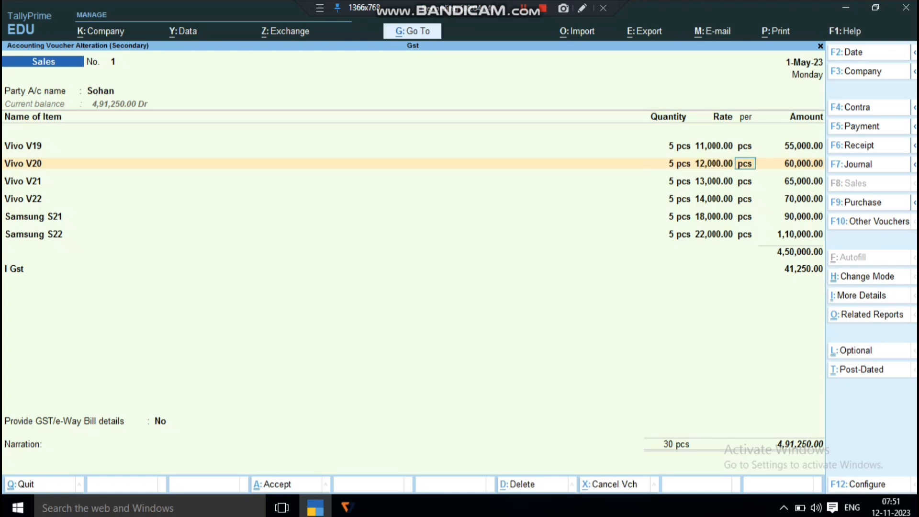
key(Return)
Review the Vivo V21 line with its Sales A/c 18% ledger allocation and tax classification, keeping the existing entries
key(Return)
key(Return)
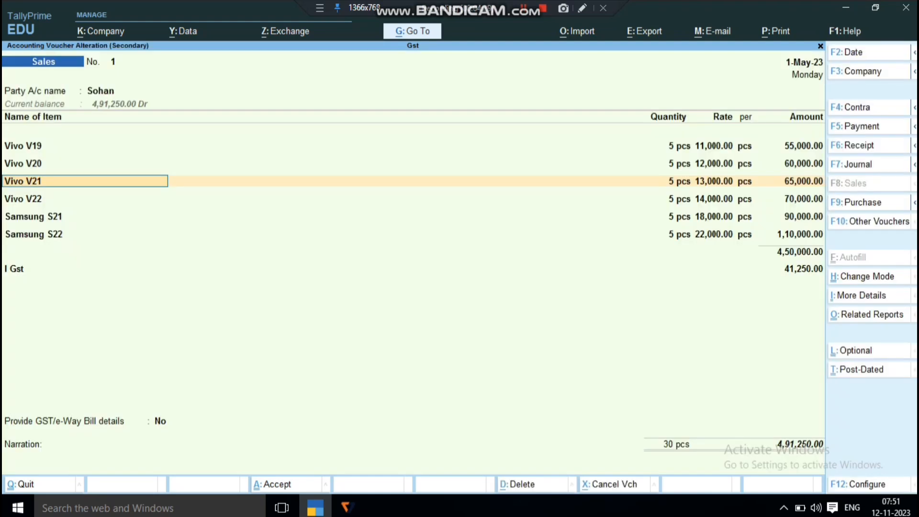
key(Return)
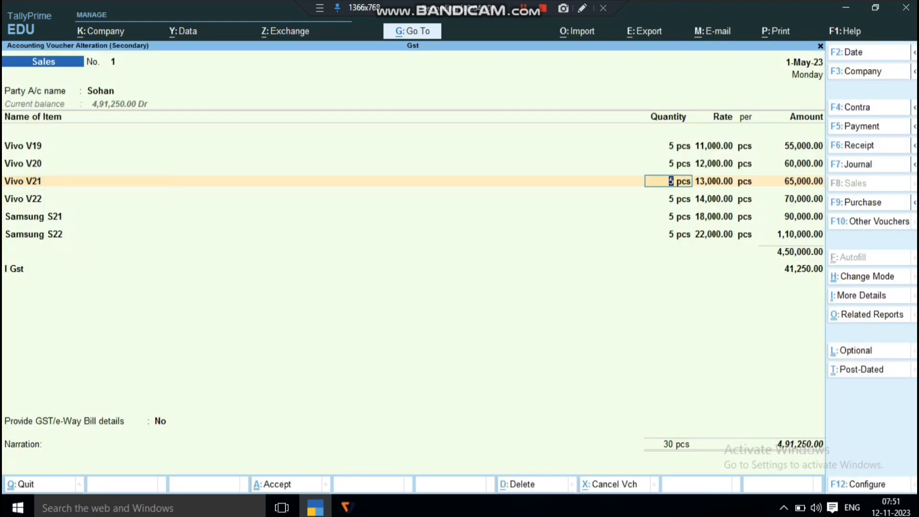
key(Return)
key(Return)
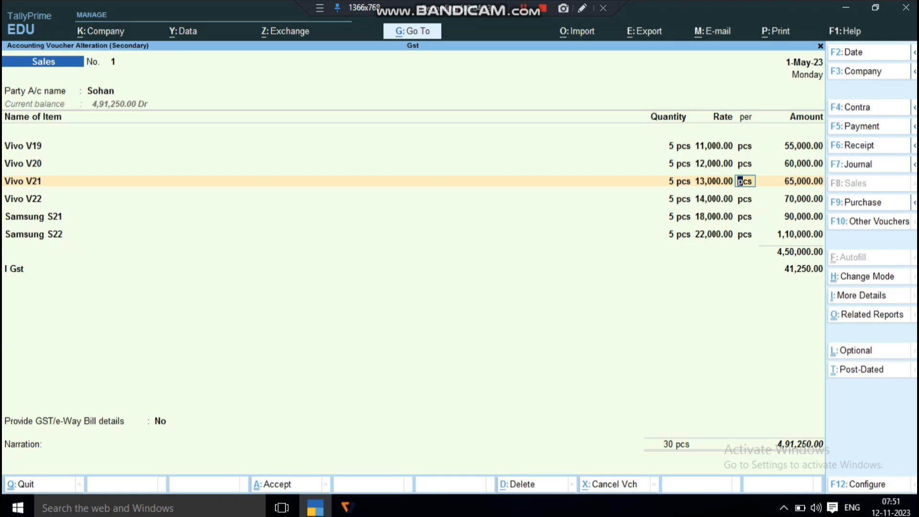
key(Return)
key(Return)
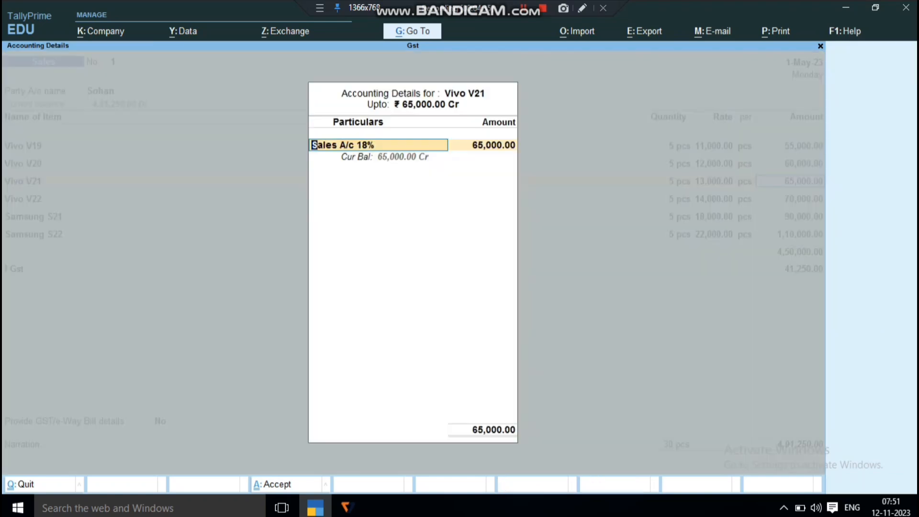
key(Return)
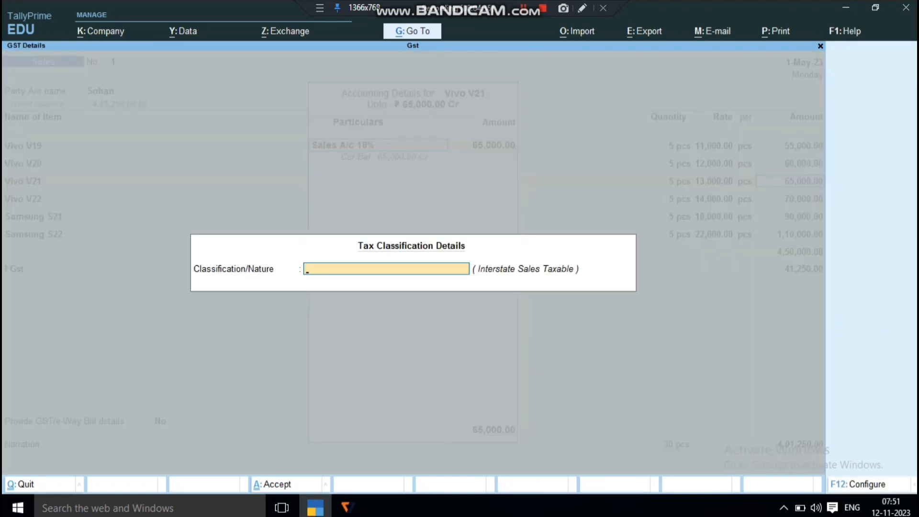
key(Return)
key(Return)
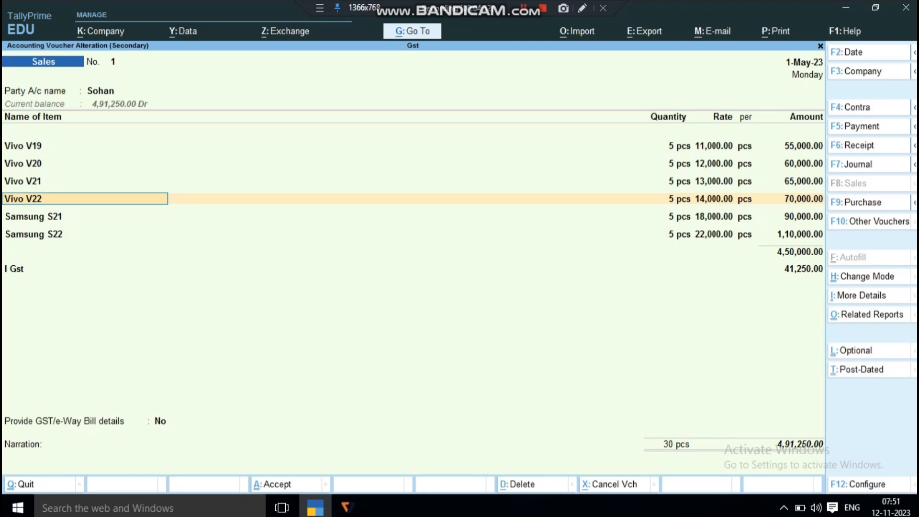
Go through the Vivo V22 line and its accounting details, and continue into the Samsung S21 line
key(Return)
key(Return)
key(Return)
key(Return)
key(Return)
key(Return)
key(Return)
key(Return)
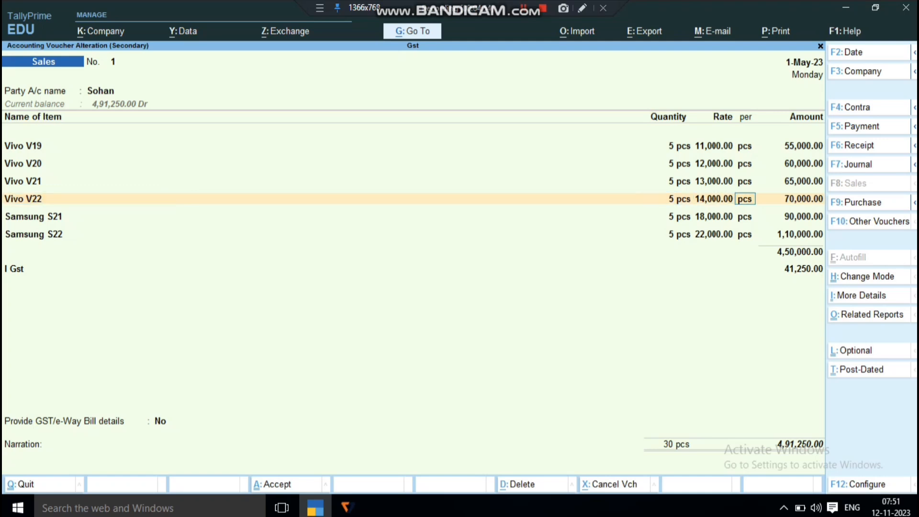
Go through the remaining Samsung S21 and Samsung S22 entries, and keep the I Gst ledger line as entered
key(Return)
key(Return)
key(Return)
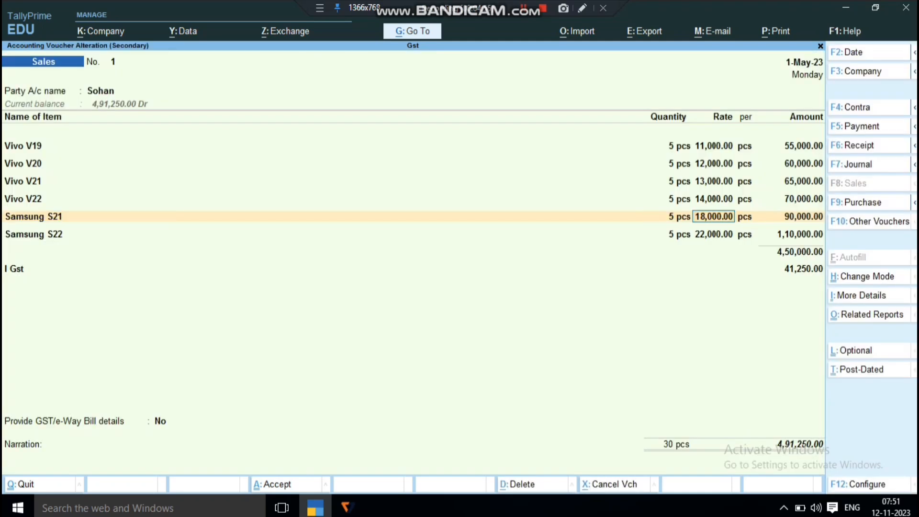
key(Return)
key(Return)
key(Return)
key(Return)
key(Return)
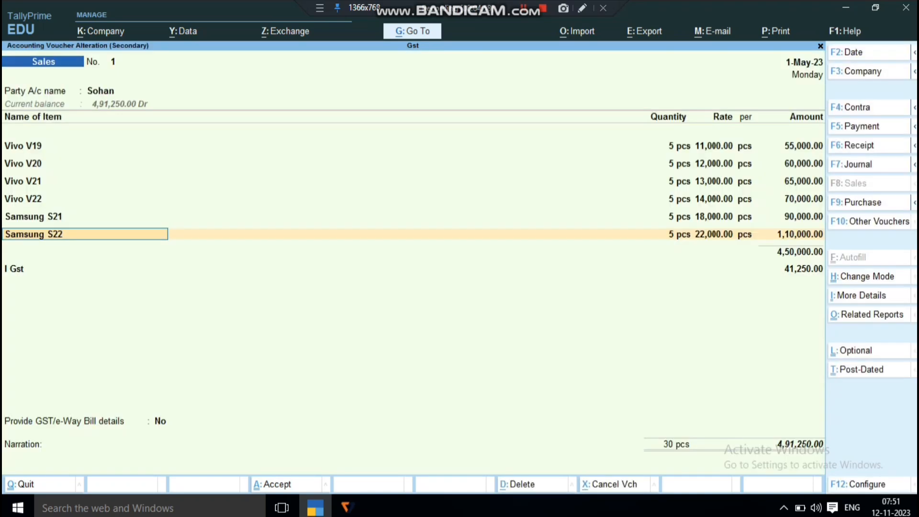
key(Return)
key(Return)
key(Return)
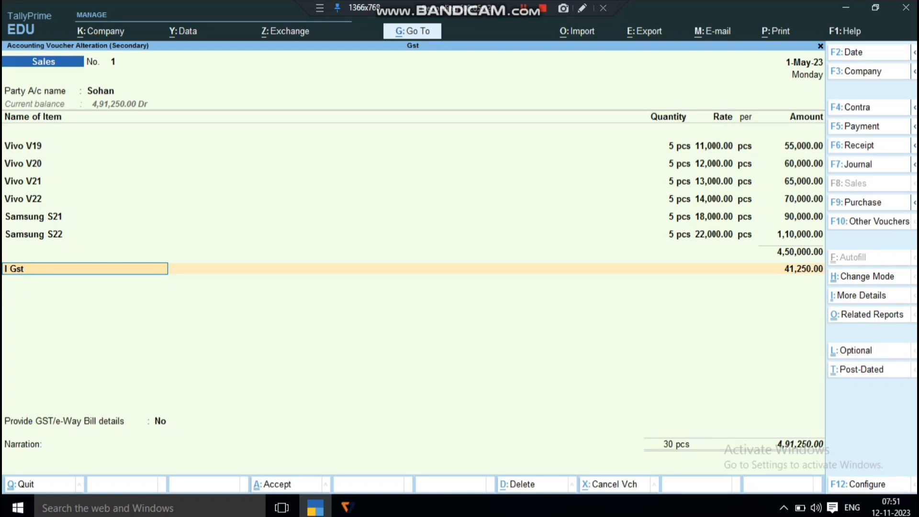
key(Return)
key(Return)
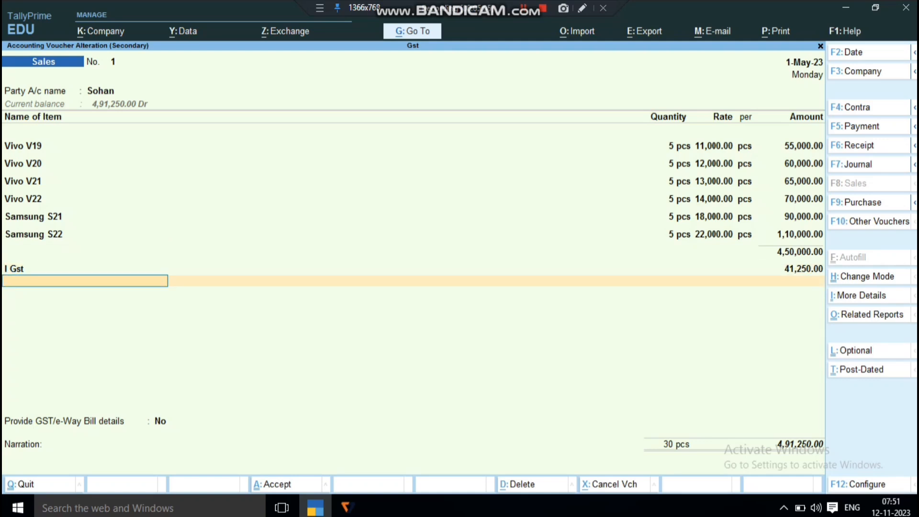
Open the sales voucher's GST tax analysis and examine the exempt, nil rated and taxable items with their integrated tax rates
key(ctrl+o)
key(alt+F5)
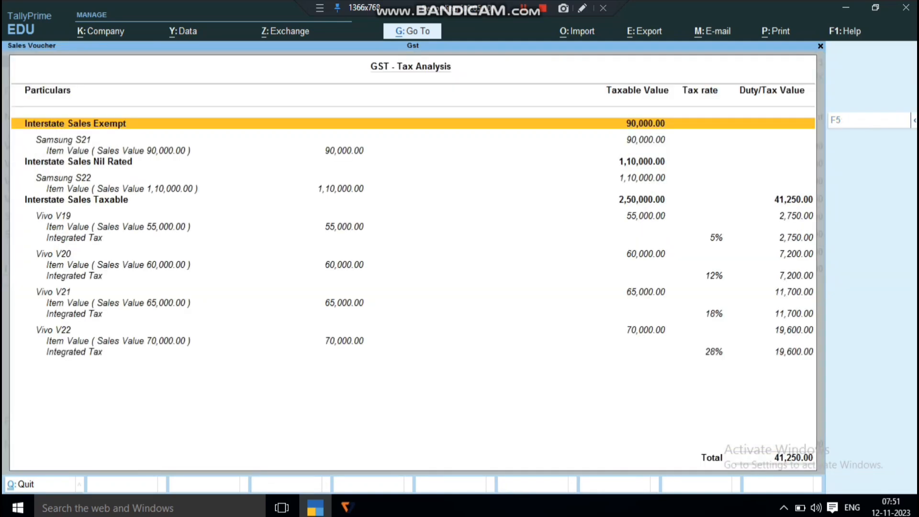
key(Down)
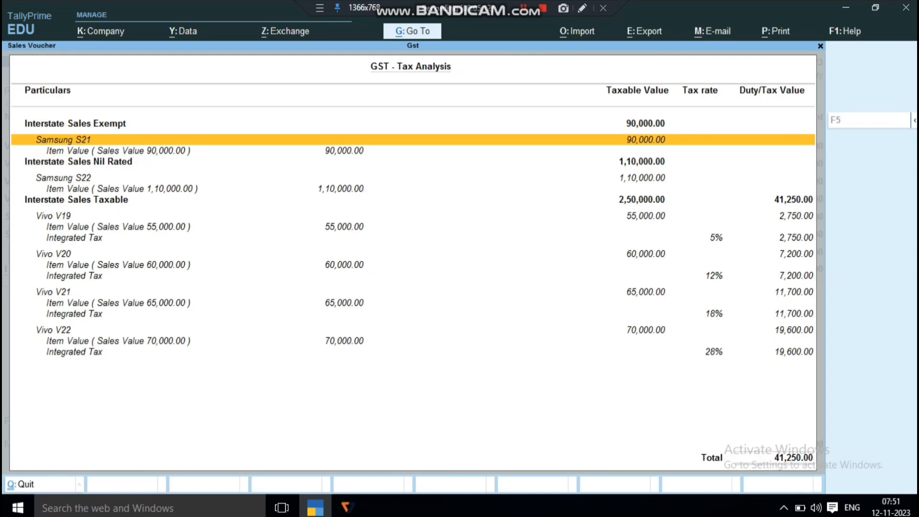
key(Down)
key(Down)
key(Down)
key(Down)
key(Down)
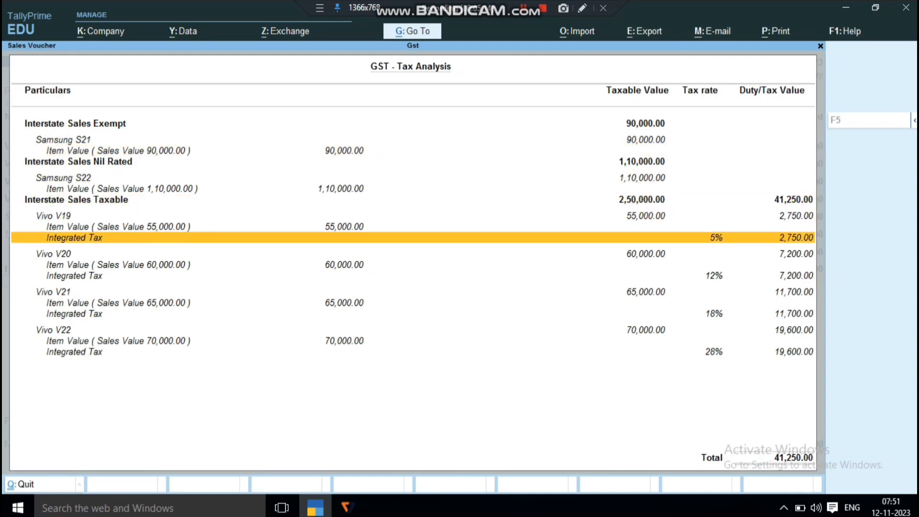
key(Down)
key(Down)
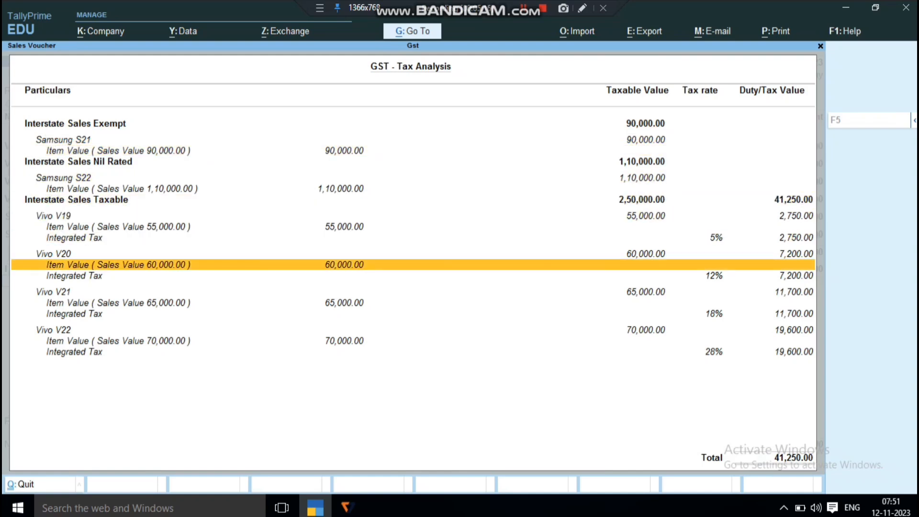
key(Down)
key(Down)
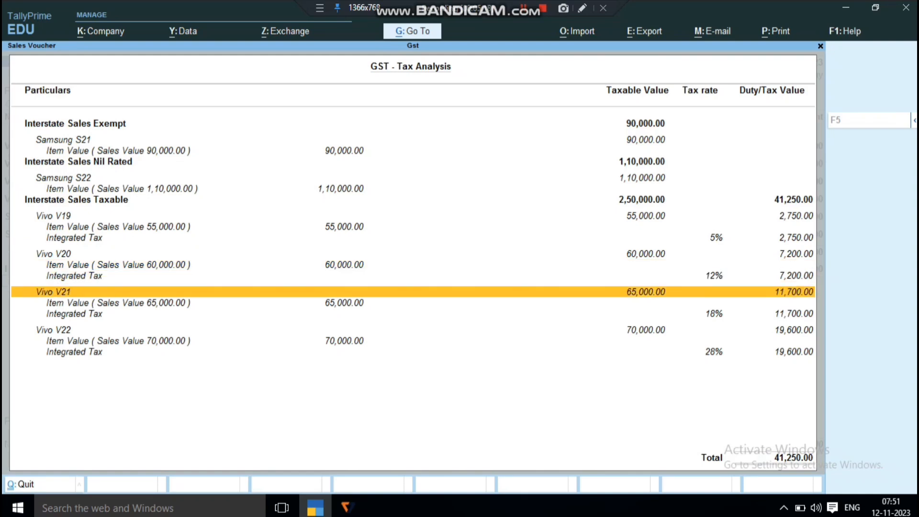
key(Down)
key(Down)
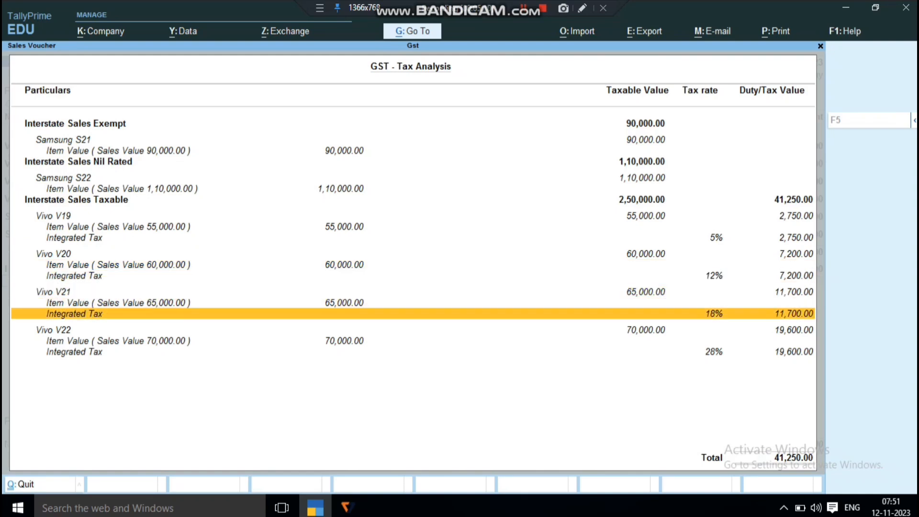
key(Down)
key(Down)
key(Down)
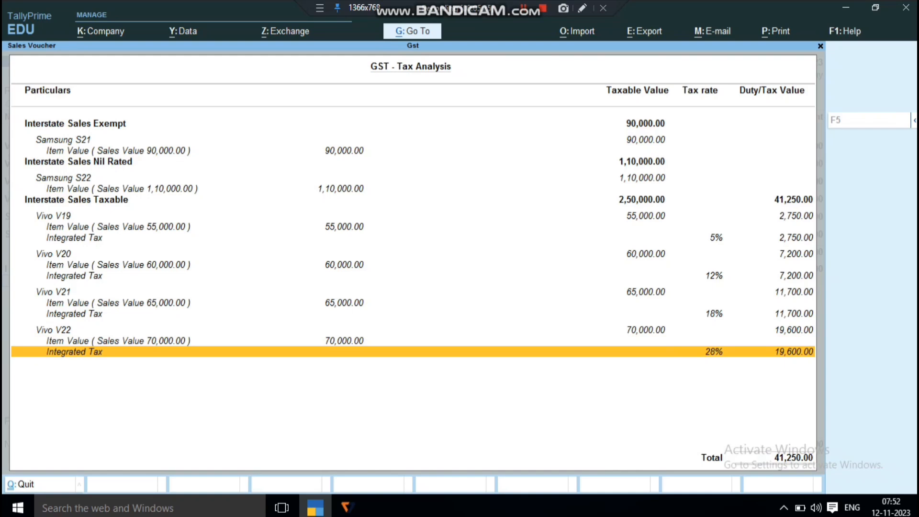
Close the tax analysis and accept the sales voucher, leaving Provide GST/e-Way Bill details at No
key(Escape)
key(Return)
key(Return)
key(Return)
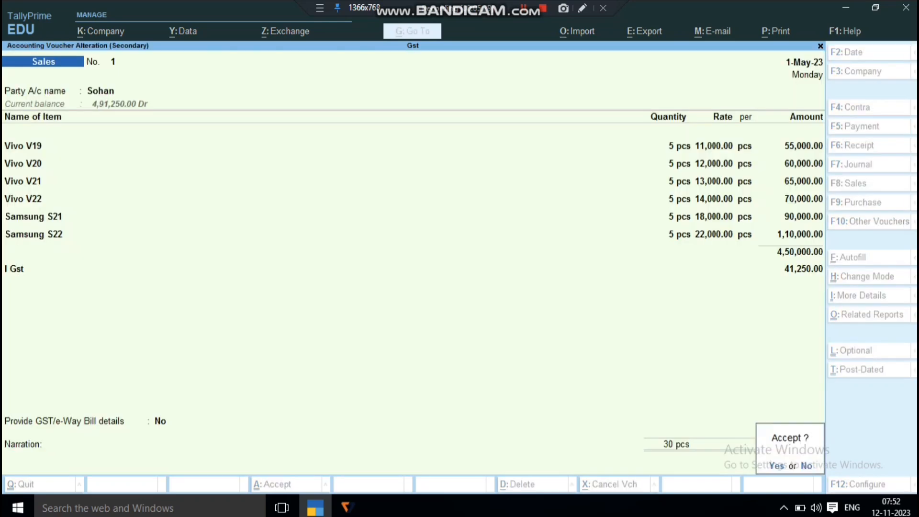
Dismiss the e-Way Bill information warning and return to the Gateway of Tally
key(Return)
key(Return)
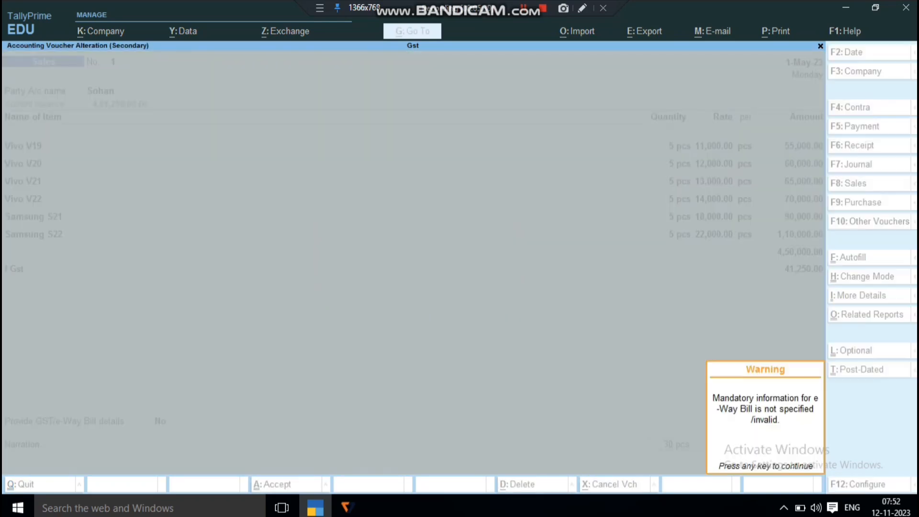
key(Return)
key(Escape)
key(Escape)
key(Escape)
key(Escape)
Open the Profit & Loss A/c and go through the Sales Accounts ledgers by GST rate, including the exempted sales
key(Down)
key(Down)
key(Down)
key(Down)
key(Down)
key(Down)
key(Down)
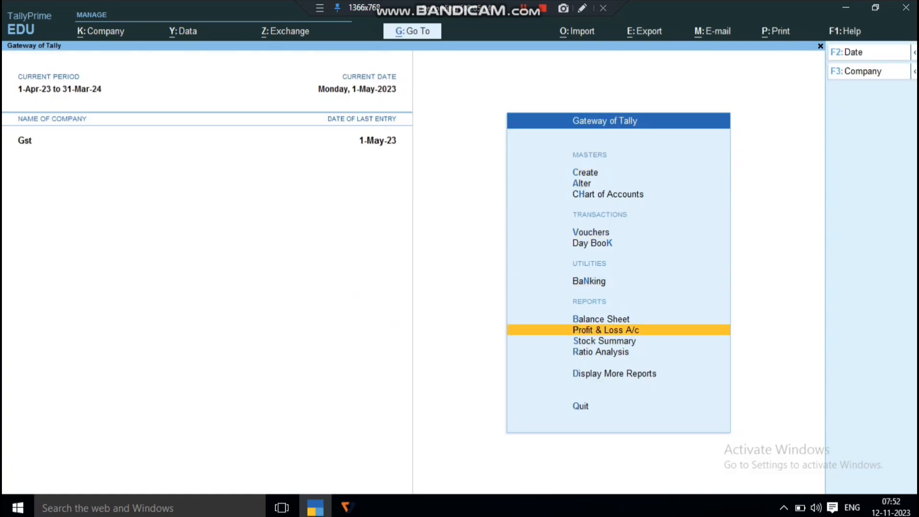
key(Return)
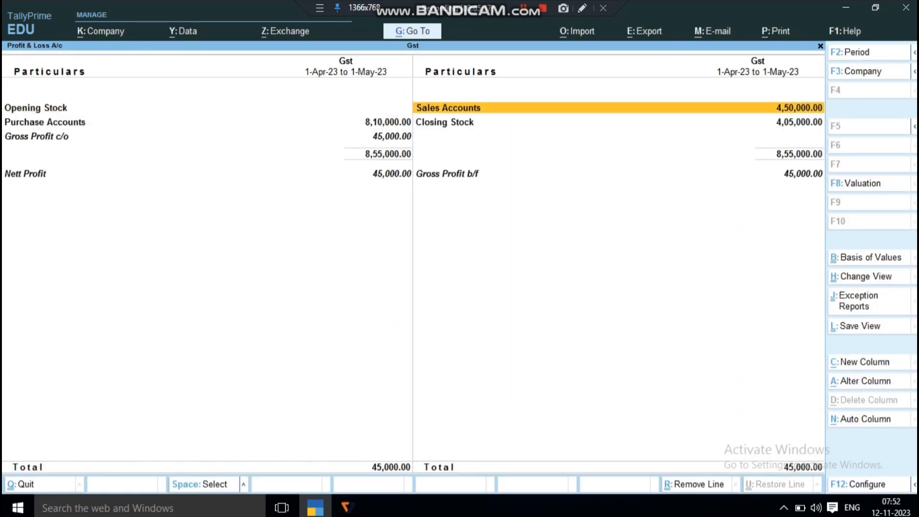
key(Return)
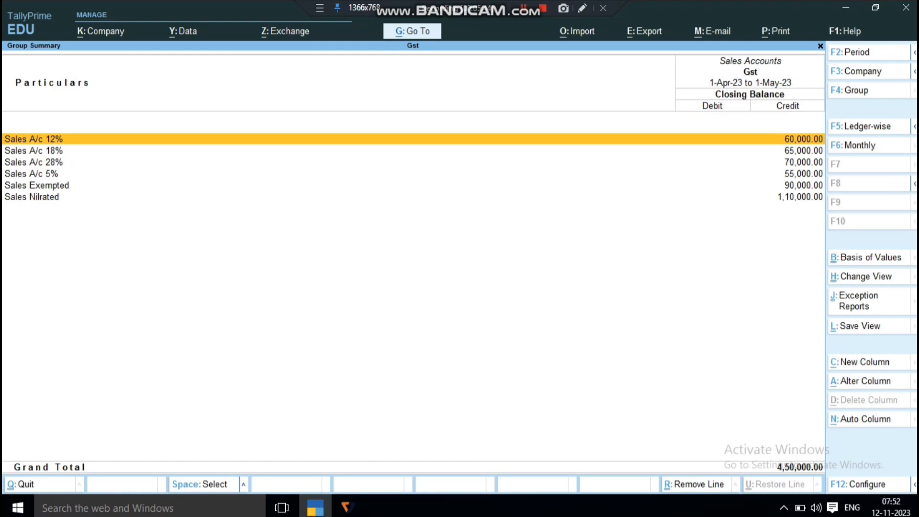
key(Down)
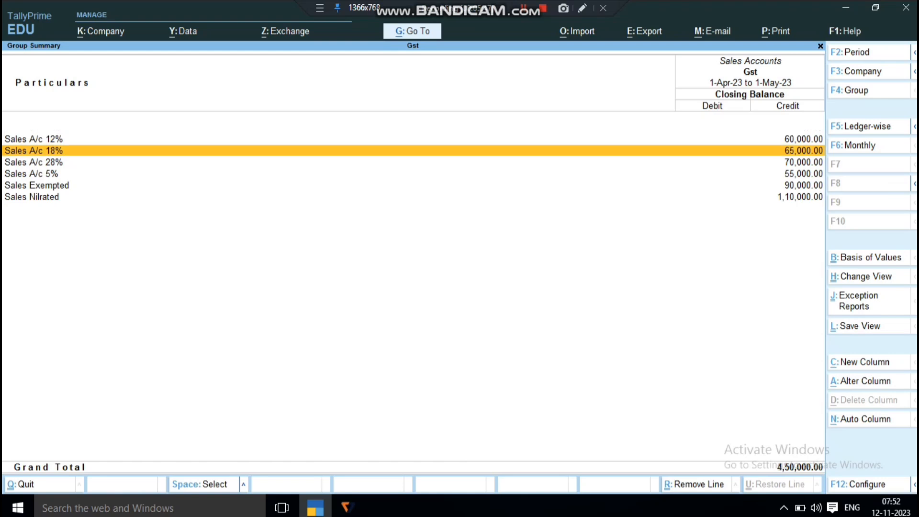
key(Down)
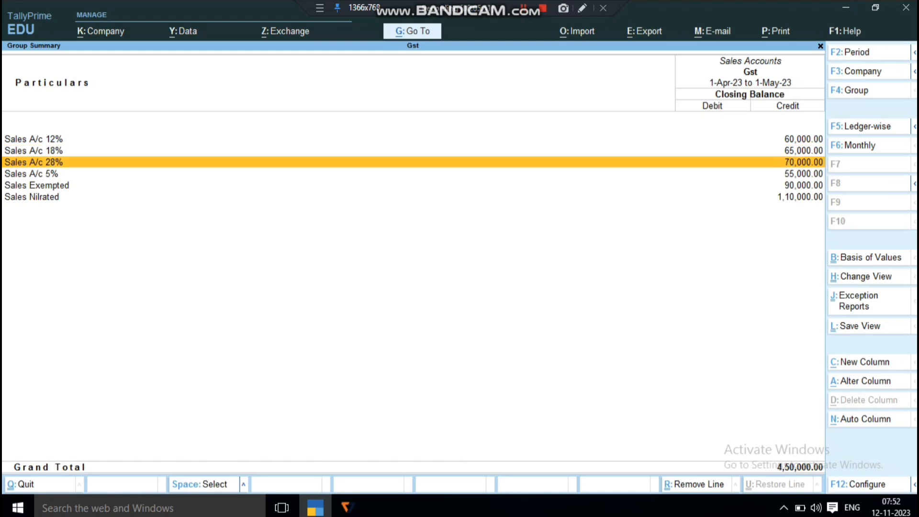
key(Down)
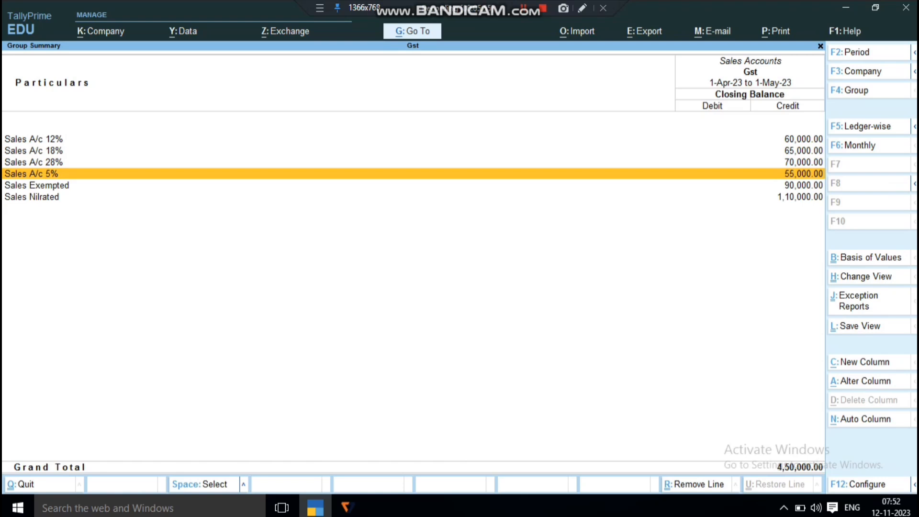
key(Down)
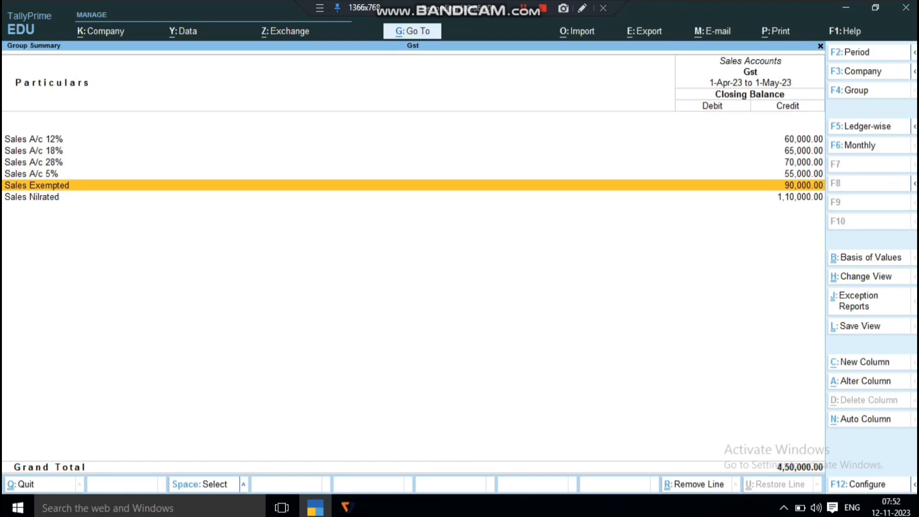
Return to the Profit & Loss A/c and examine the Purchase Accounts breakdown by GST-rate ledger
key(Escape)
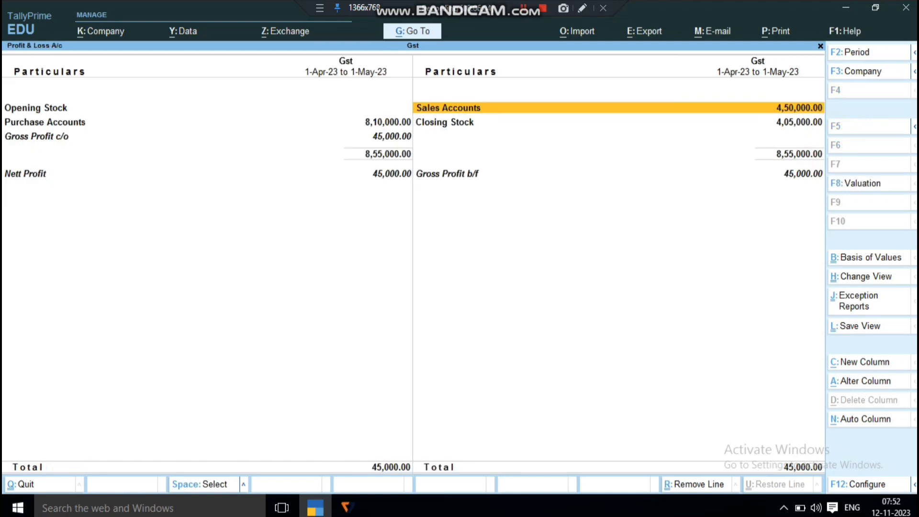
key(Up)
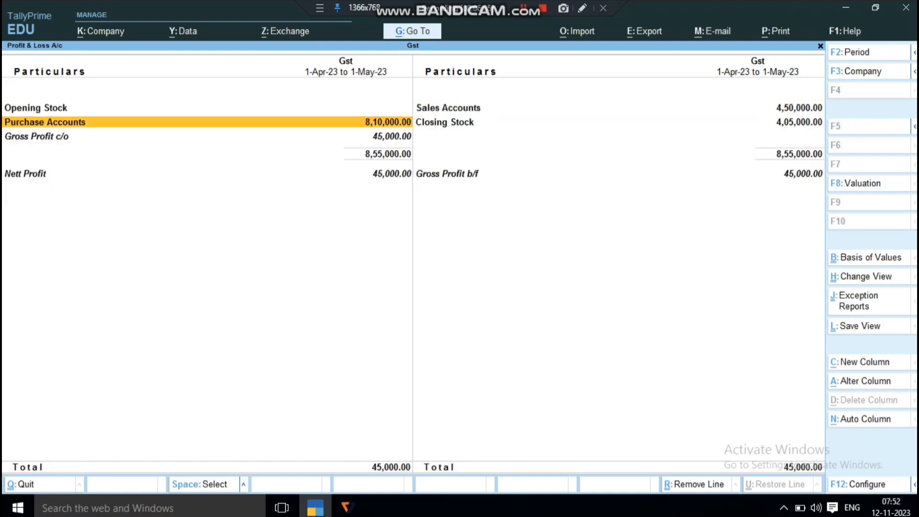
key(Return)
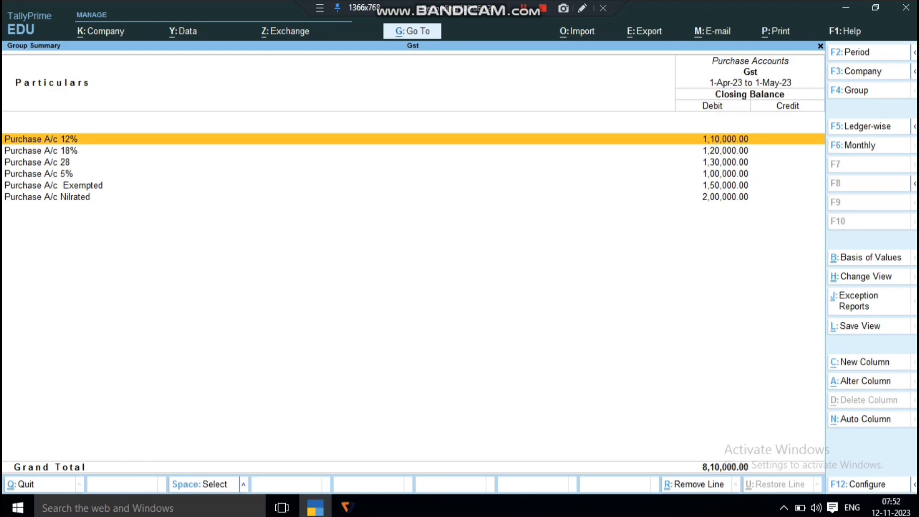
View the Sales Accounts group summary once more, and return to the Gateway of Tally
key(Escape)
key(Right)
key(Up)
key(Return)
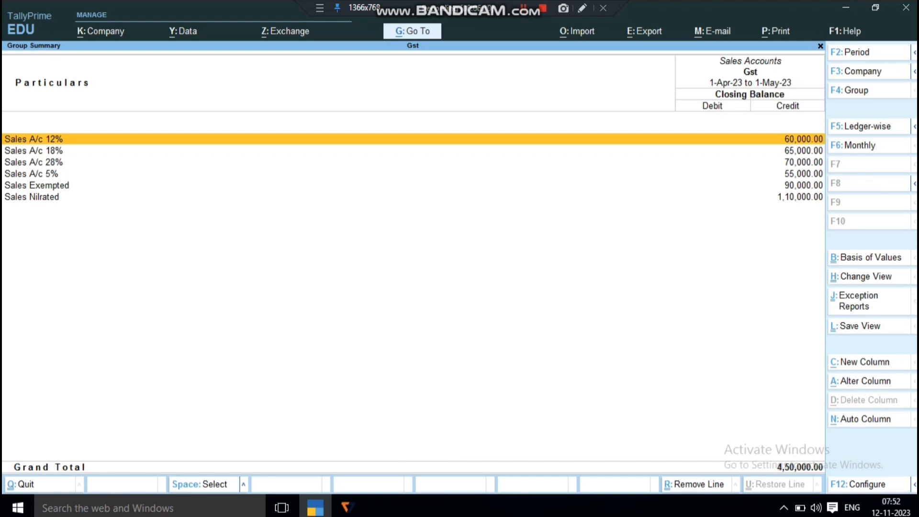
key(Escape)
key(Escape)
key(Escape)
key(Escape)
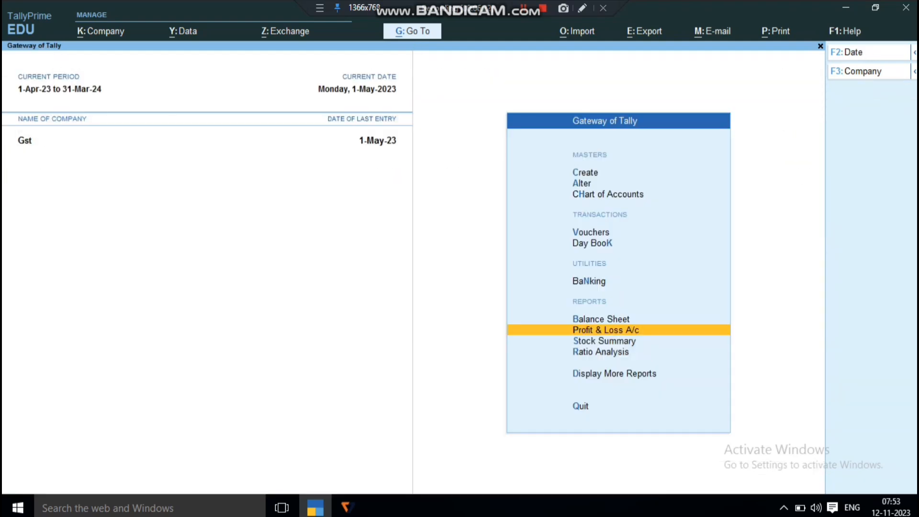
key(d)
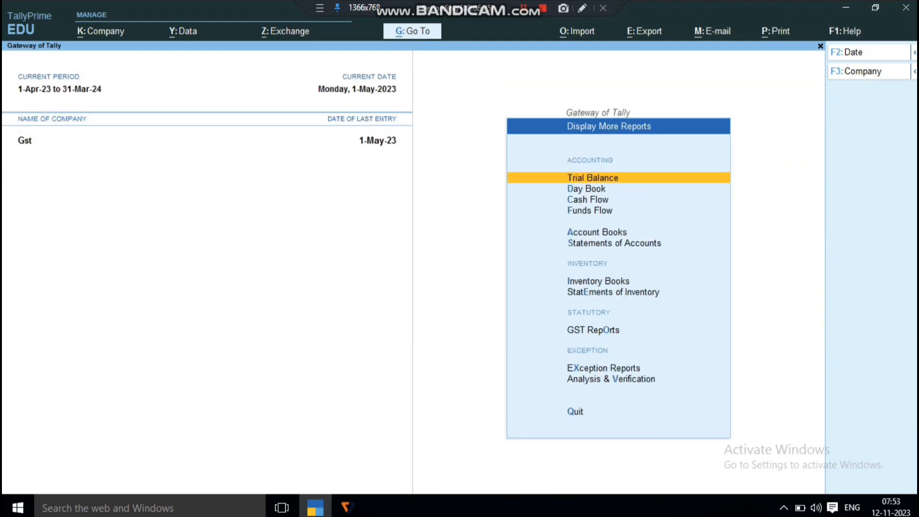
key(d)
key(Escape)
key(Escape)
key(Escape)
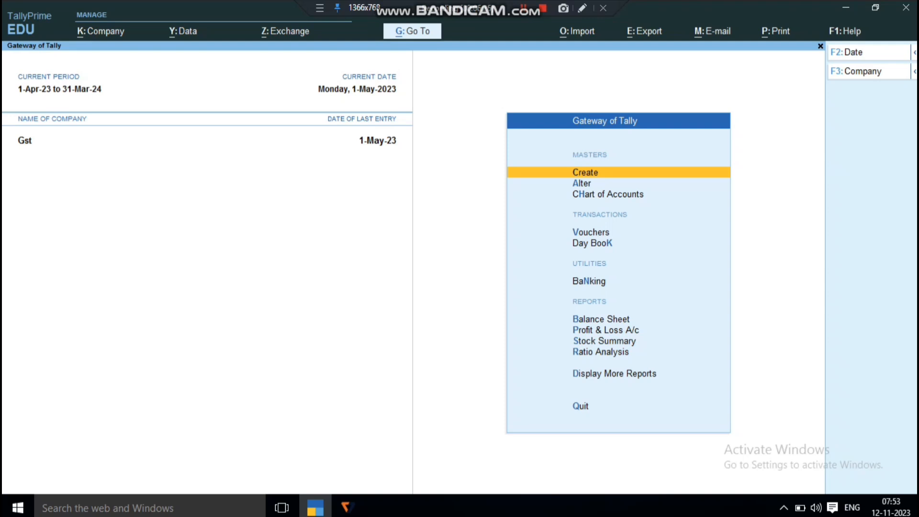
Open the 1-May-23 sales voucher from the Day Book and preview its Tax Invoice printout
key(d)
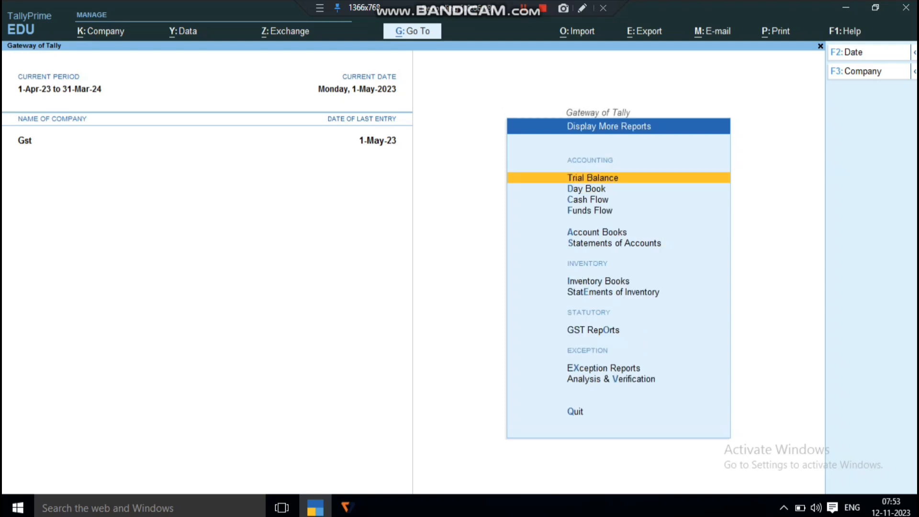
key(d)
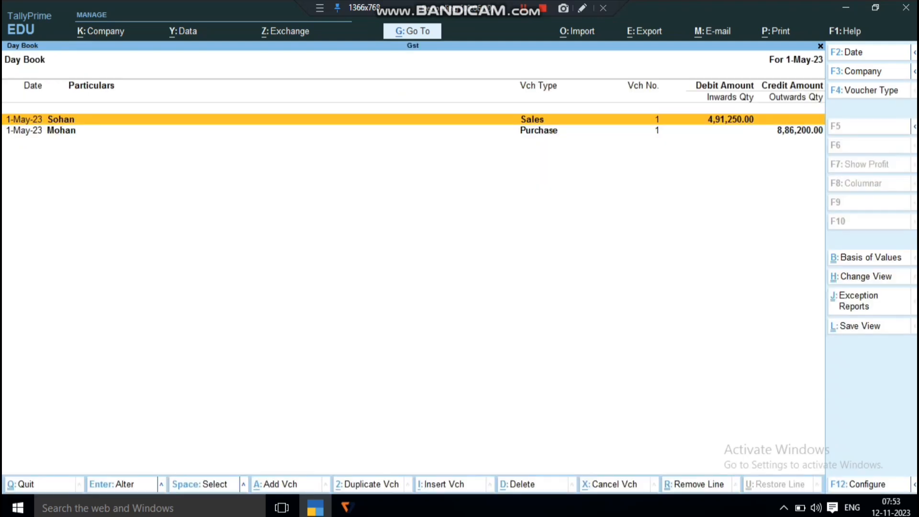
key(Return)
key(alt+p)
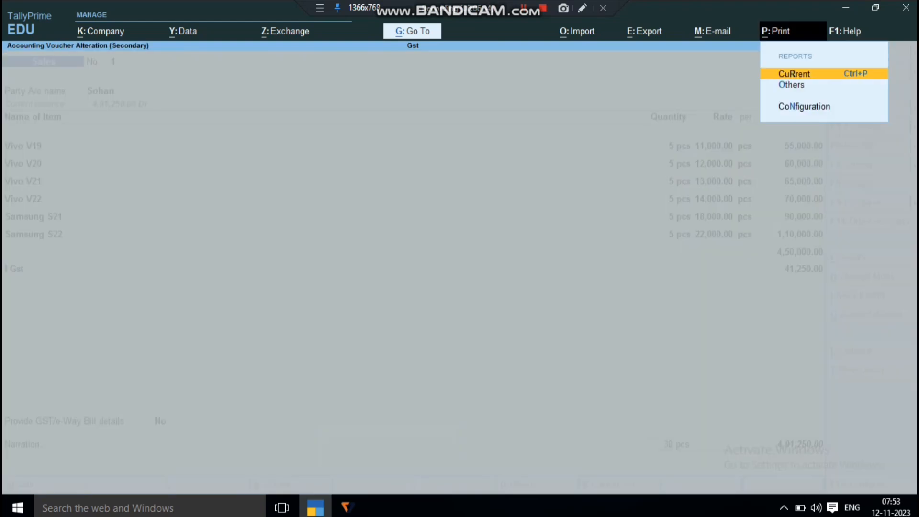
key(Return)
key(Left)
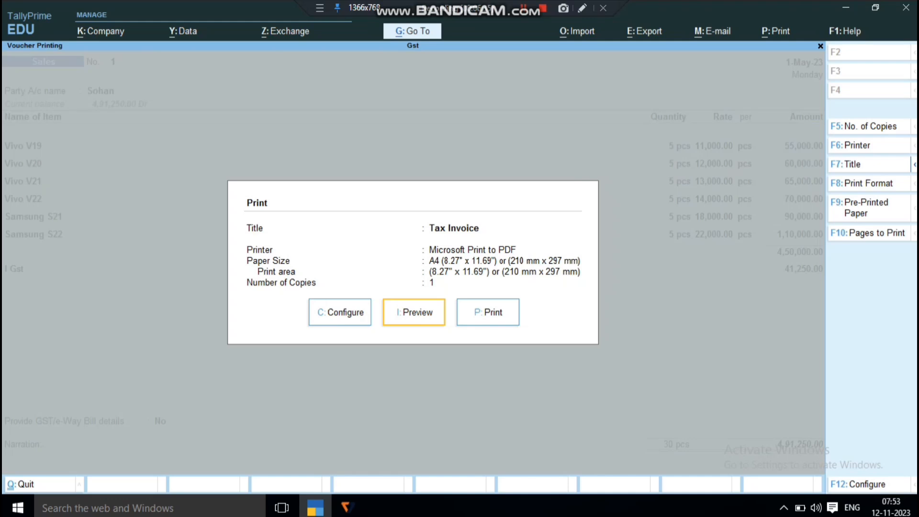
key(Return)
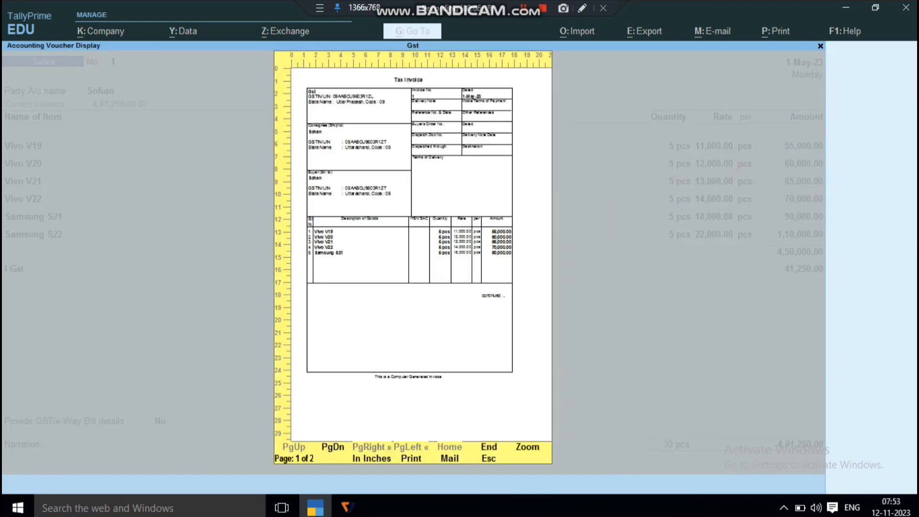
key(Escape)
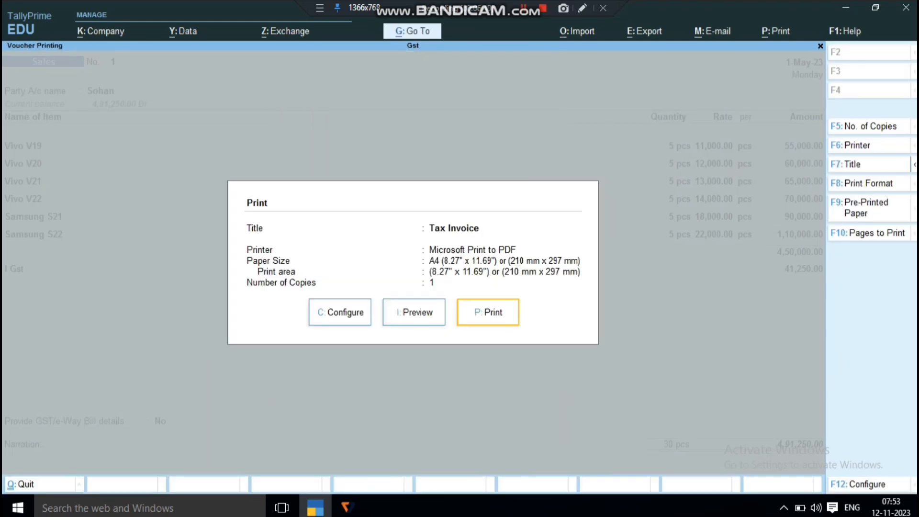
Preview the Tax Invoice again, zoom in to examine its party and item details, and return to the Gateway of Tally
key(Left)
key(Return)
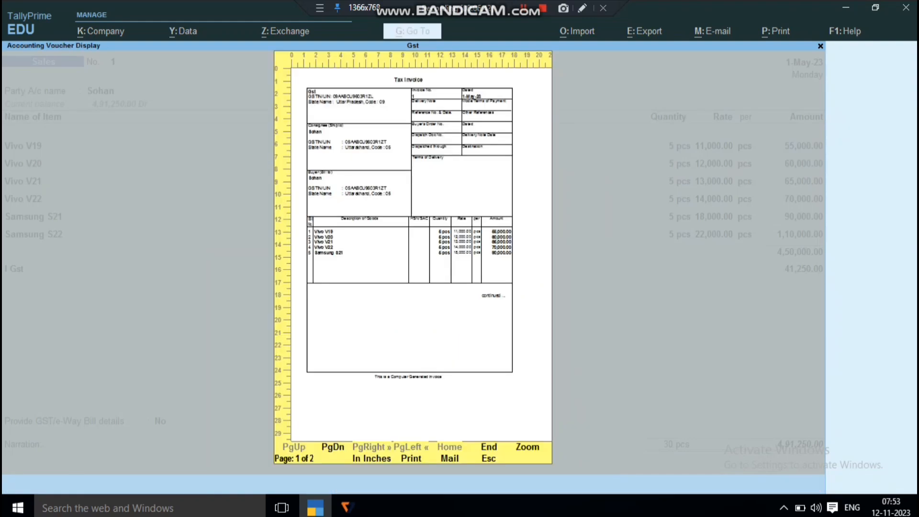
key(Return)
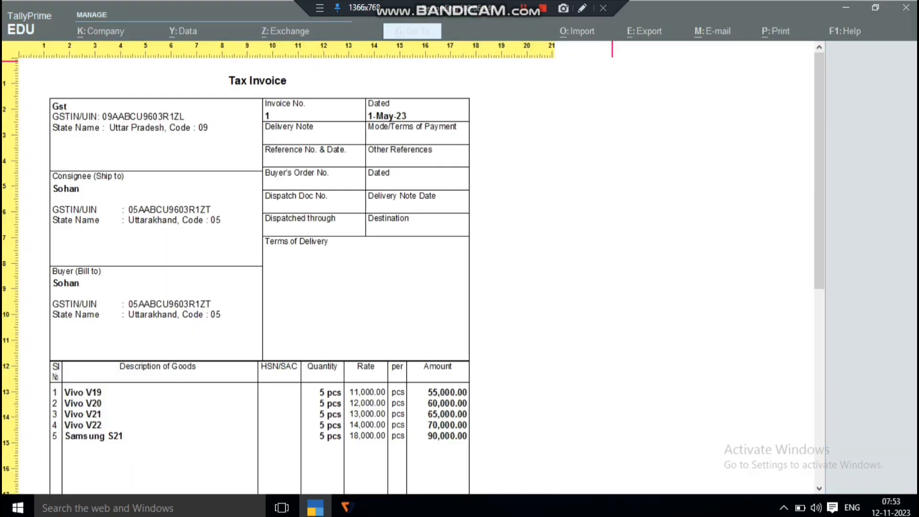
key(Down)
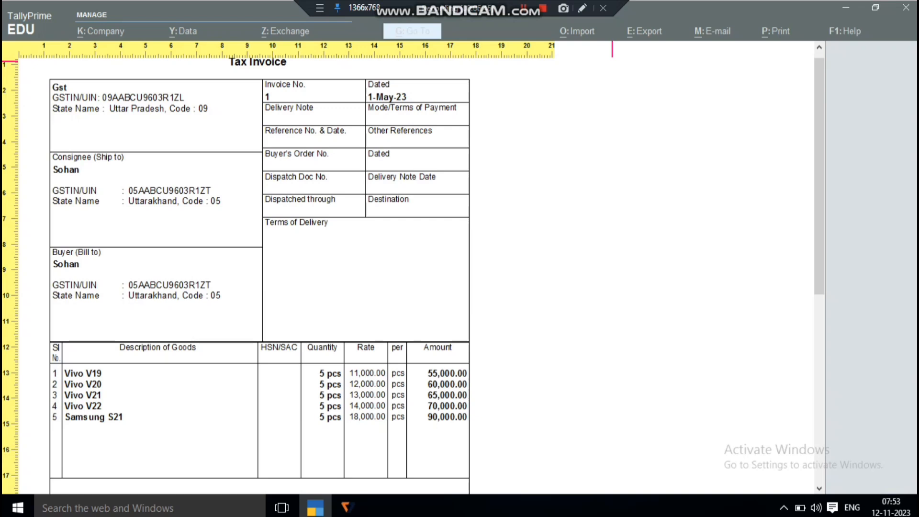
key(Escape)
key(Escape)
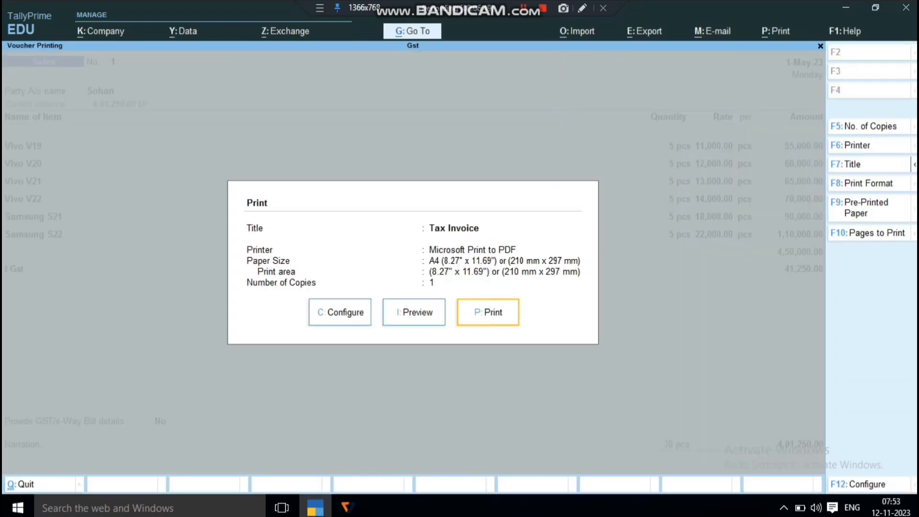
key(Escape)
key(Escape)
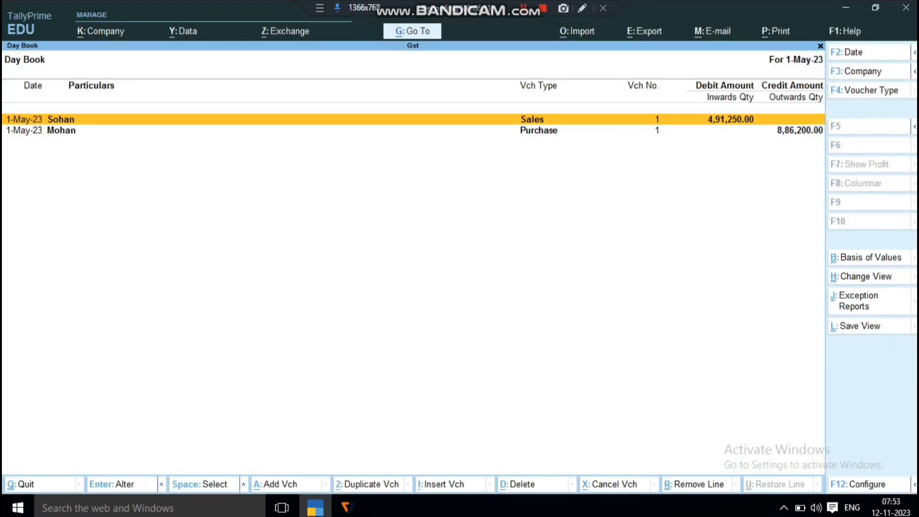
key(Escape)
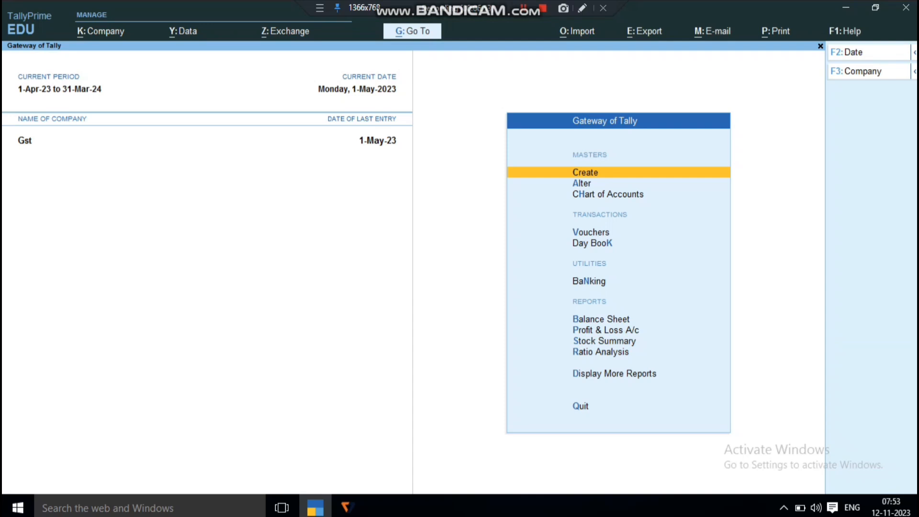
Open the GSTR-1 report from the GST Reports under Display More Reports
key(d)
key(Down)
key(Down)
key(Down)
key(Down)
key(Down)
key(Down)
key(Down)
key(Down)
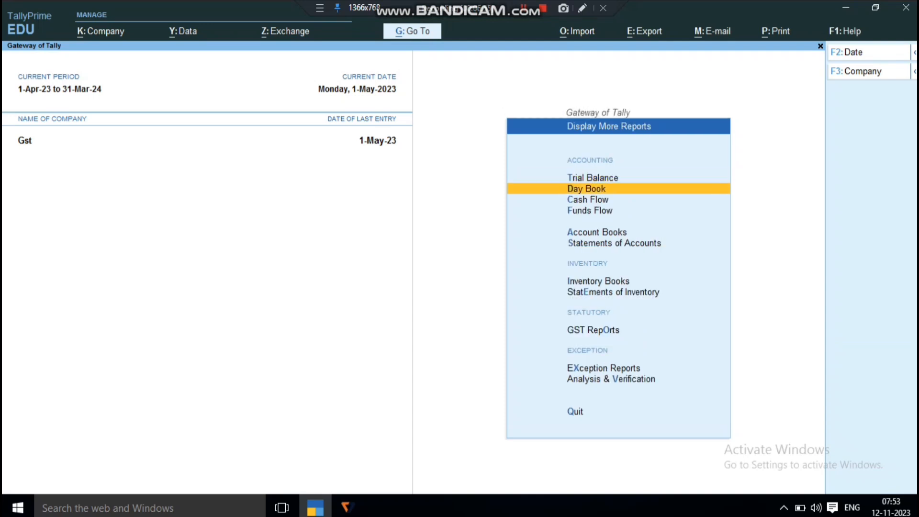
key(Return)
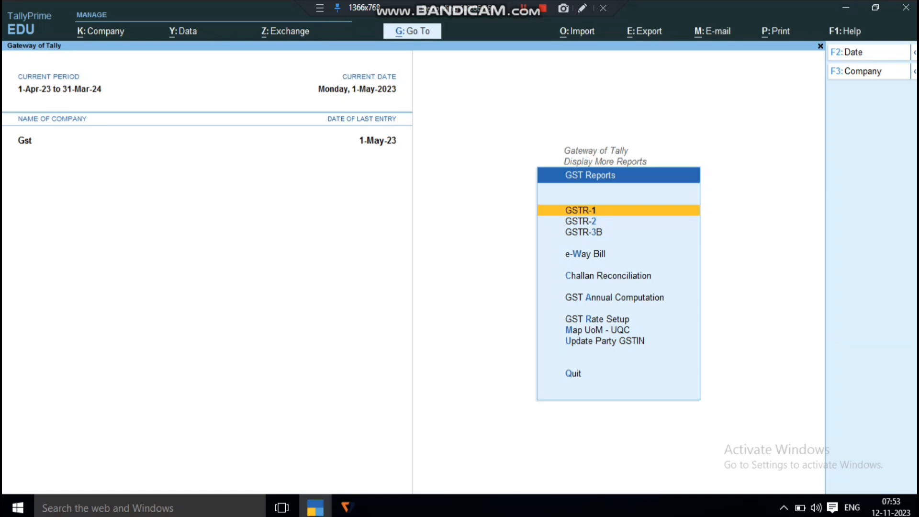
key(Down)
key(Up)
key(Return)
Set the GSTR-1 report period to run from 1 May to 1 May 2023
key(F2)
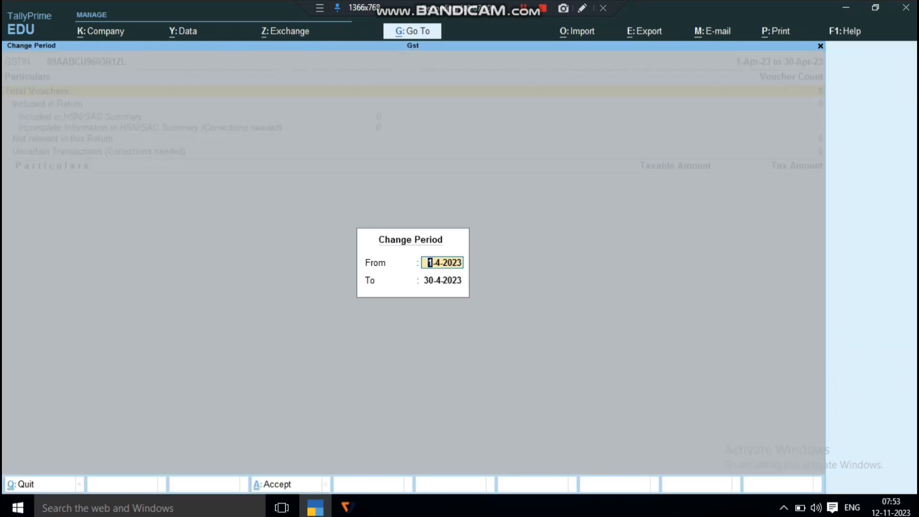
text(1may)
key(Return)
text(1may)
key(Return)
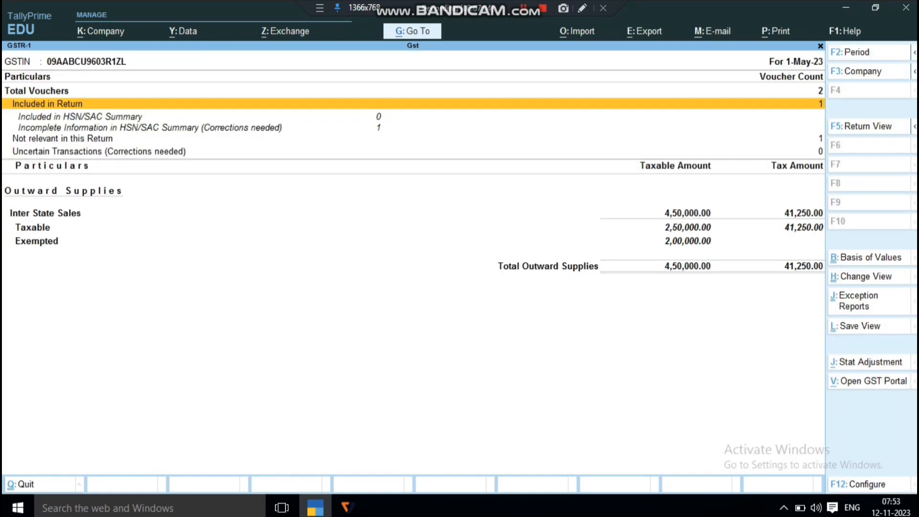
Examine the Inter State Sales figures under Outward Supplies, comparing the Taxable and Exempted amounts
key(Down)
key(Down)
key(Down)
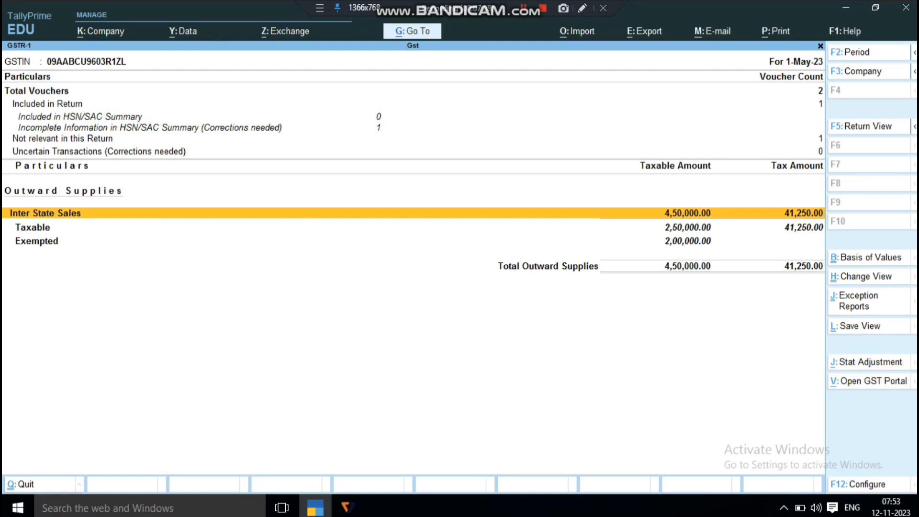
key(Down)
key(Down)
key(Up)
key(Up)
key(Down)
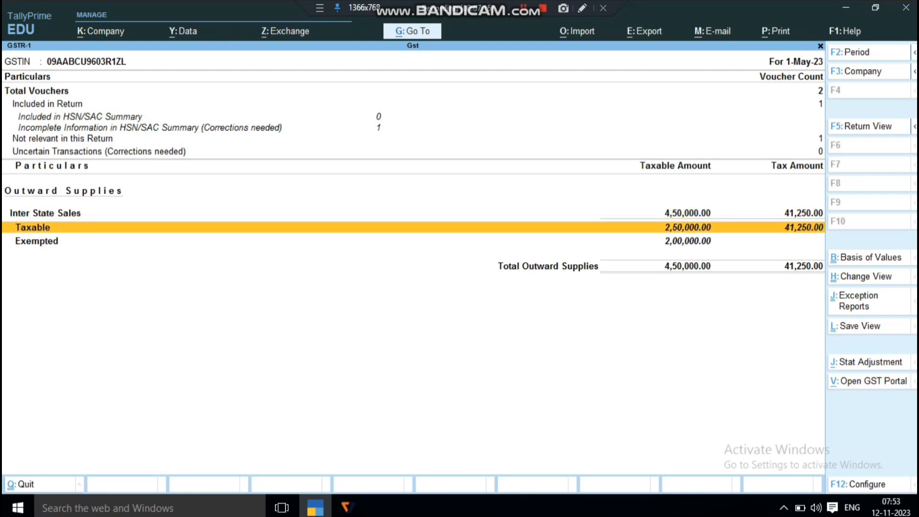
key(Down)
key(Up)
Switch GSTR-1 to the Return View and go to the B2B Invoices - 4A, 4B, 4C, 6B, 6C line
key(F5)
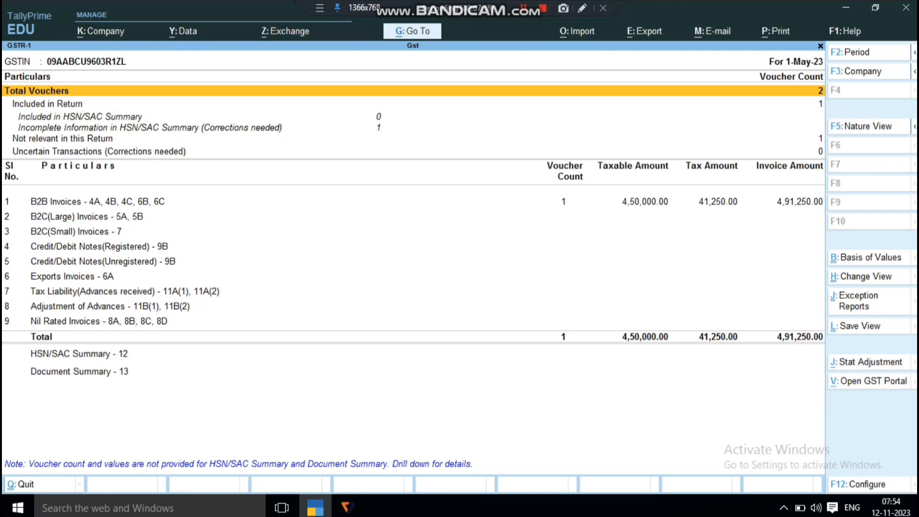
key(Down)
key(Down)
key(Down)
key(Down)
key(Down)
key(Down)
key(Down)
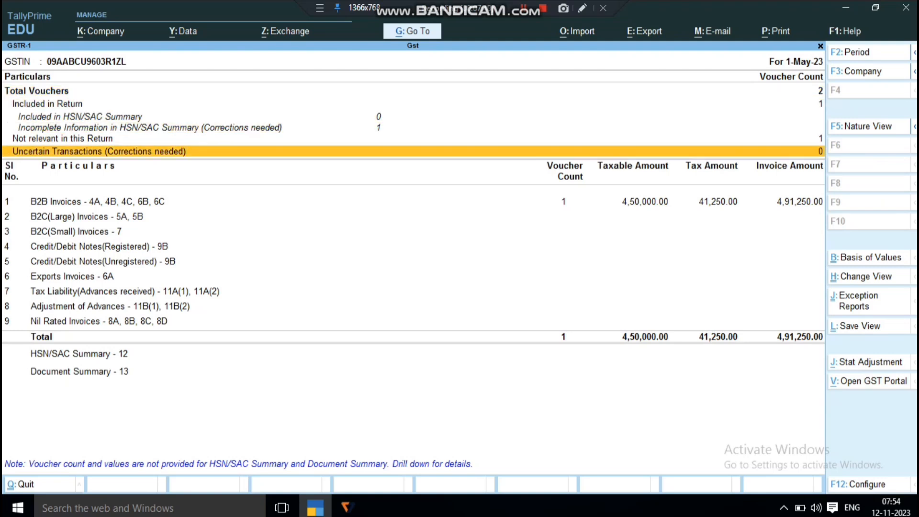
key(Up)
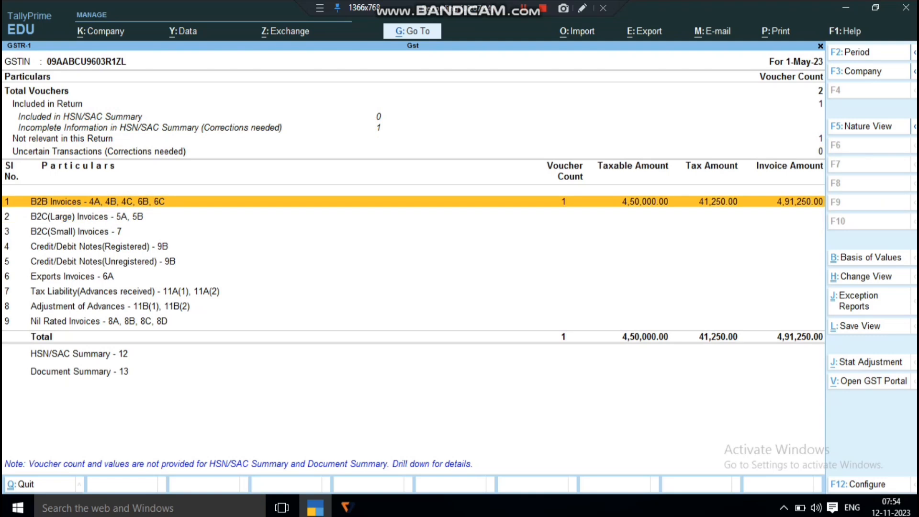
Switch GSTR-1 to the detailed Nature View and examine the Inter State Sales lines by tax rate, down to Interstate Sales Nil Rated
key(F5)
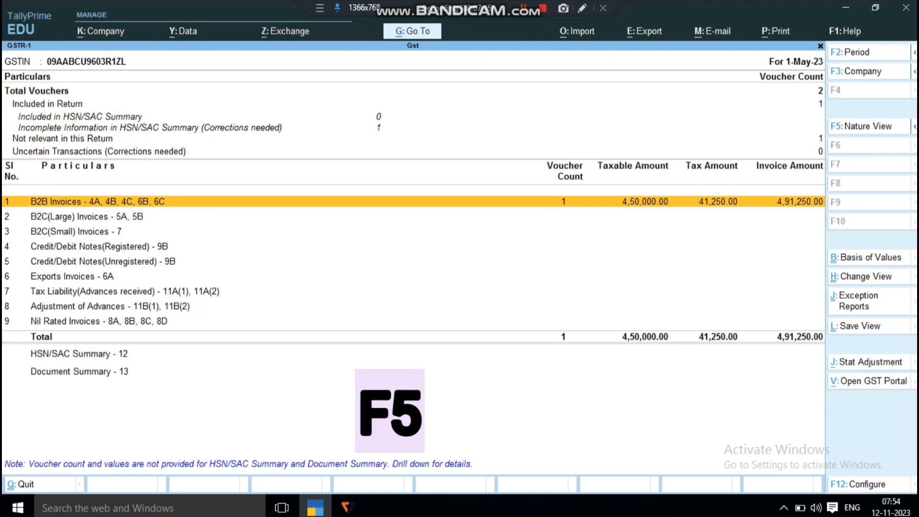
key(alt+F1)
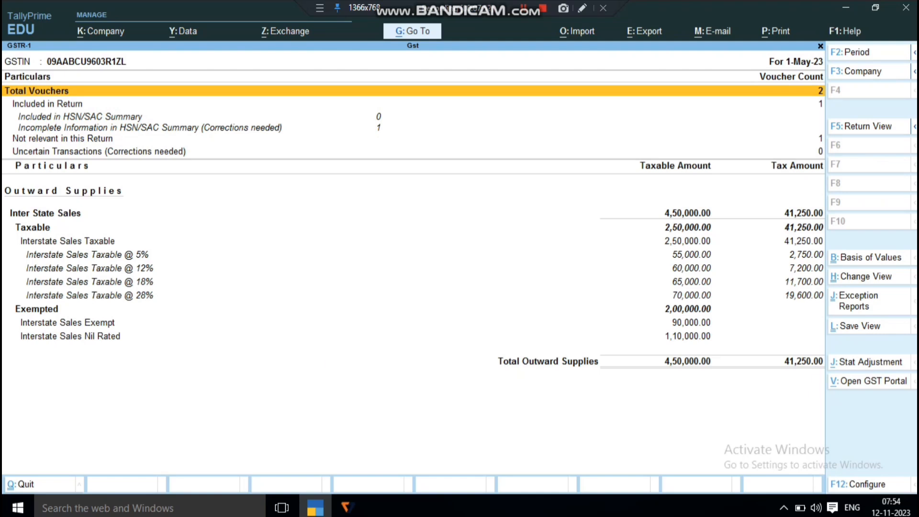
key(Down)
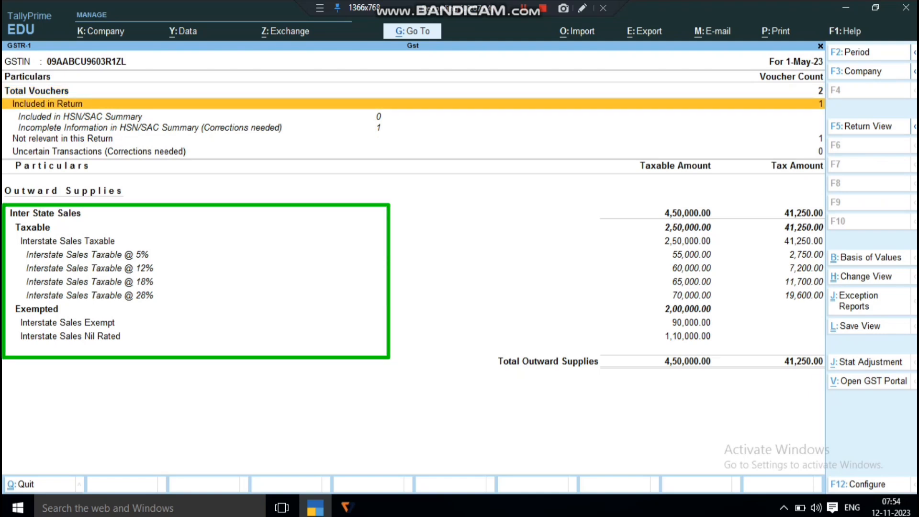
key(Down)
key(Down)
key(Down)
key(Down)
key(Down)
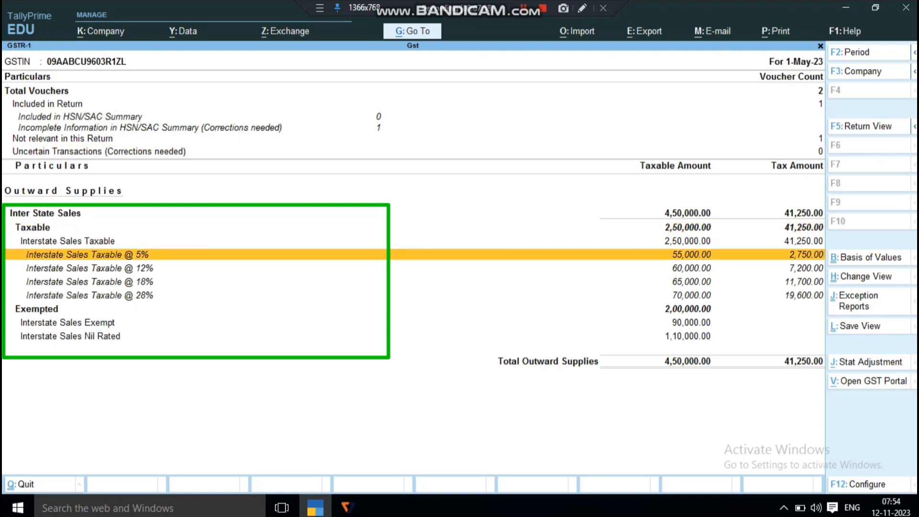
key(Down)
key(Down)
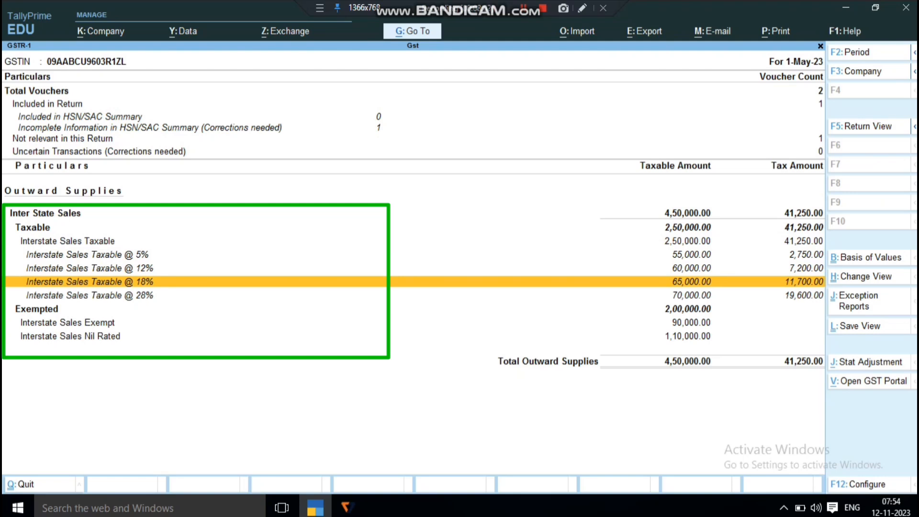
key(Down)
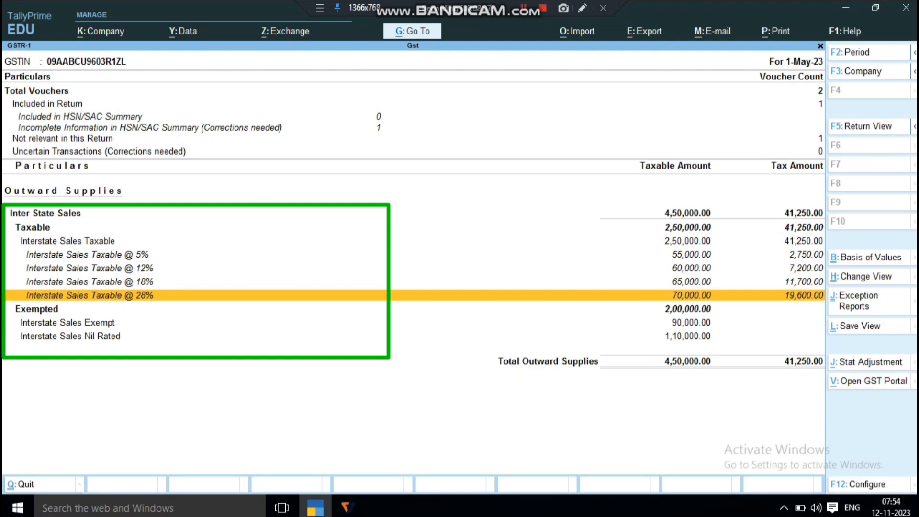
key(Down)
key(Down)
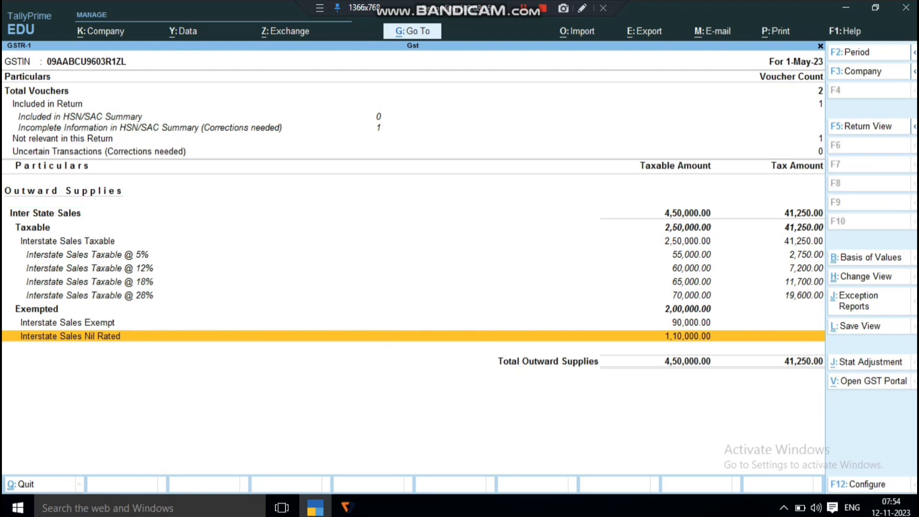
Close and reopen the GSTR-1 report, switching it to the Return View and back to the Nature View
key(Escape)
key(Return)
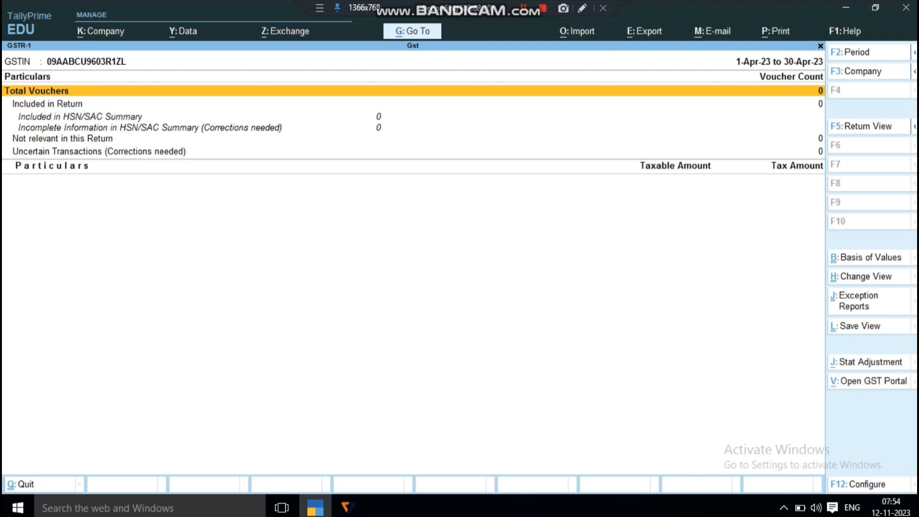
key(F5)
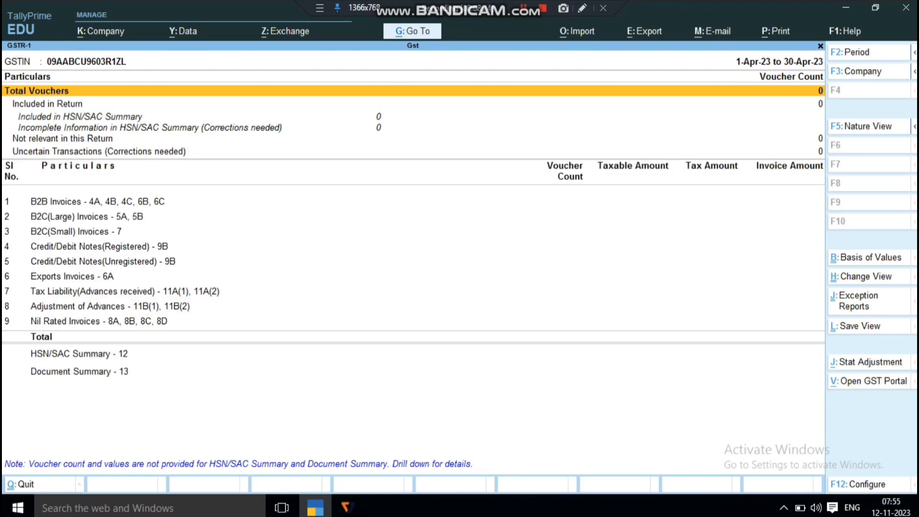
key(F5)
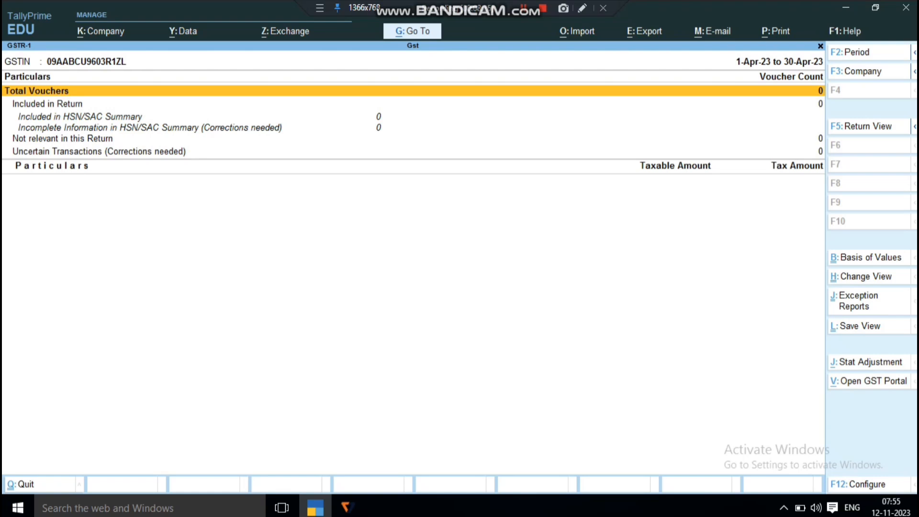
Show the reopened GSTR-1 report in detailed format for the period from 1 May to 1 May 2023
key(alt+F5)
key(F2)
key(BackSpace)
text(1 may)
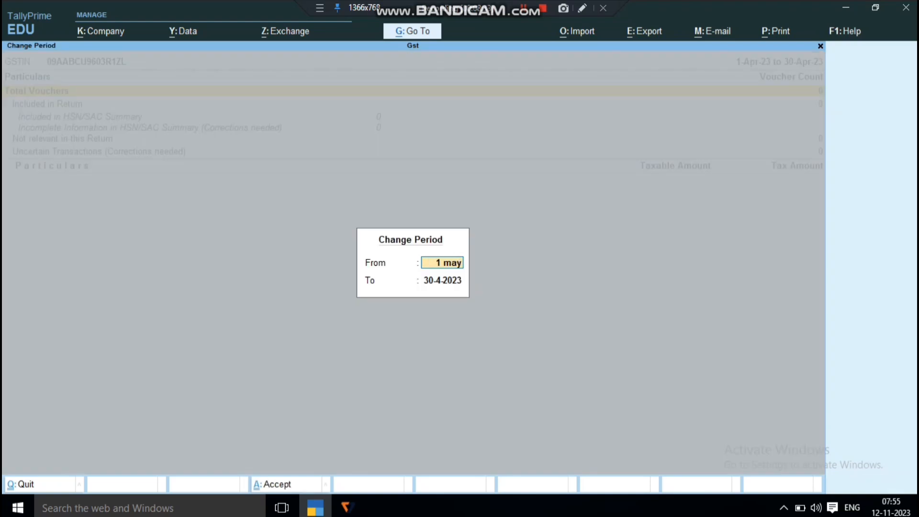
key(Return)
text(1 may)
key(Return)
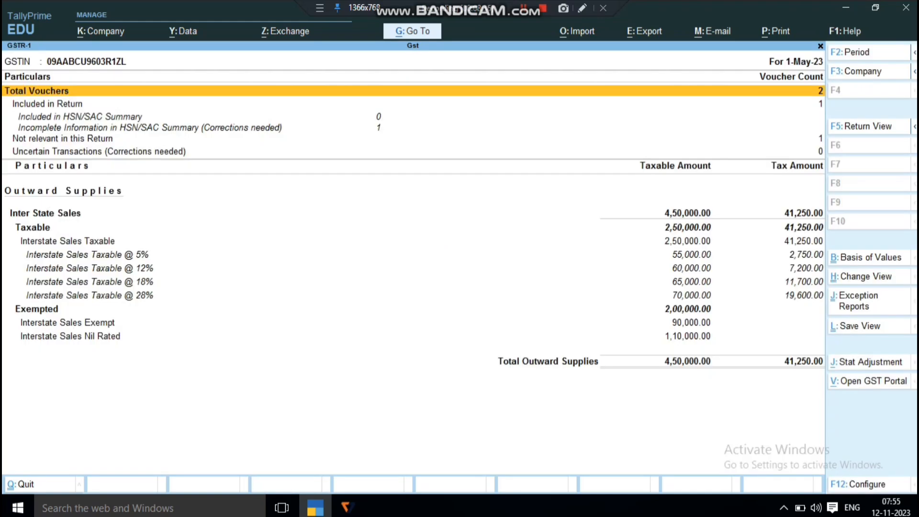
Close the GSTR-1 report and the report menus to return to the Gateway of Tally
key(Escape)
key(Escape)
key(Escape)
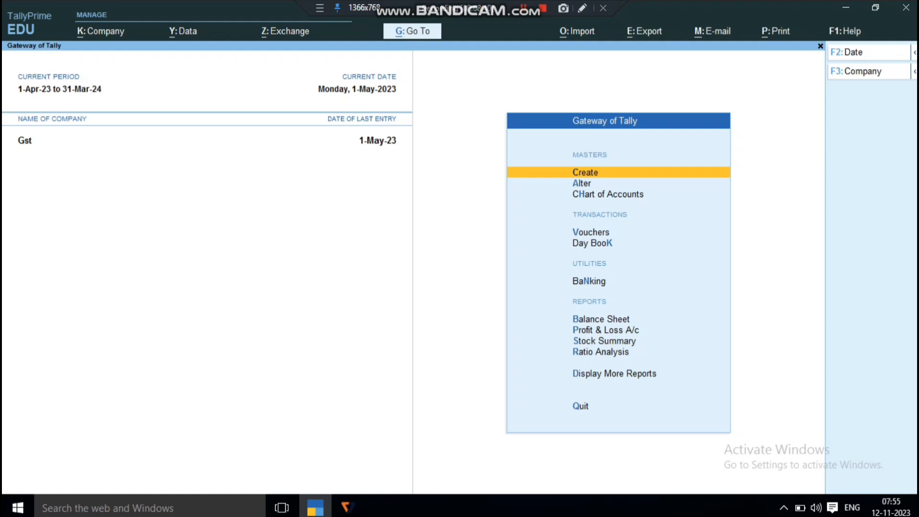